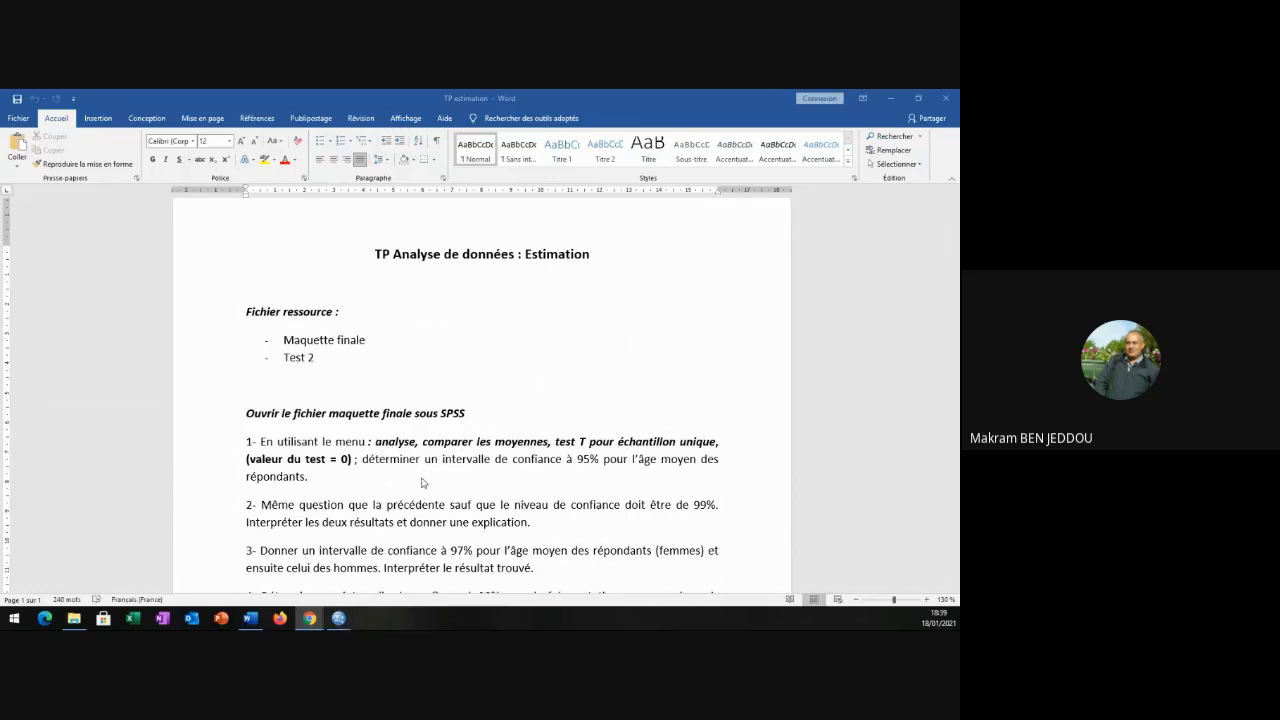
Switch to the maquette finale BADS.sav data in SPSS and select the age column.
click(339, 620)
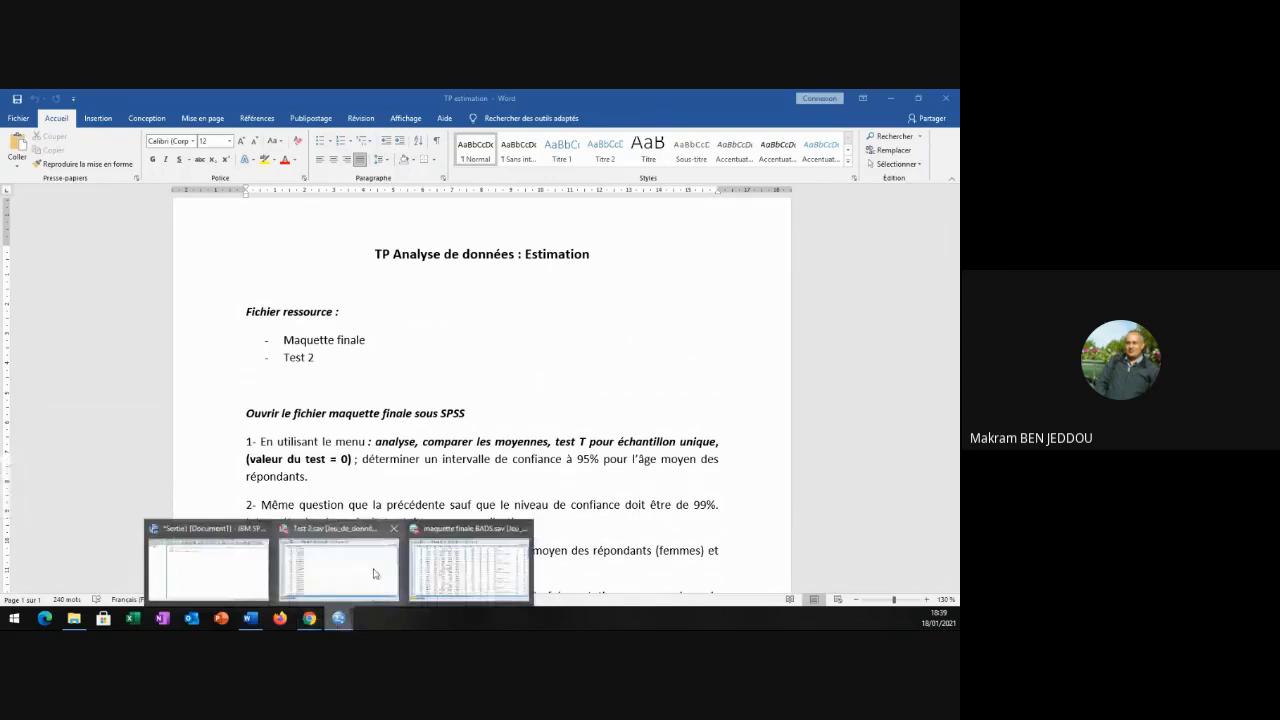
mouse_move(373, 573)
click(468, 570)
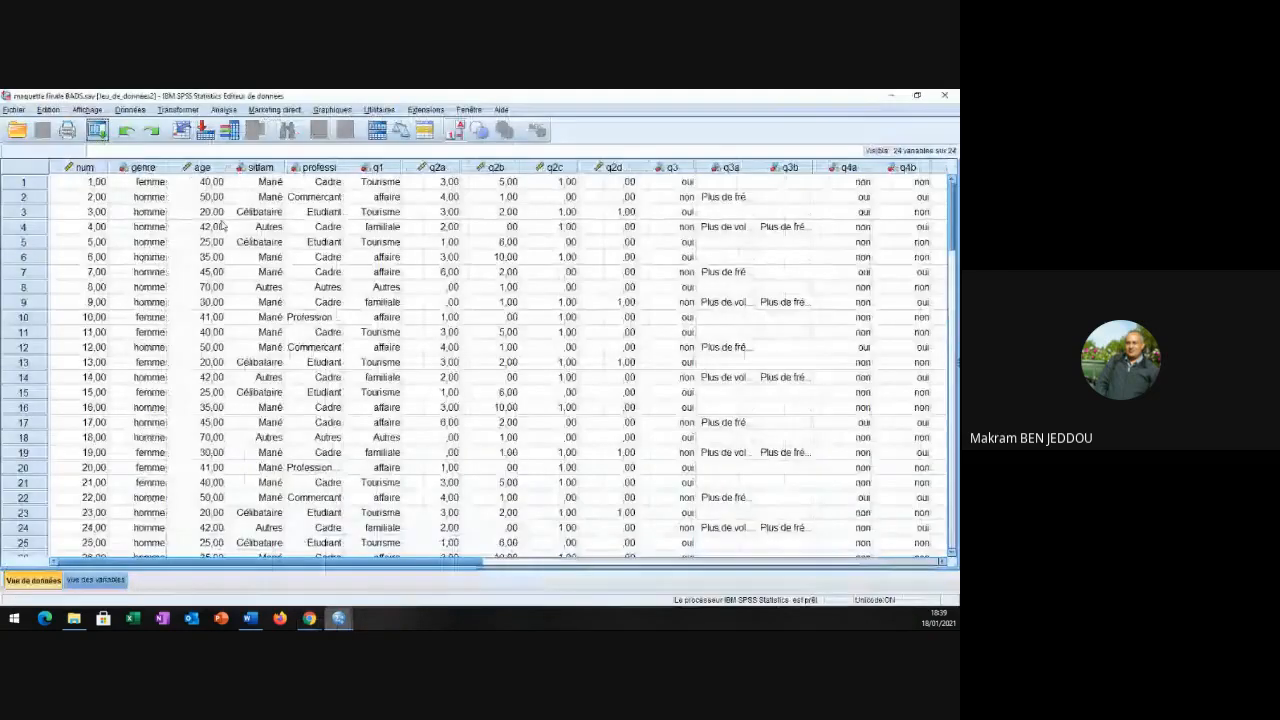
click(205, 167)
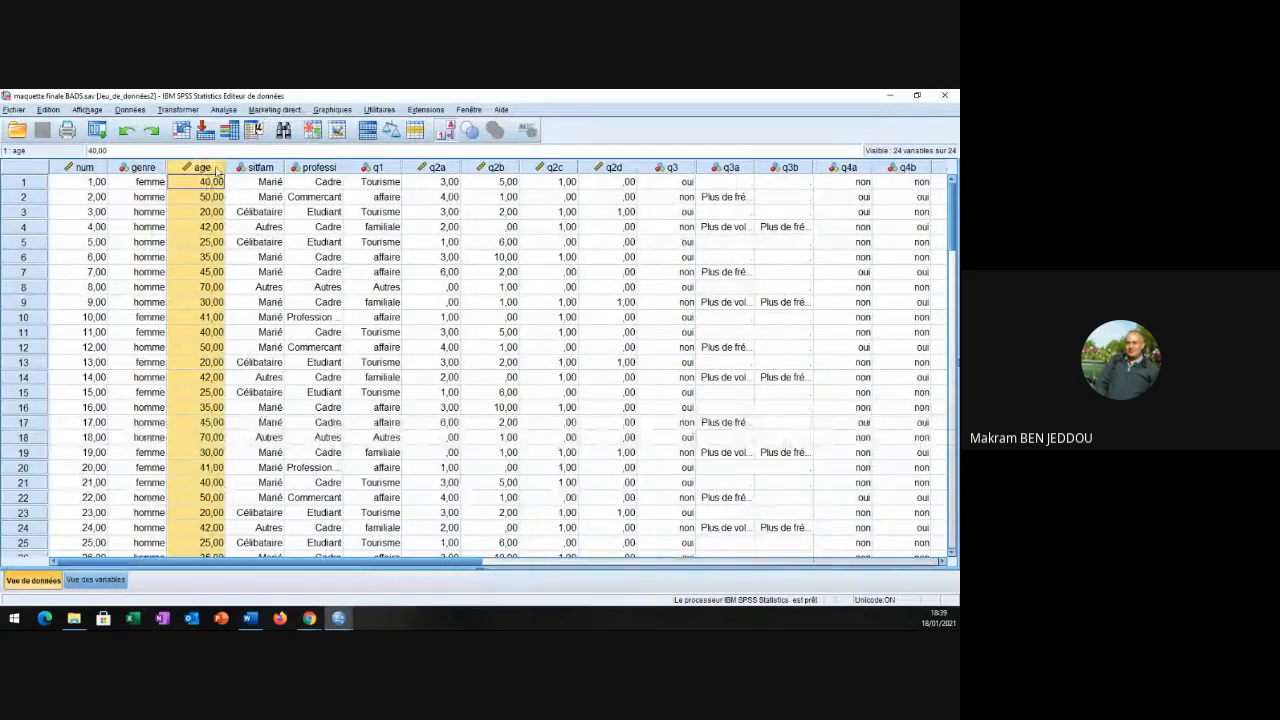
Set up a one-sample T test with age as the variable to test.
click(223, 110)
mouse_move(296, 148)
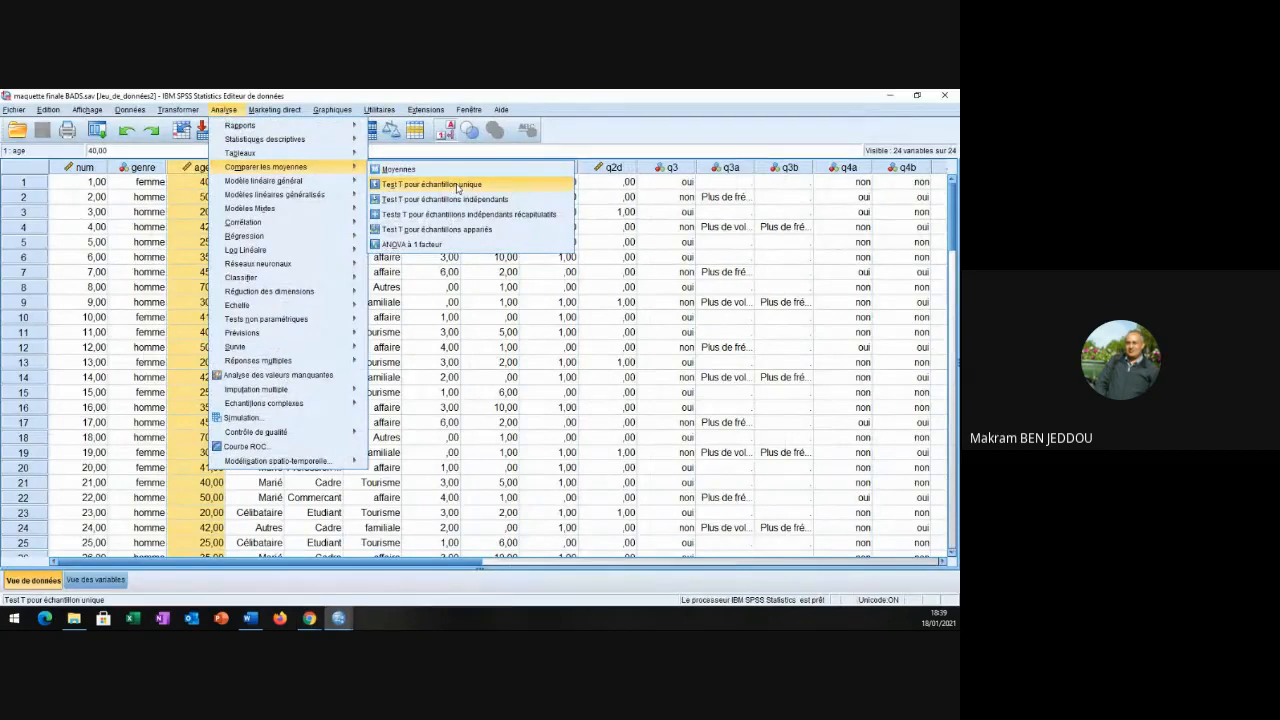
click(457, 186)
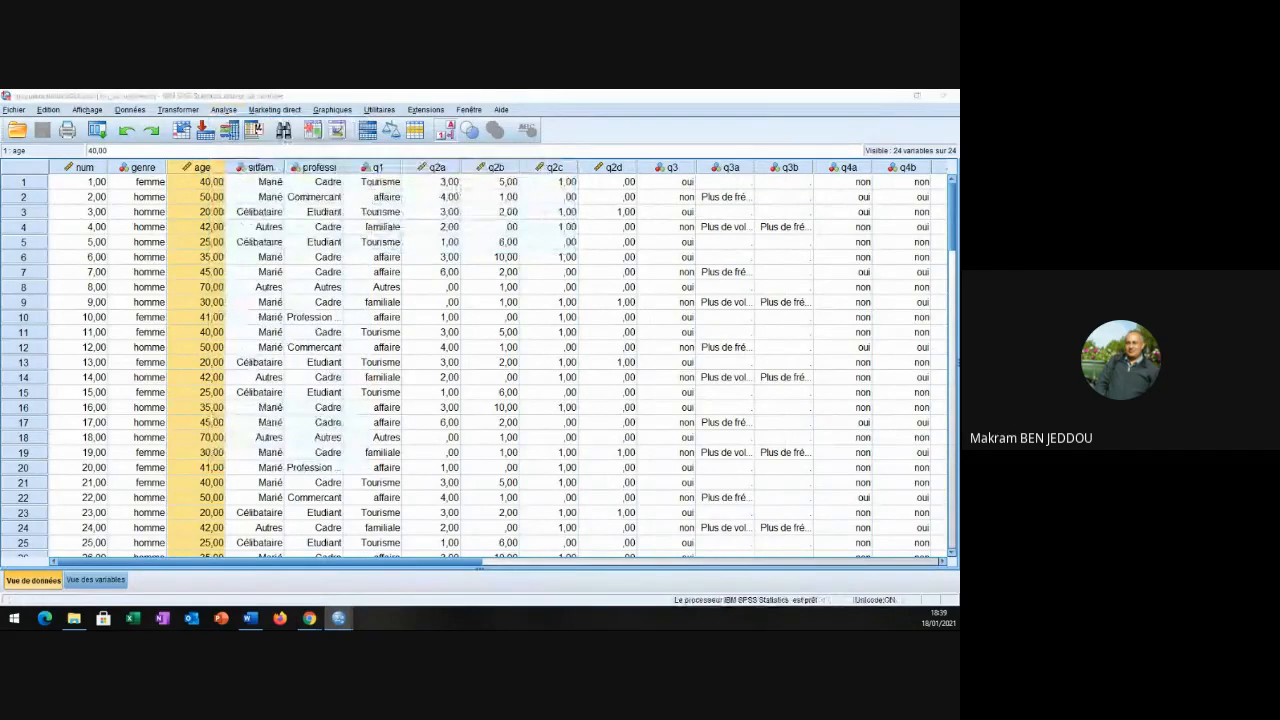
click(377, 286)
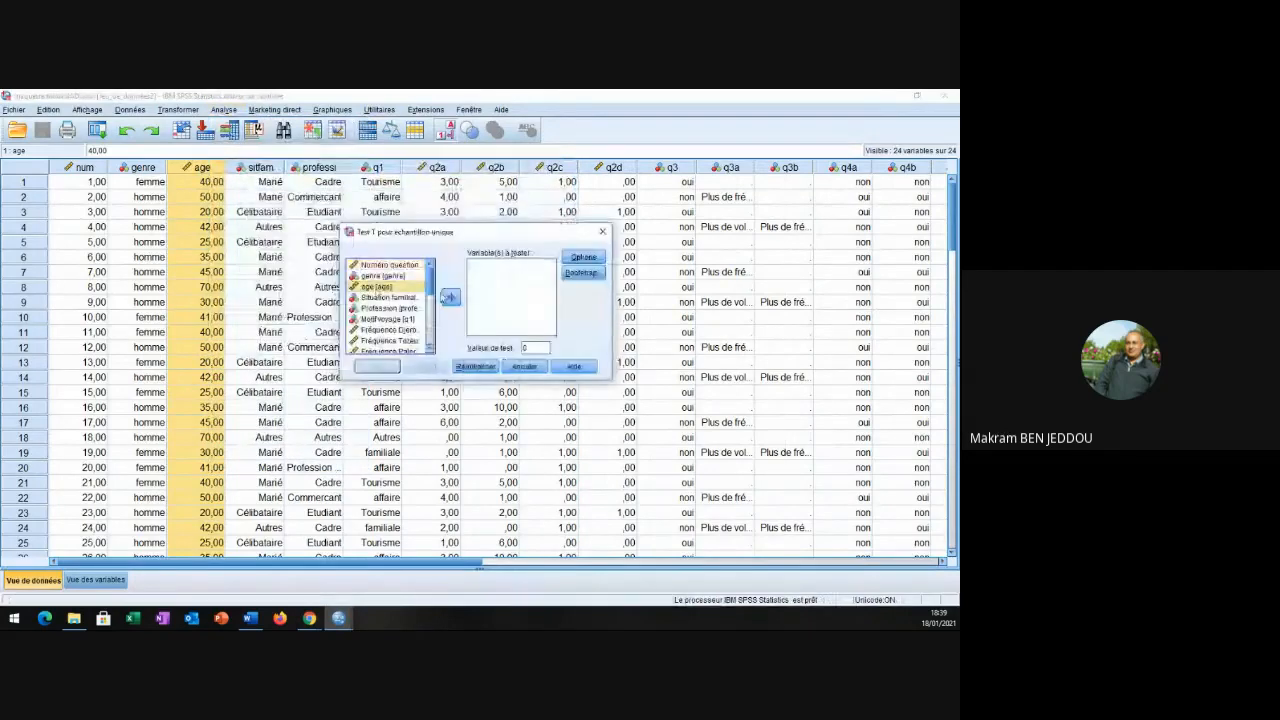
click(450, 298)
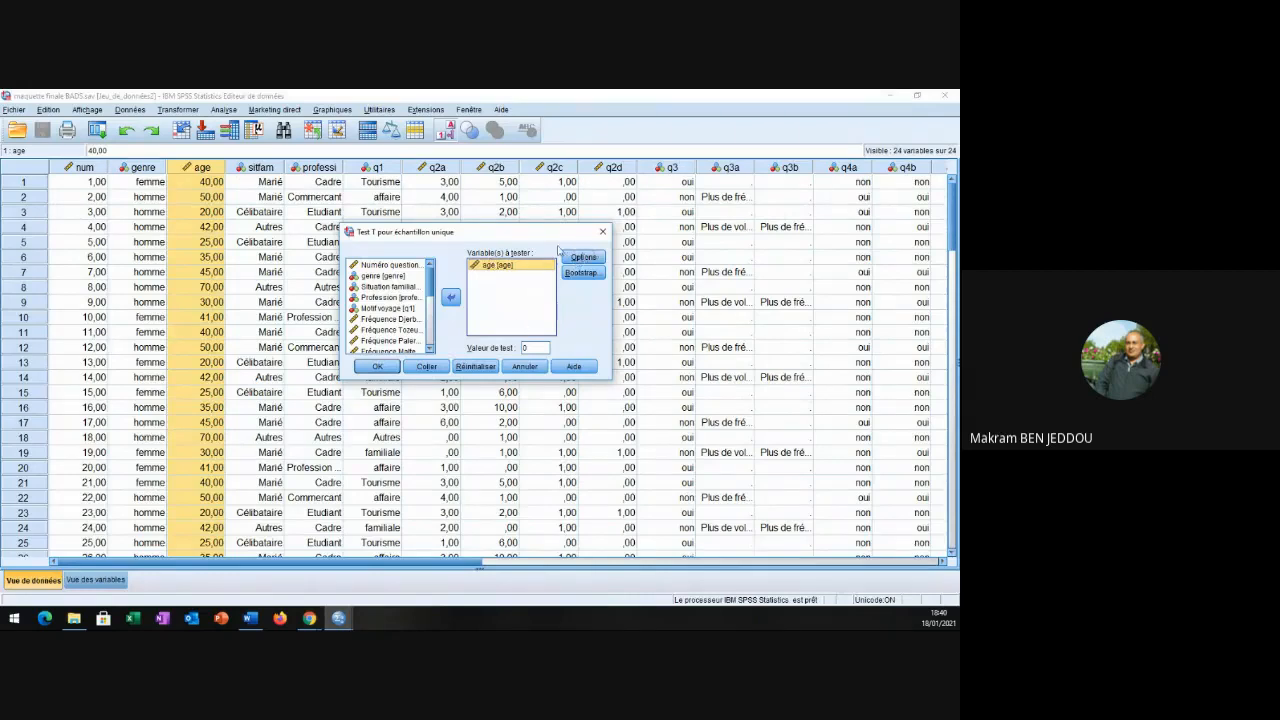
Check the confidence interval percentage in the one-sample T test options without changing it.
click(585, 259)
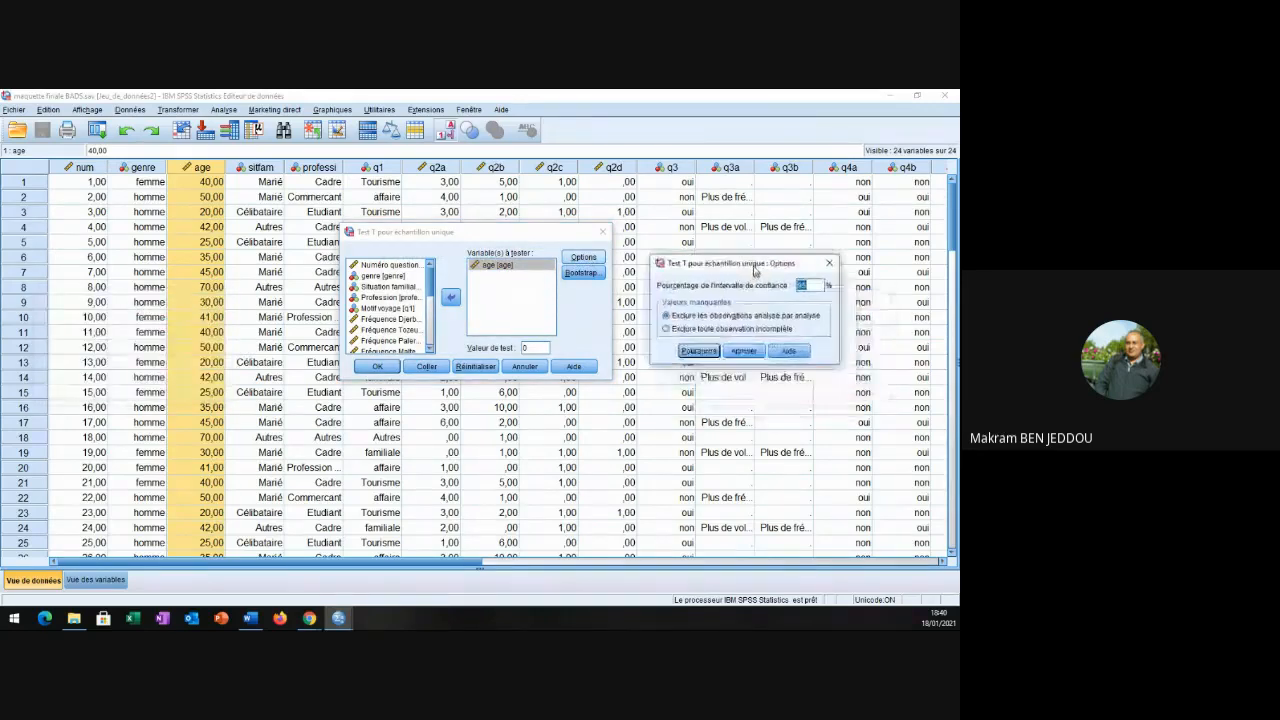
click(809, 274)
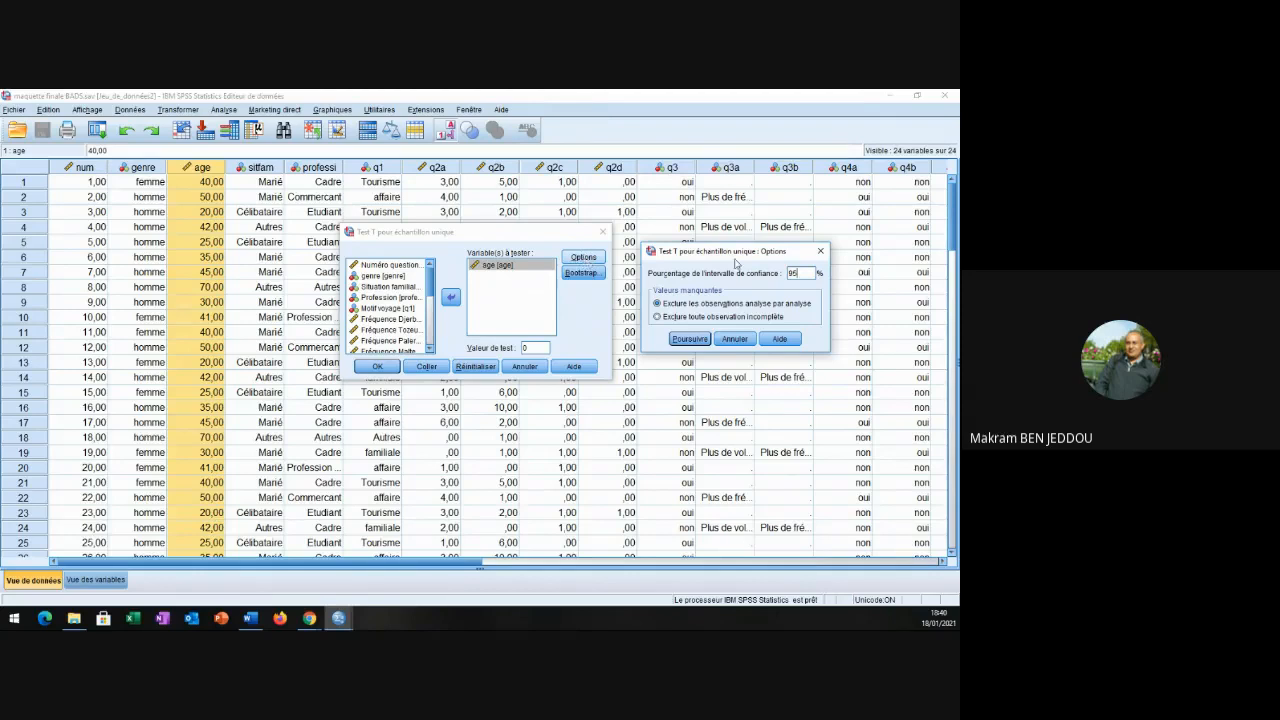
click(735, 340)
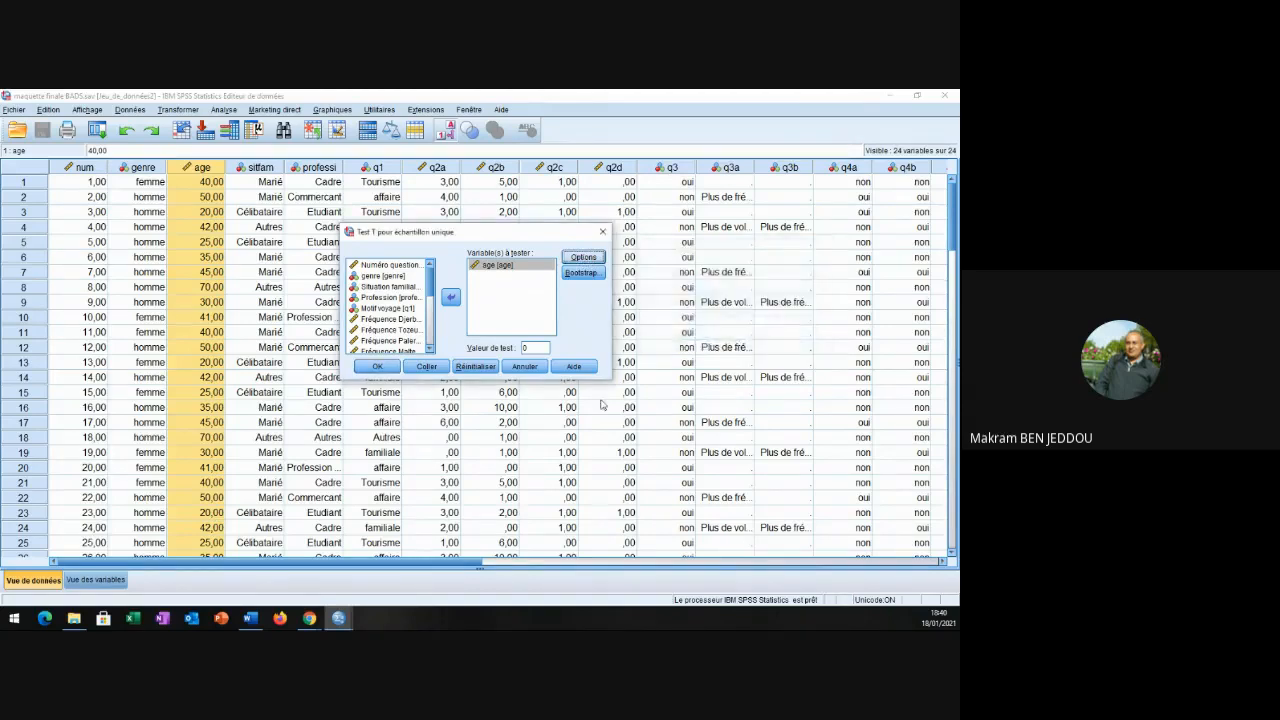
Run the one-sample T test on age and select the one-sample test table in the maximized output viewer.
click(384, 370)
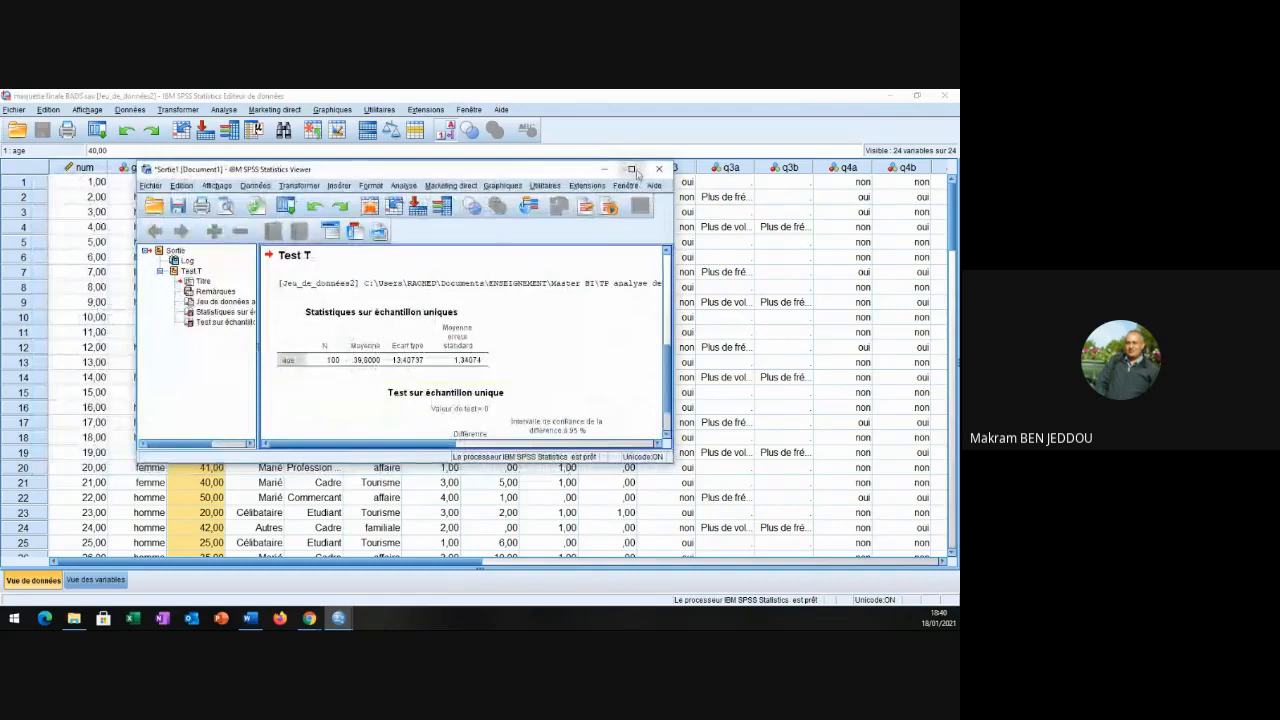
click(631, 169)
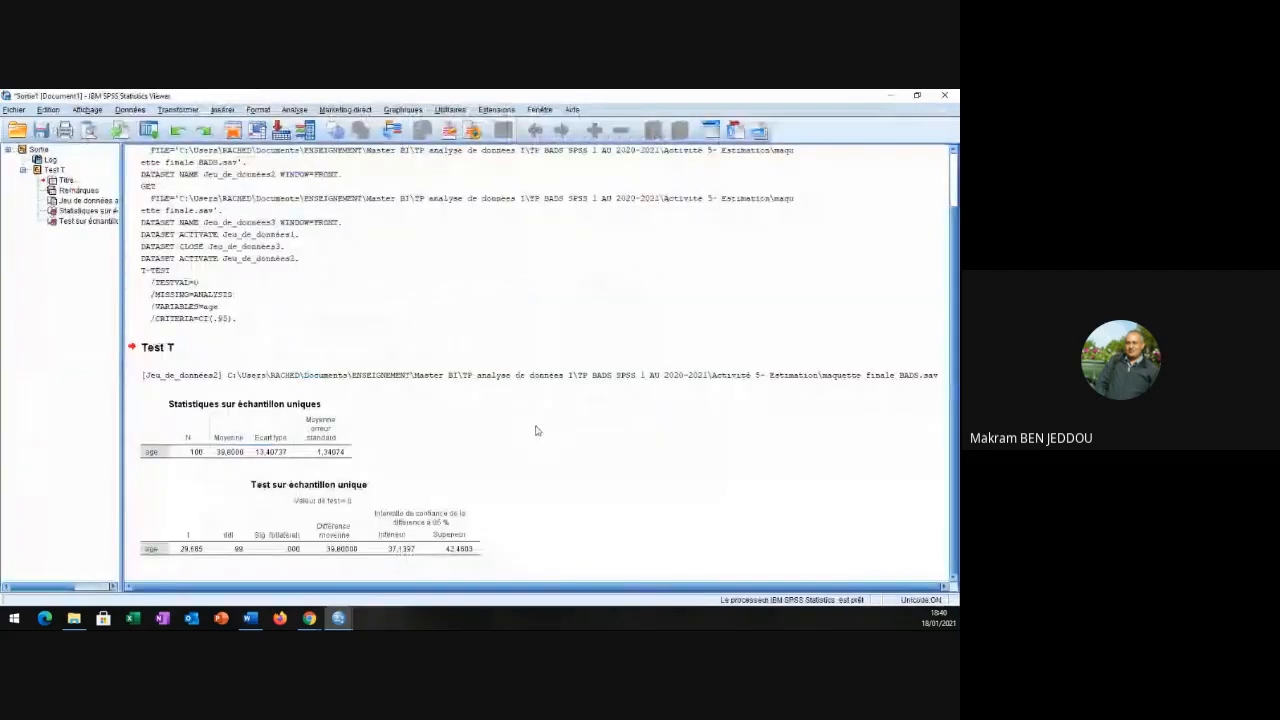
click(421, 538)
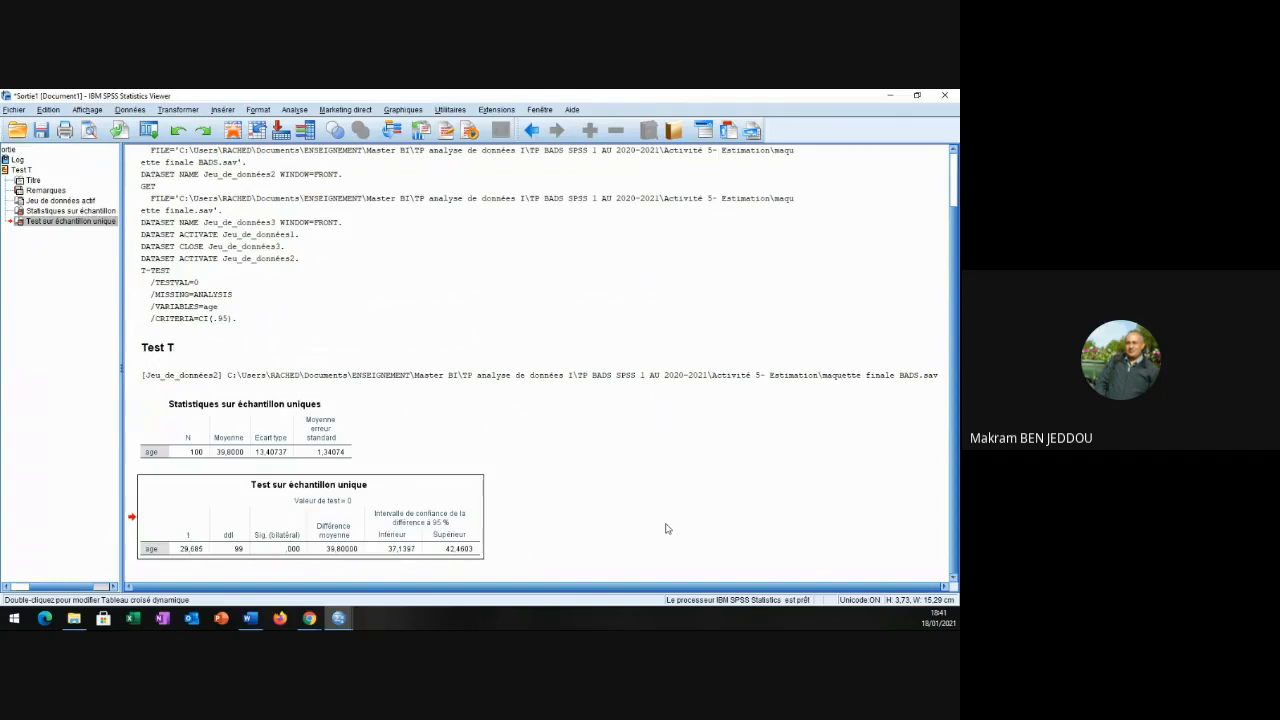
Switch to the TP estimation document in Word and highlight question 2 to read it.
click(250, 621)
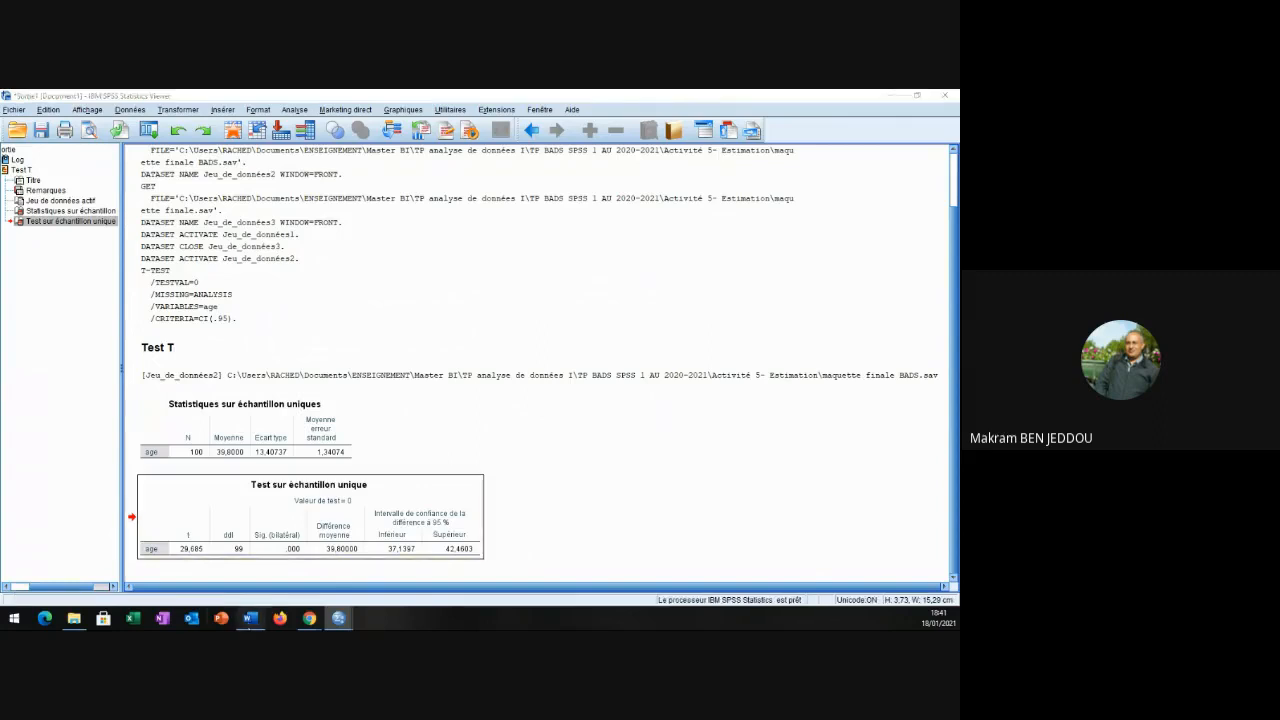
scroll(337, 508, down, 2)
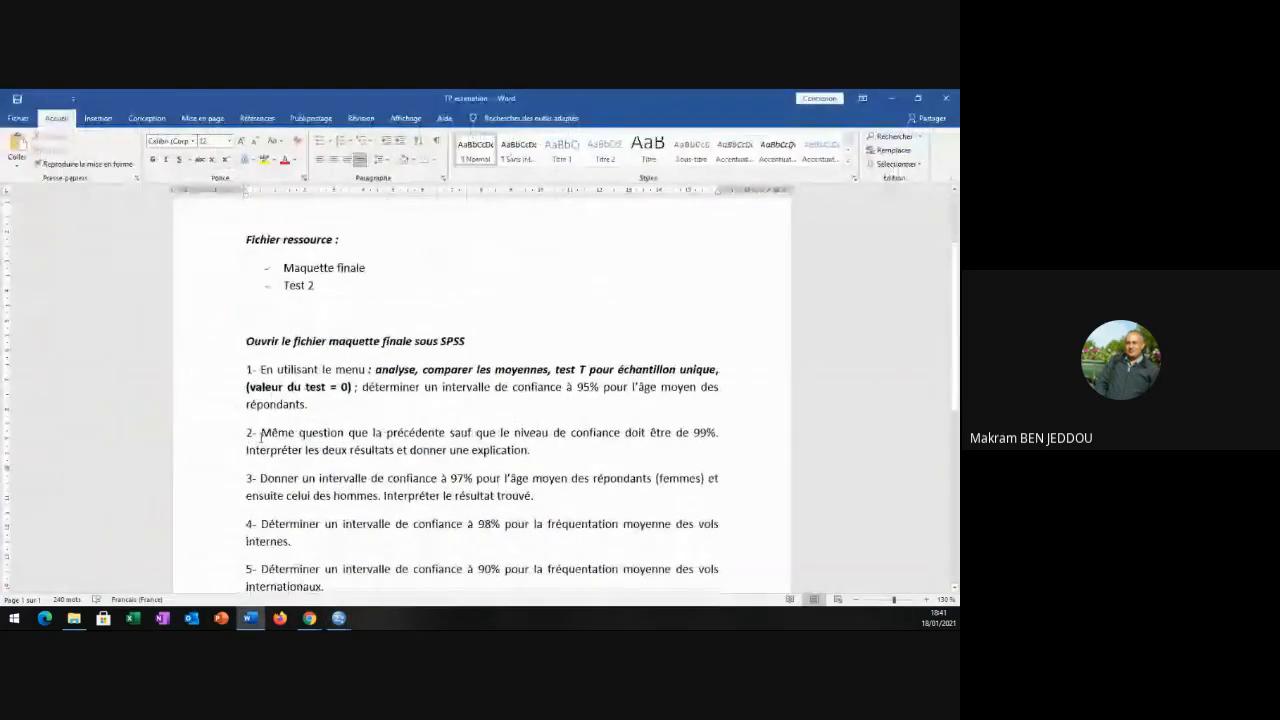
drag(248, 433, 591, 449)
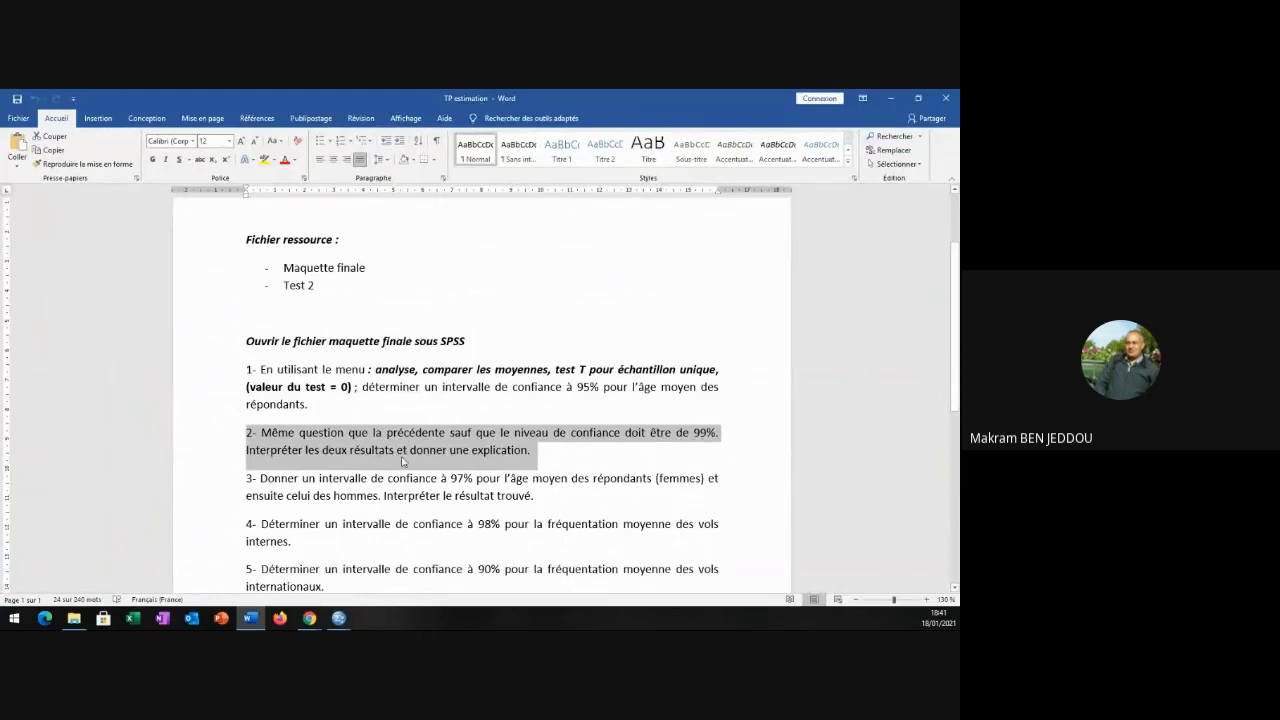
Return to the maquette finale data in SPSS and reopen the one-sample T test.
mouse_move(339, 618)
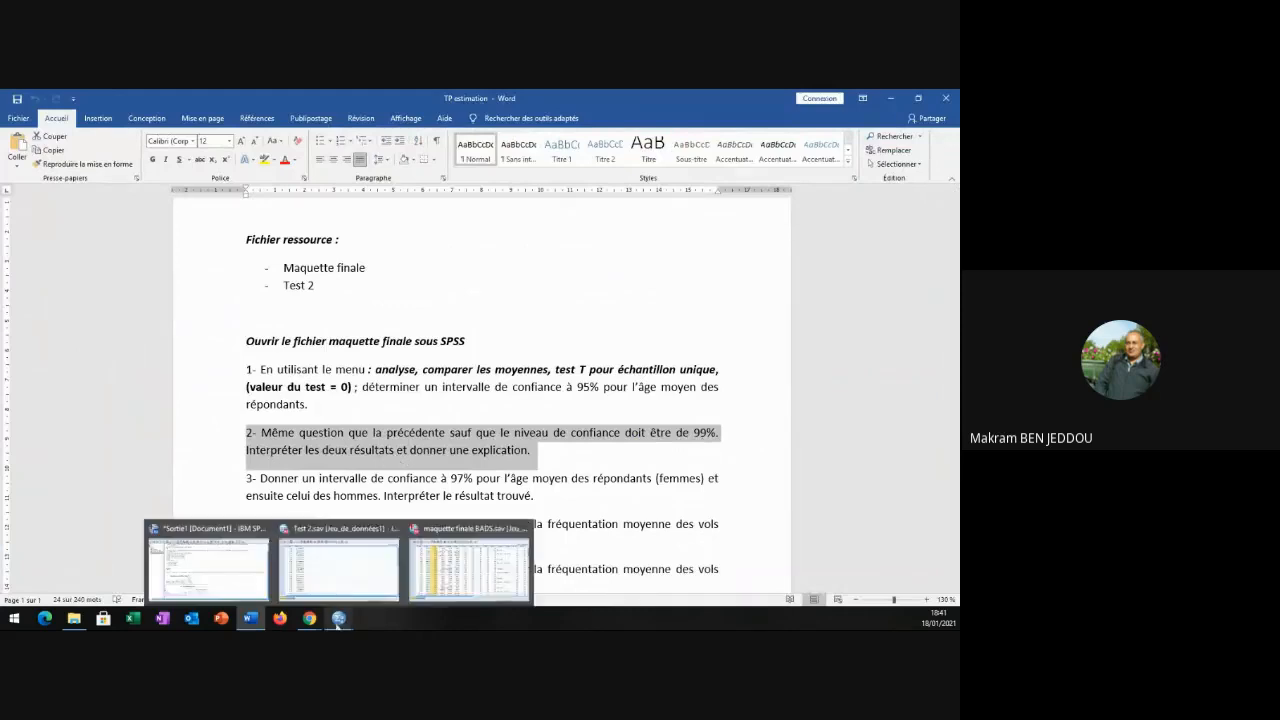
click(449, 574)
click(224, 109)
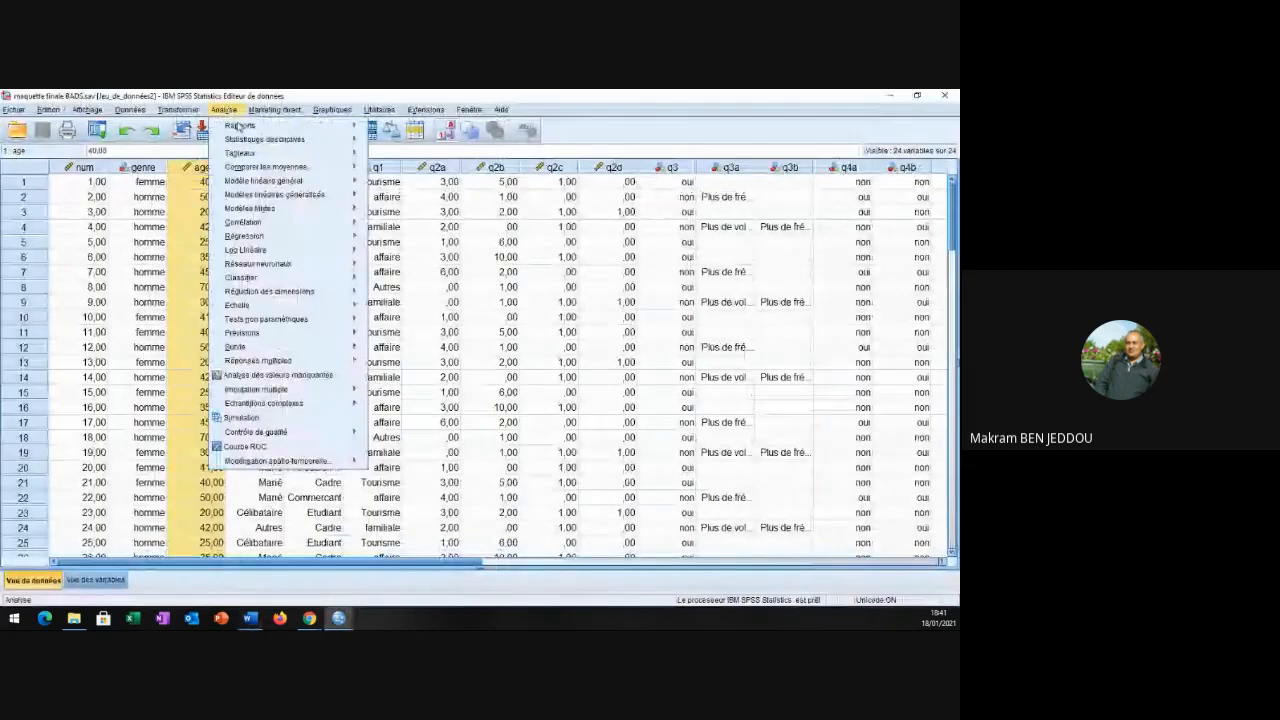
mouse_move(285, 166)
click(420, 180)
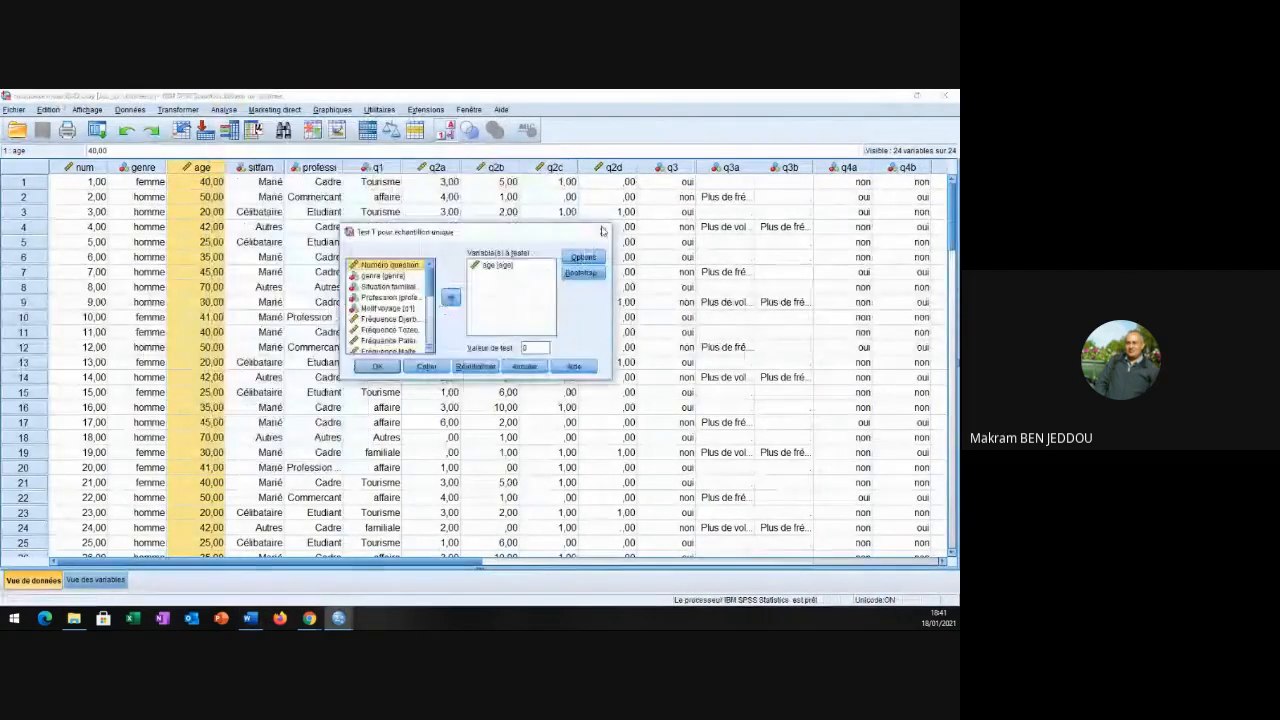
Set the confidence interval percentage to 99 and run the one-sample T test on age.
click(594, 259)
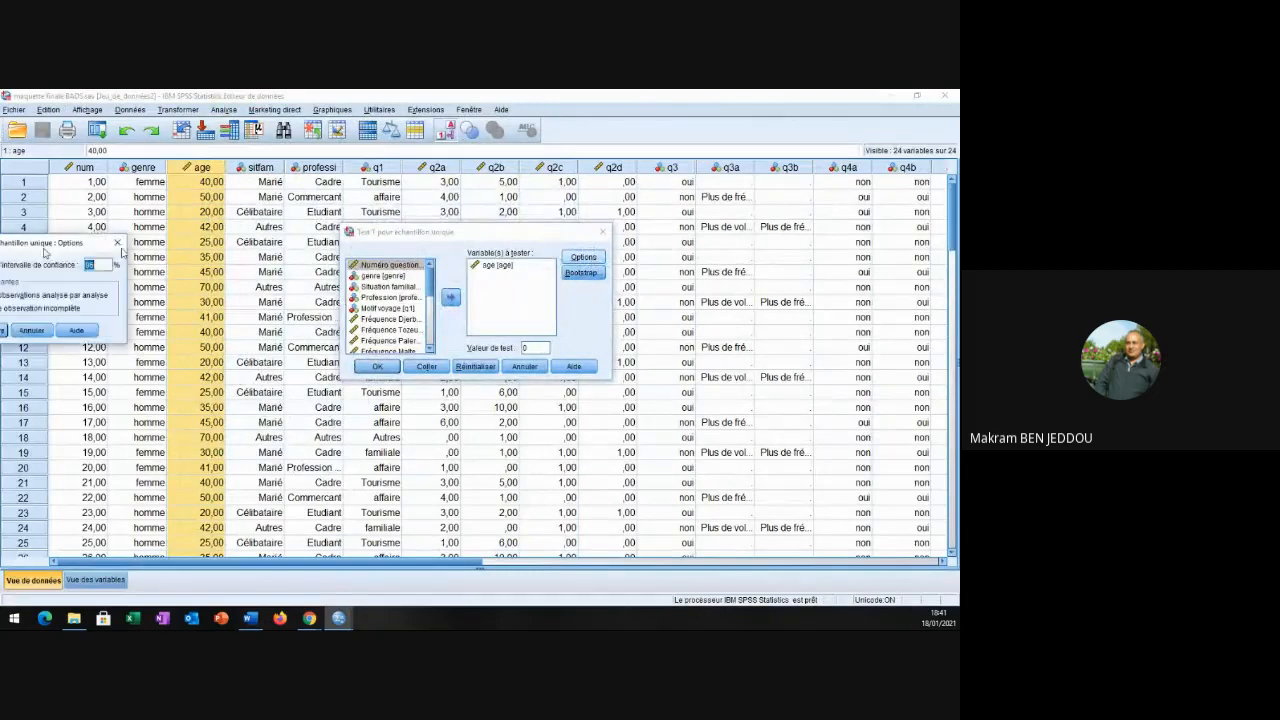
drag(332, 255, 747, 311)
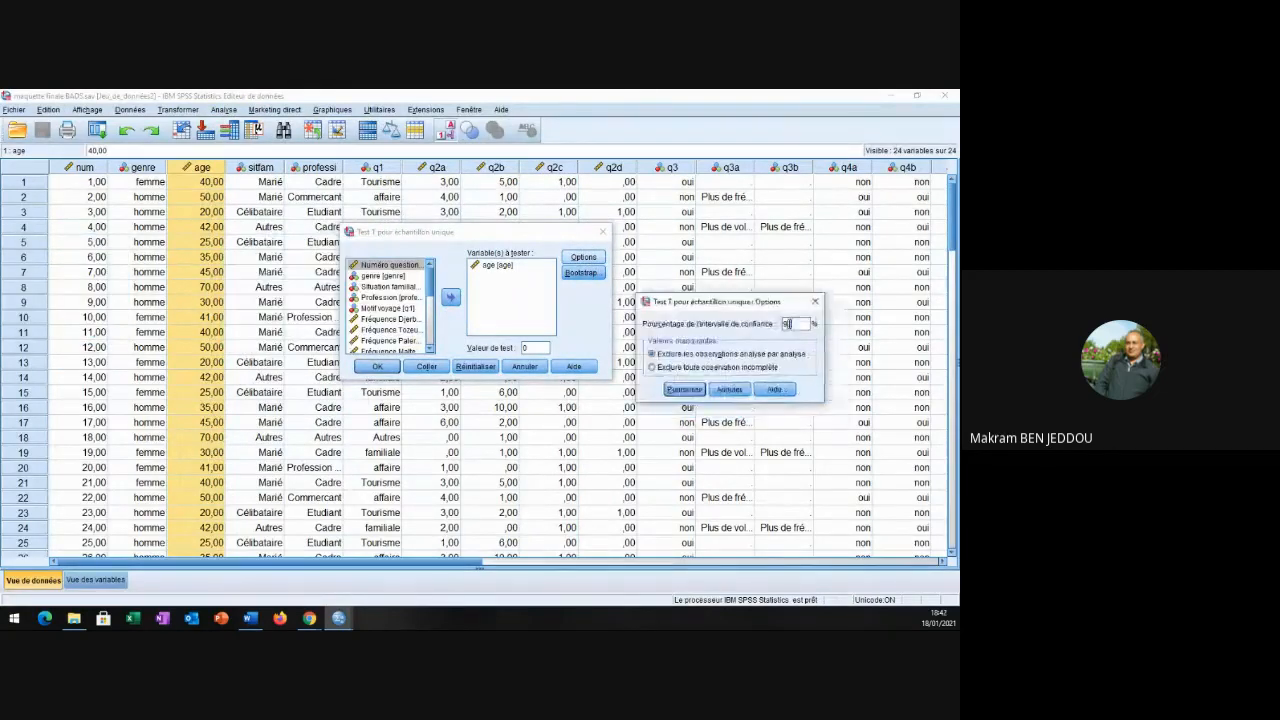
text(99)
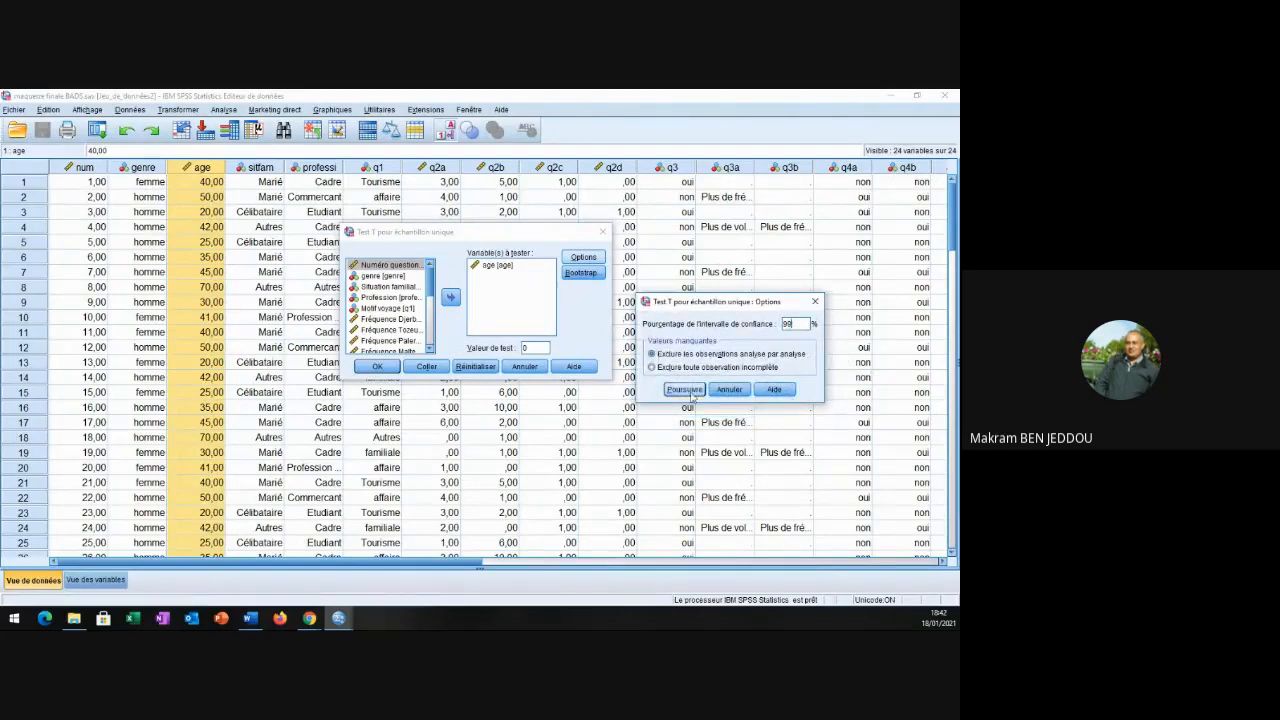
click(688, 391)
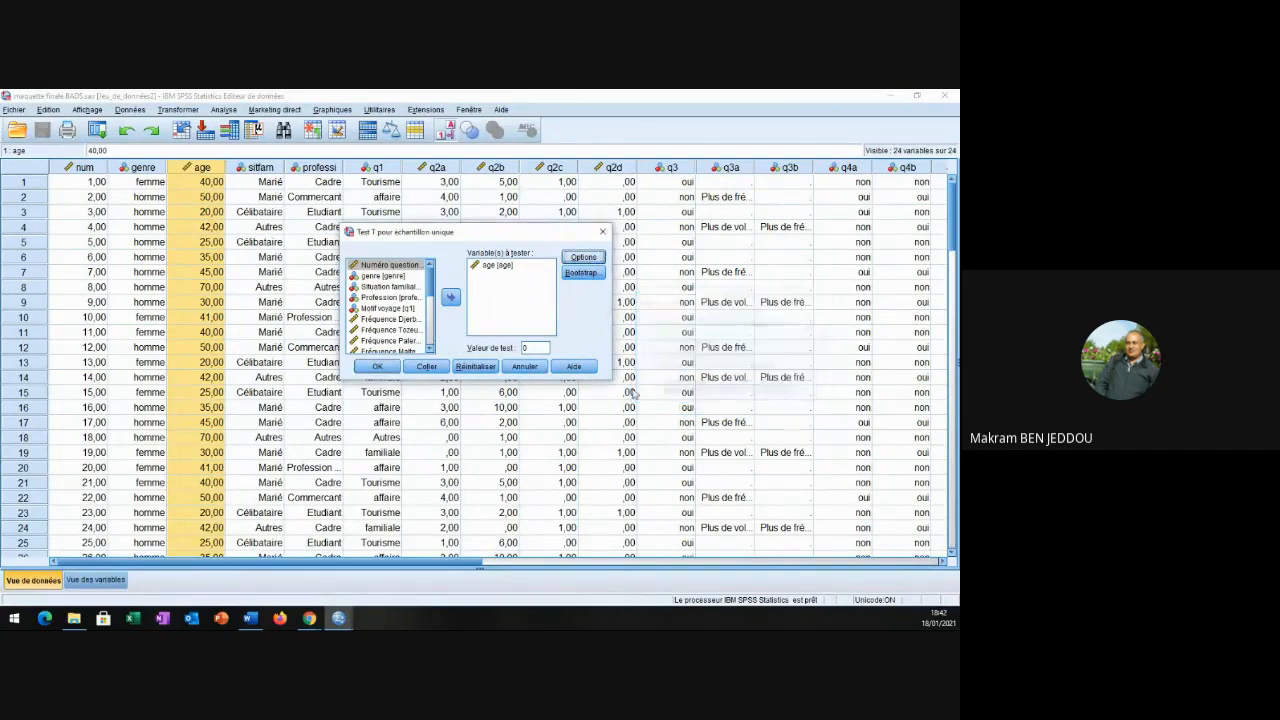
click(364, 368)
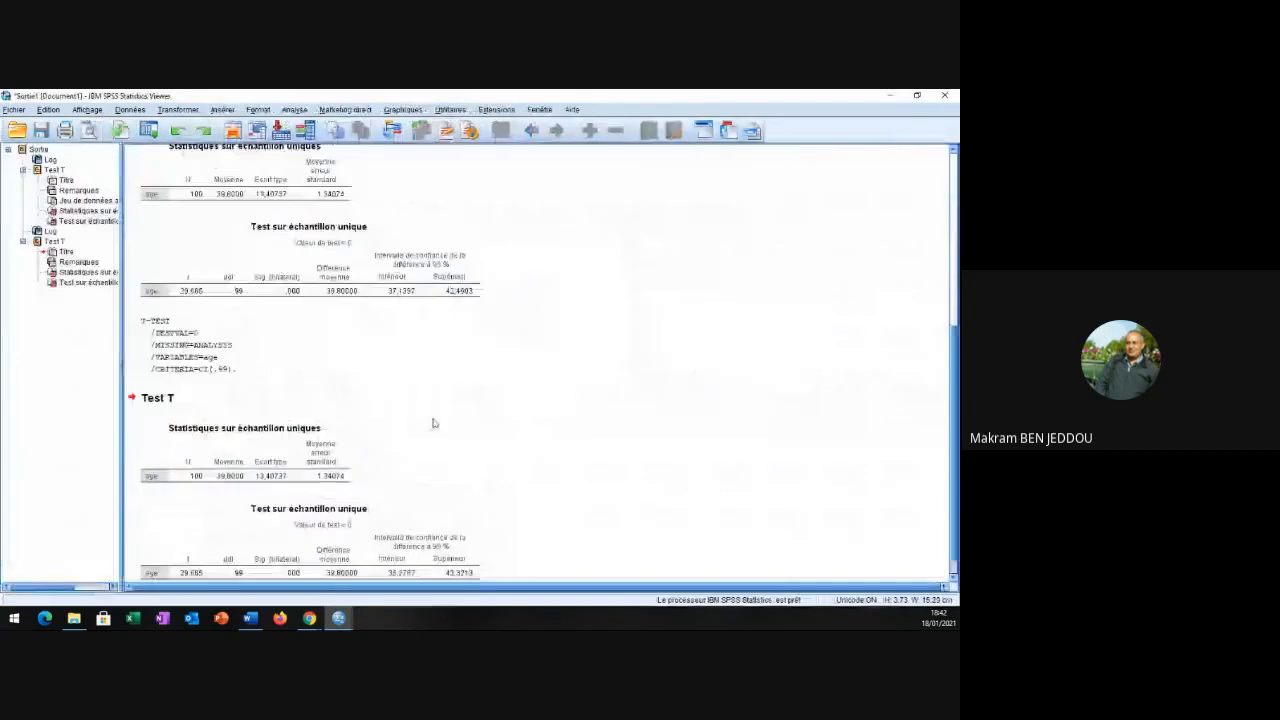
Delete the sample statistics table, T-TEST syntax and Test T title from the 99% output to compare both one-sample test tables.
click(243, 439)
key(Delete)
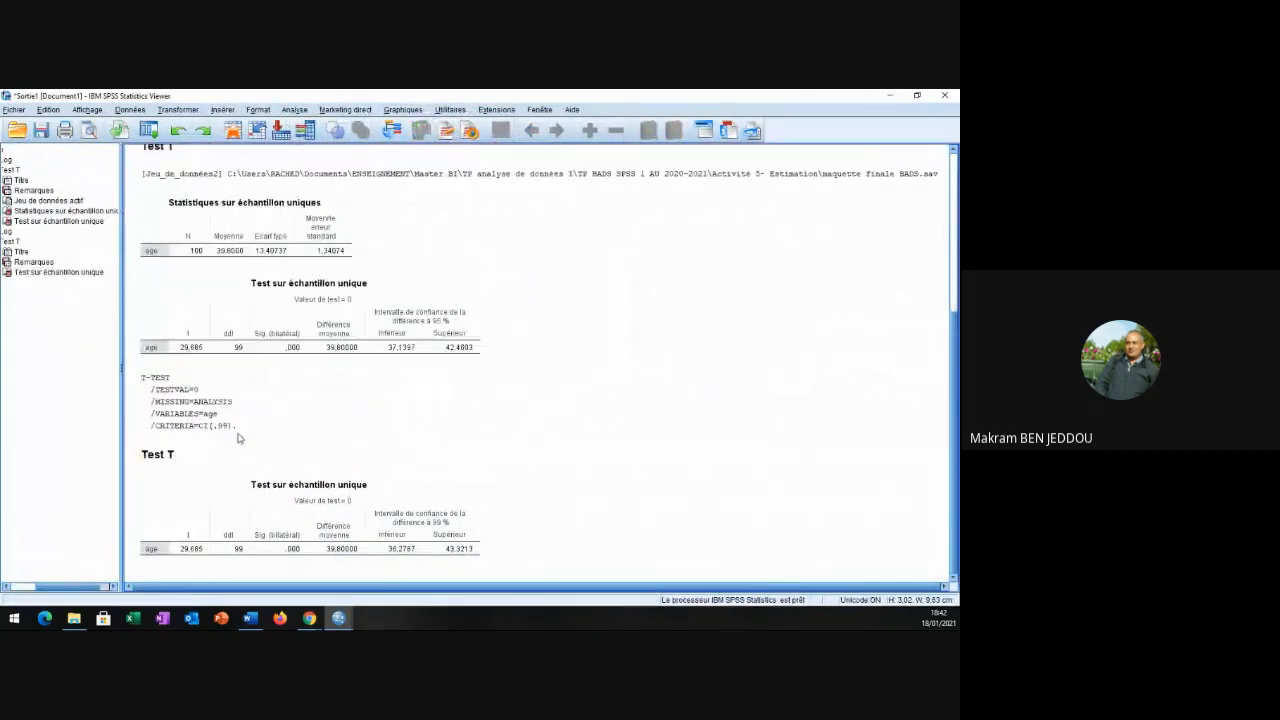
click(224, 426)
key(Delete)
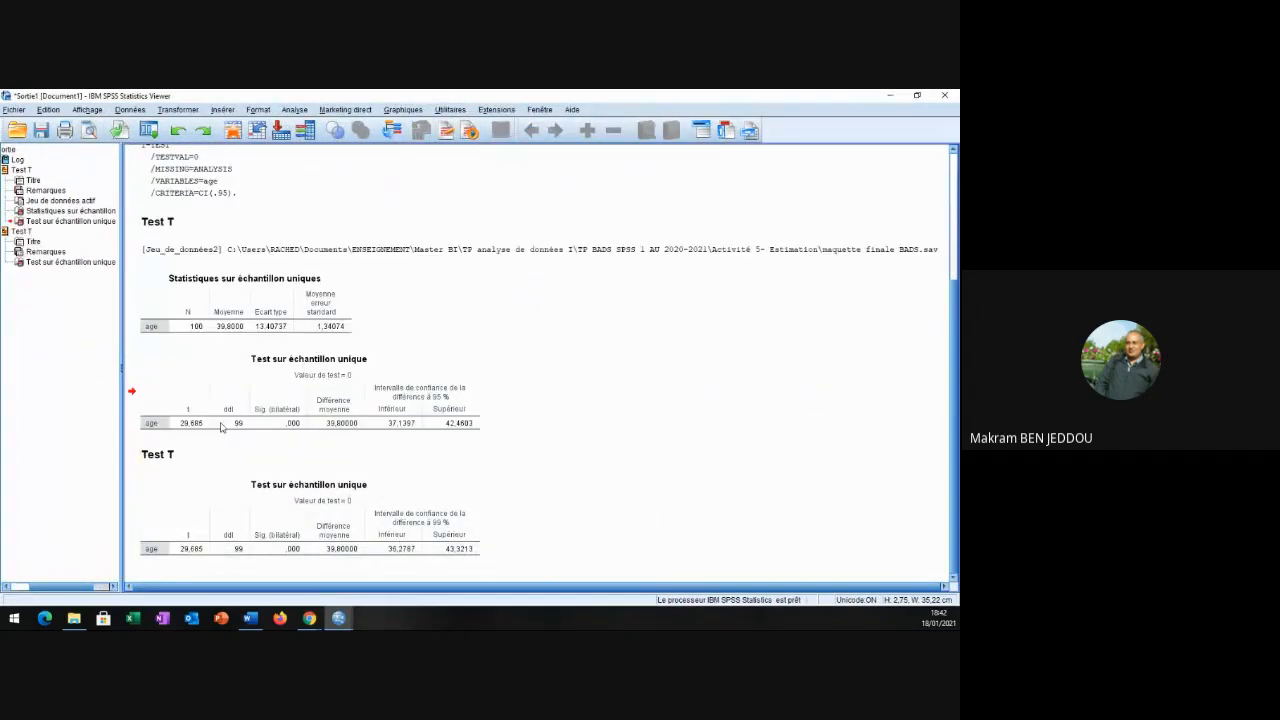
click(162, 459)
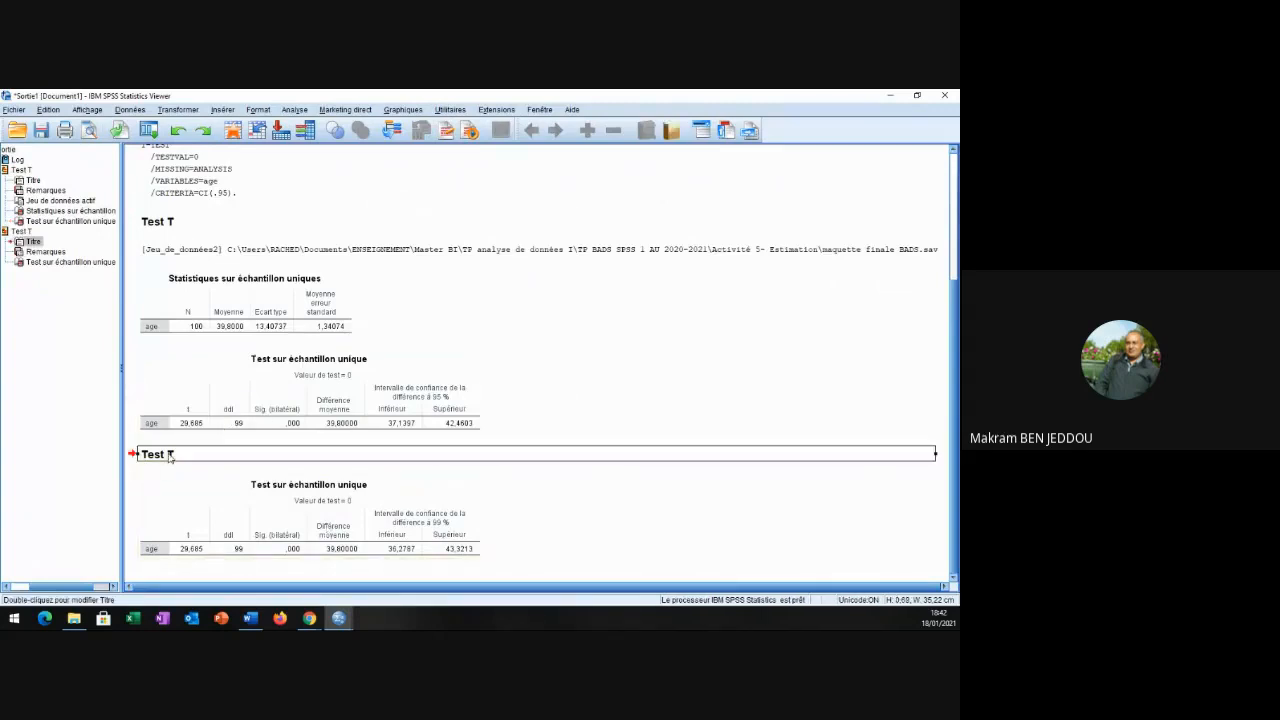
key(Delete)
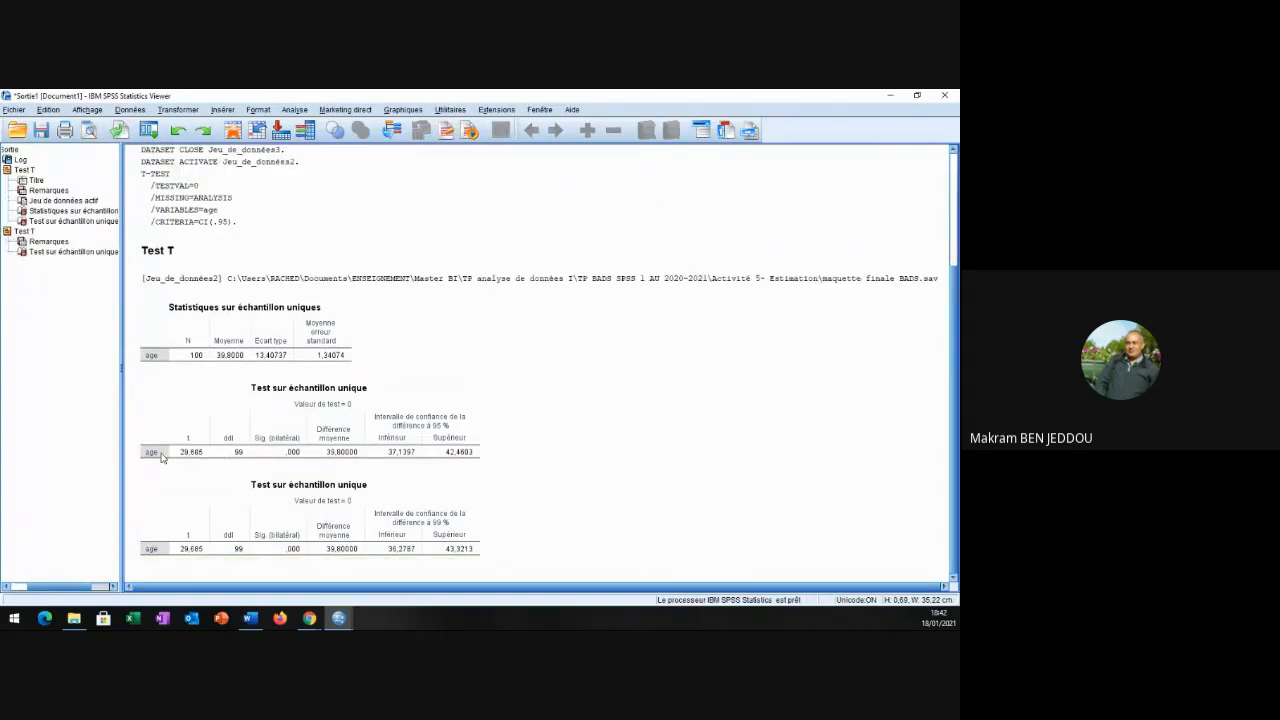
click(162, 457)
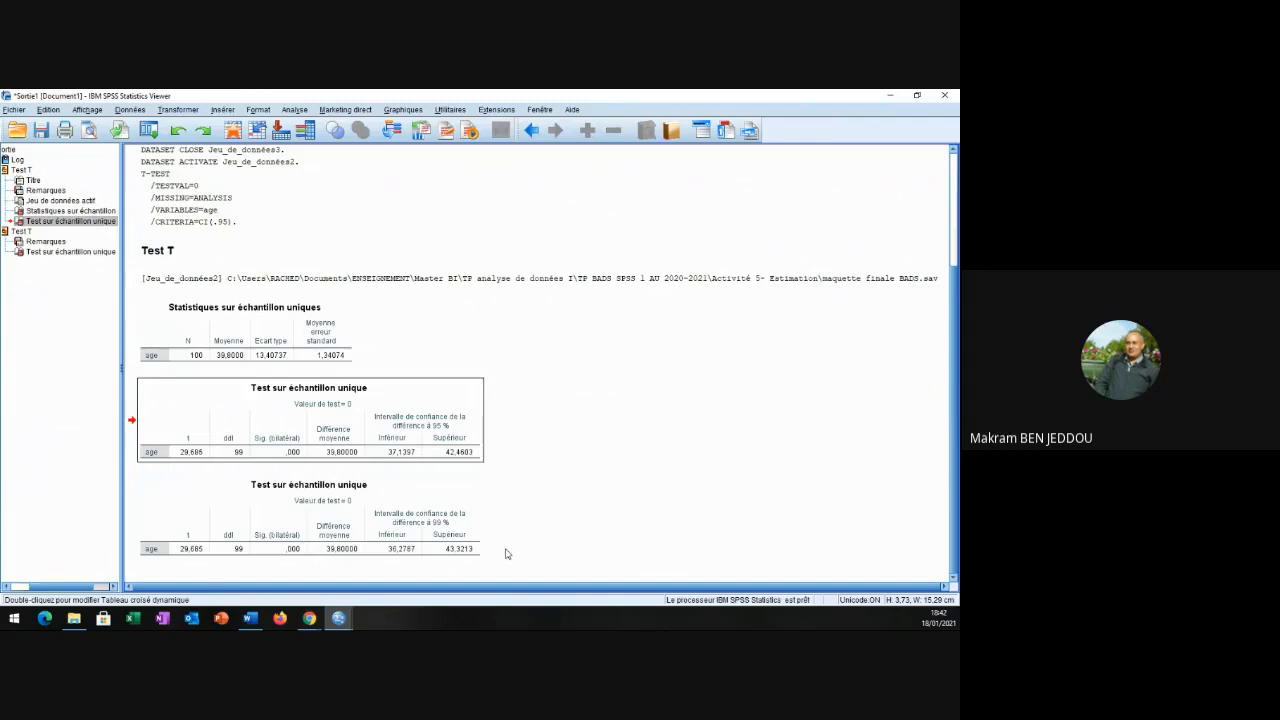
Switch to the TP estimation document in Word and highlight question 3 to read it.
click(250, 618)
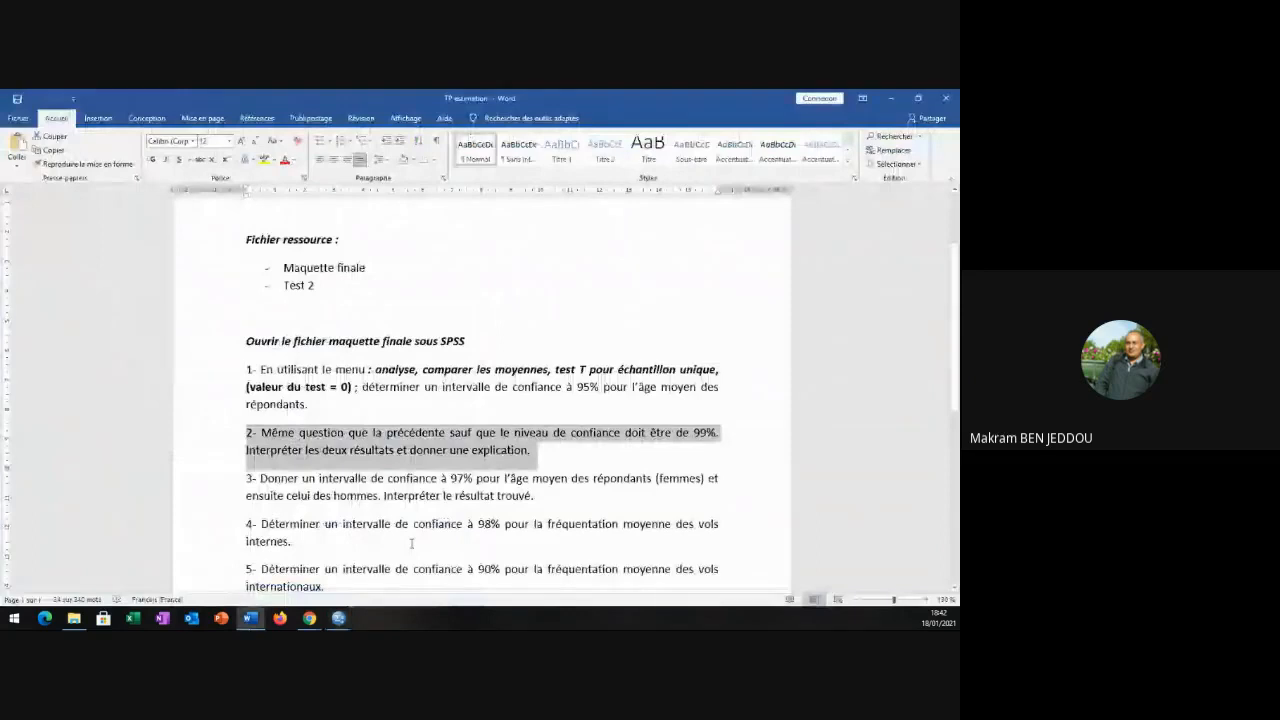
scroll(412, 543, down, 1)
drag(248, 443, 551, 465)
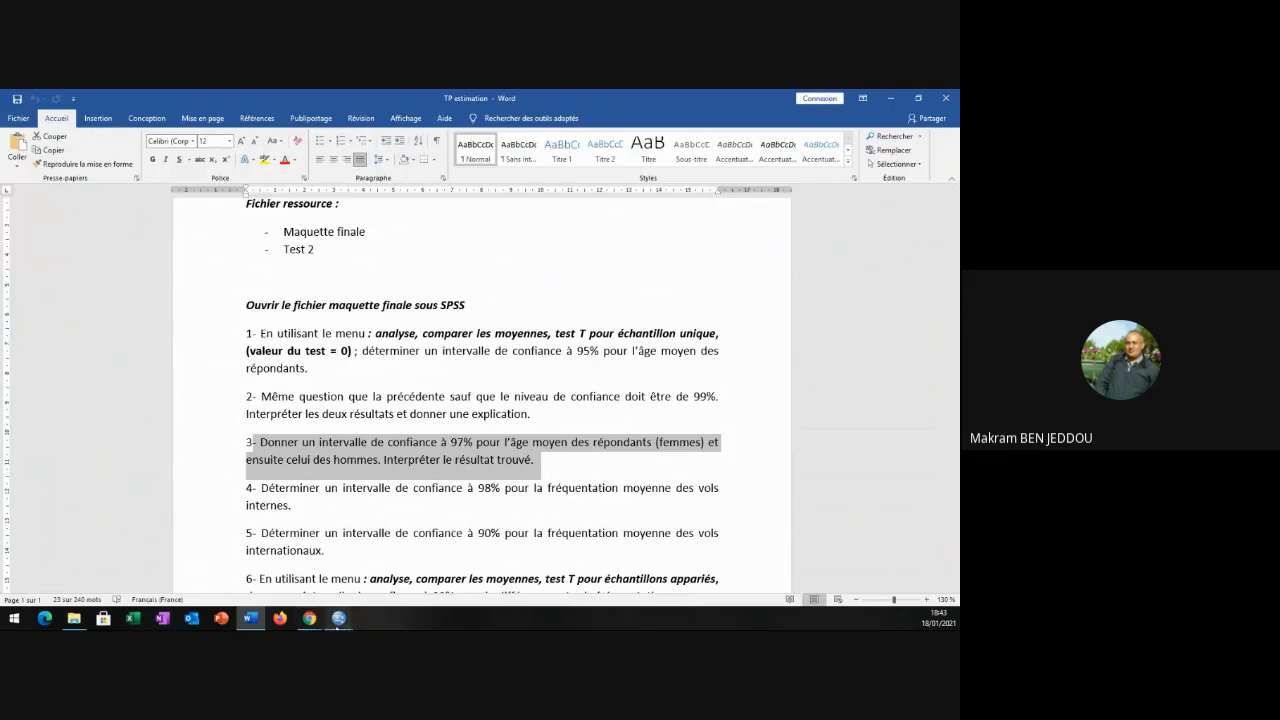
Switch to the maquette finale data in SPSS and split the file by genre, organizing the output by groups.
click(338, 620)
click(449, 579)
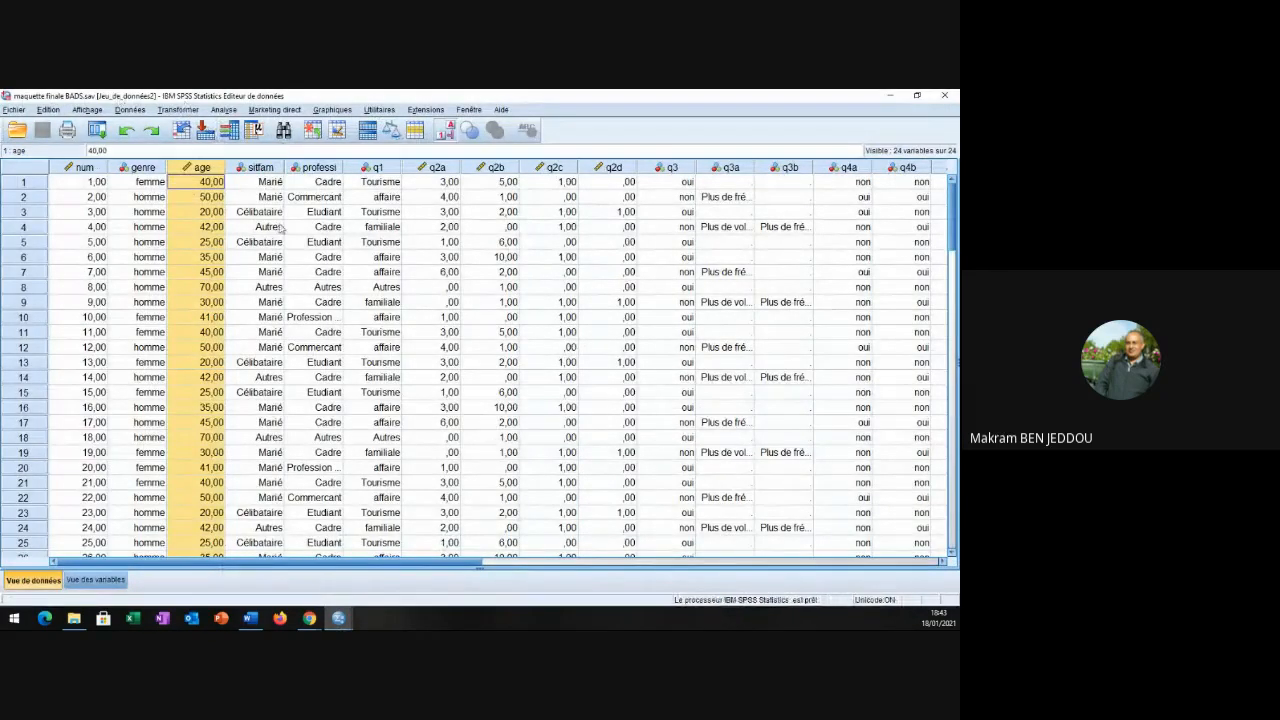
click(118, 111)
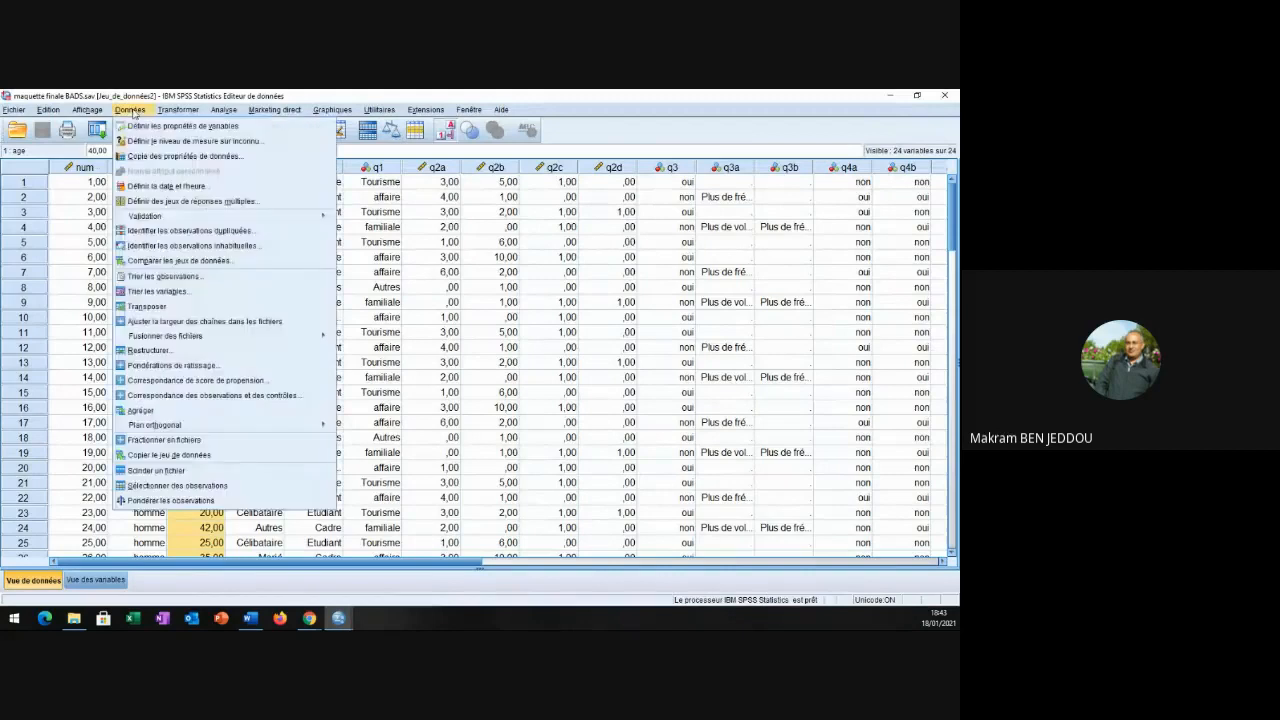
click(196, 470)
click(403, 267)
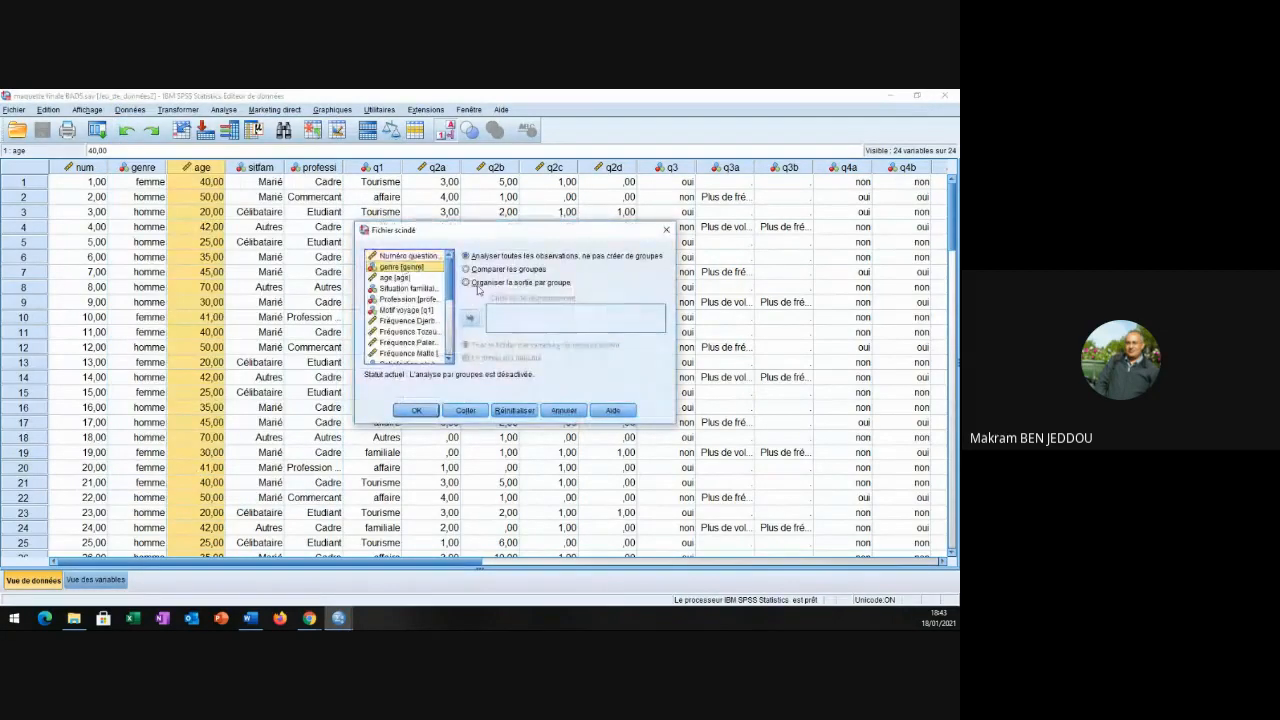
click(477, 284)
click(470, 320)
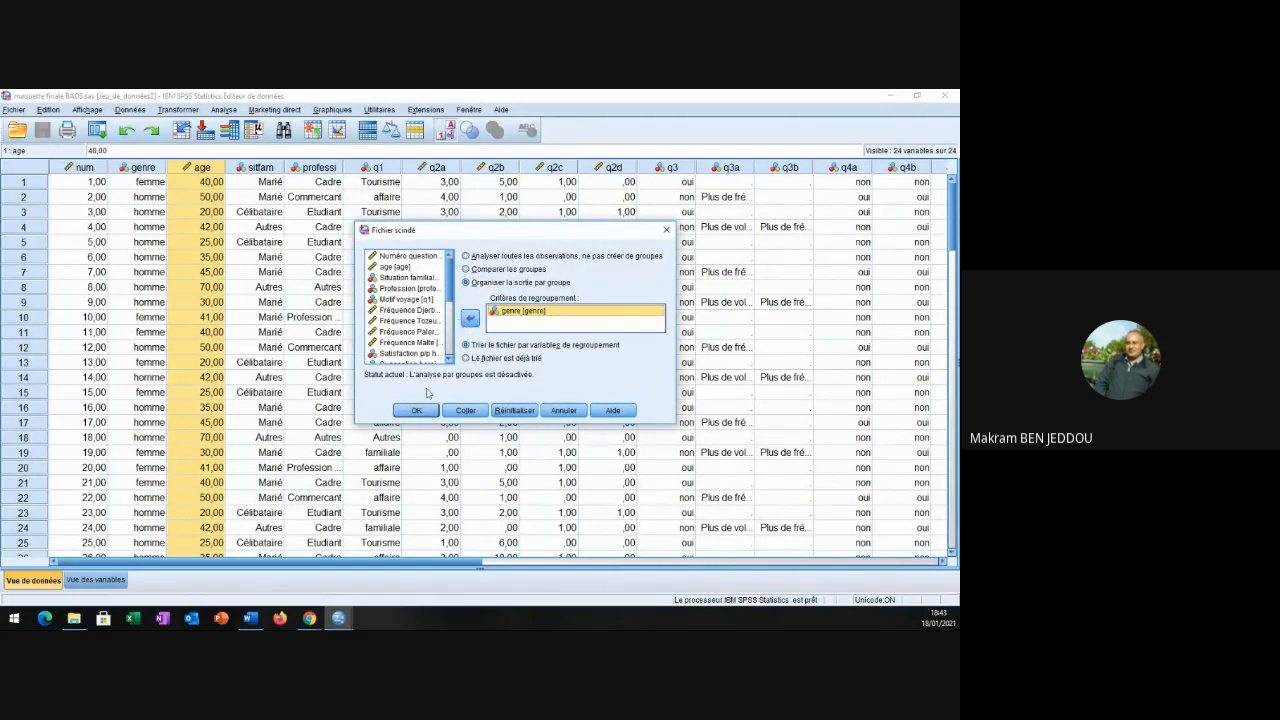
click(416, 411)
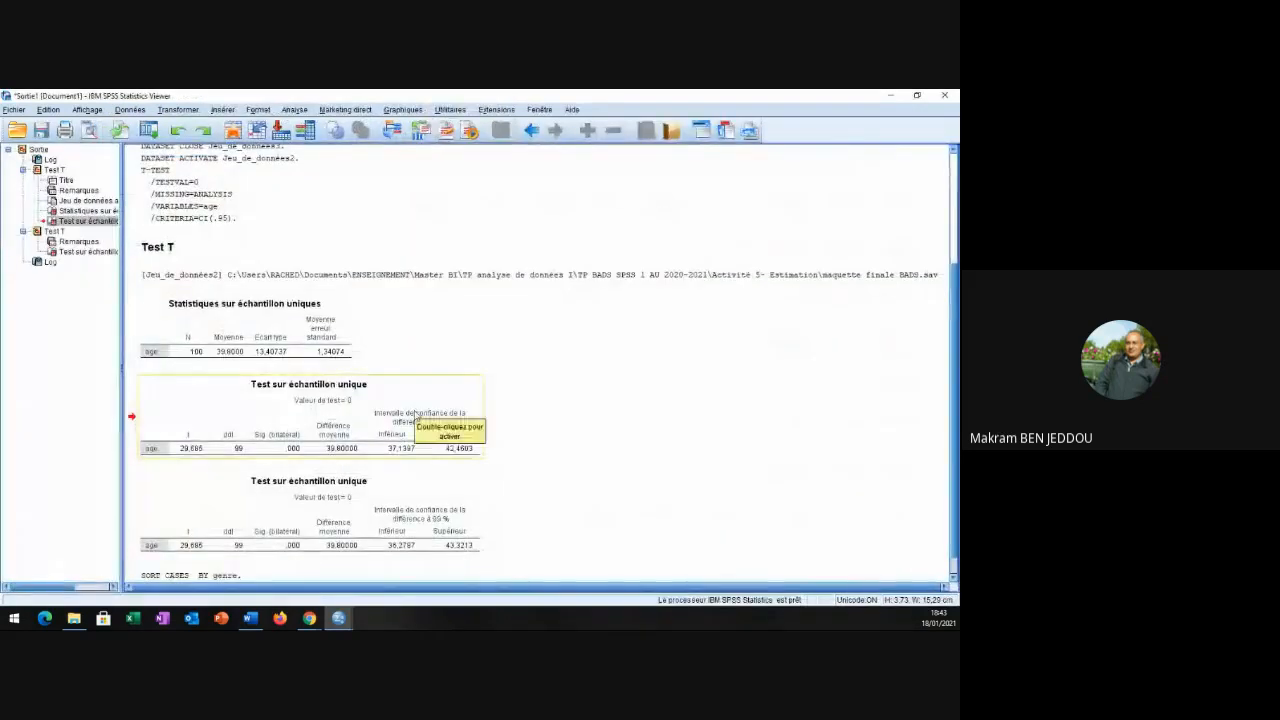
Run the one-sample T test on age with the confidence interval percentage set to 97.
click(294, 110)
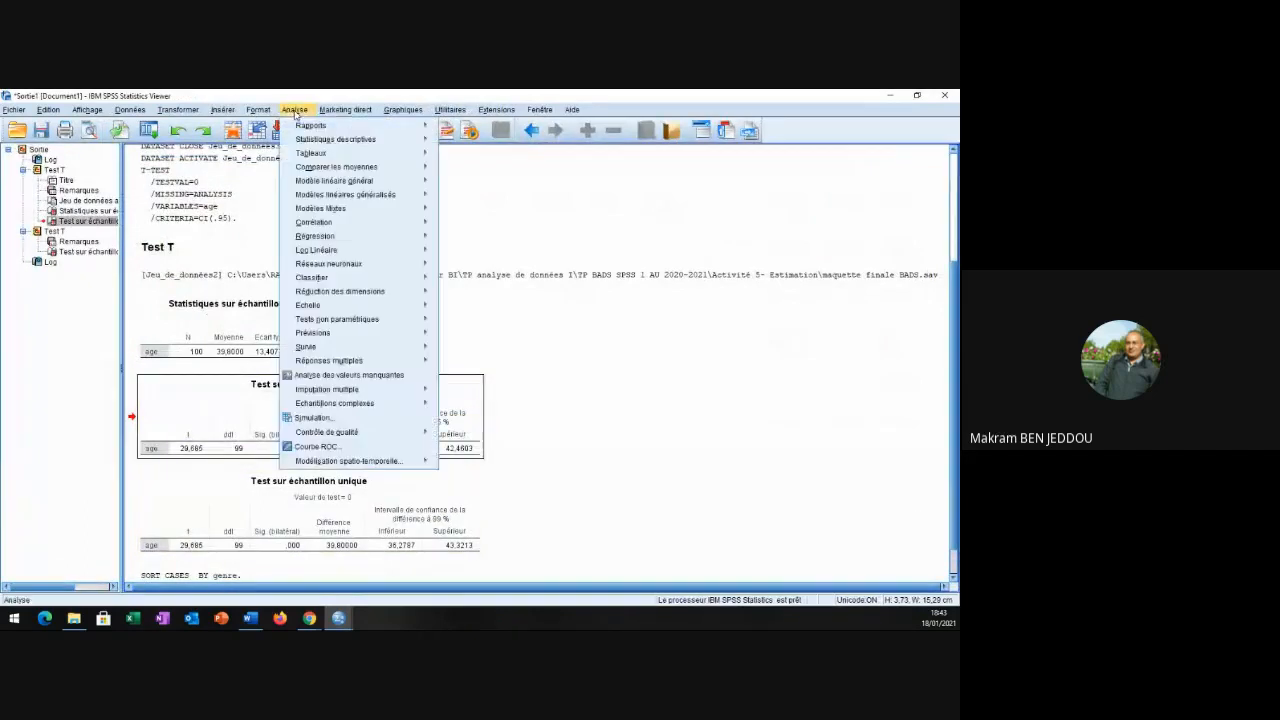
mouse_move(378, 168)
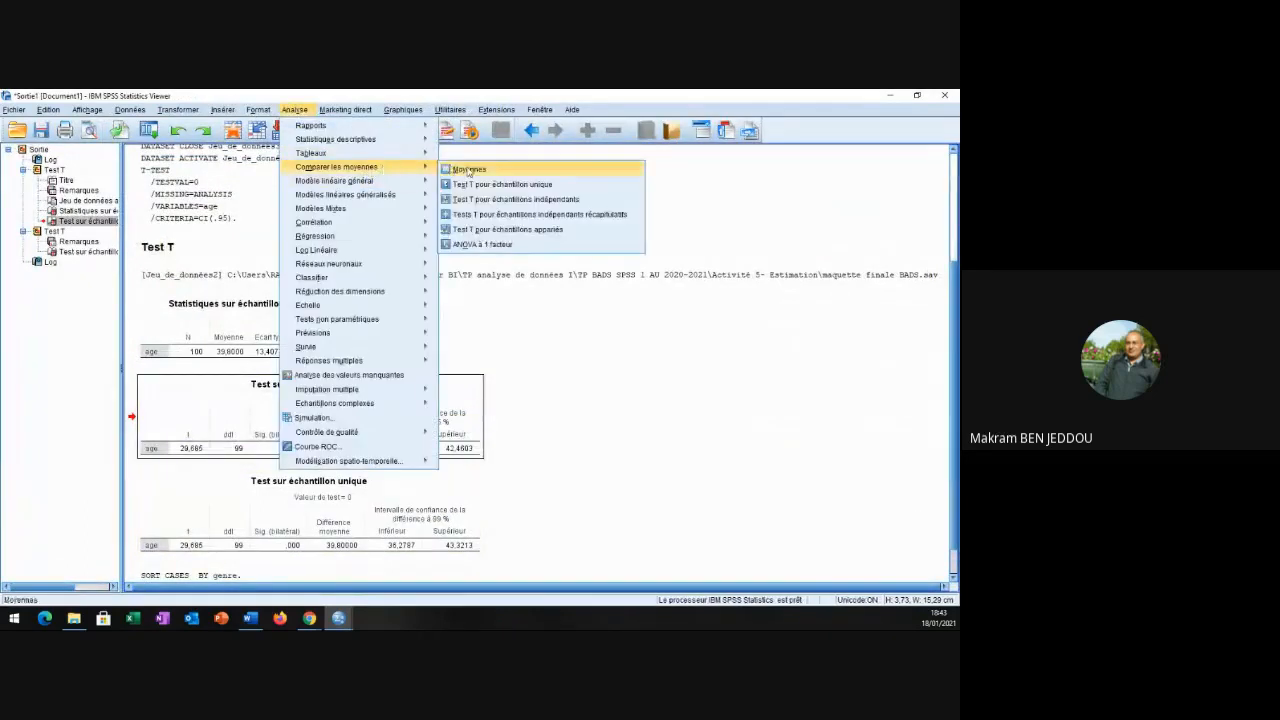
click(555, 189)
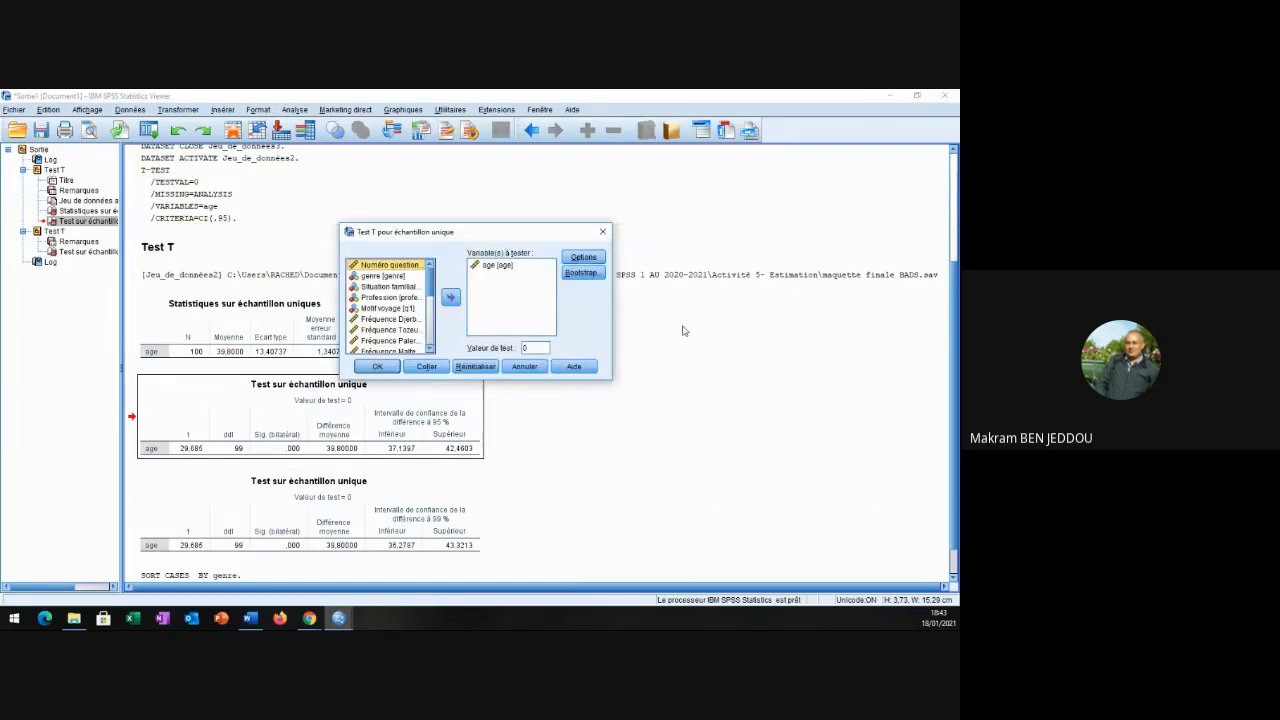
click(594, 259)
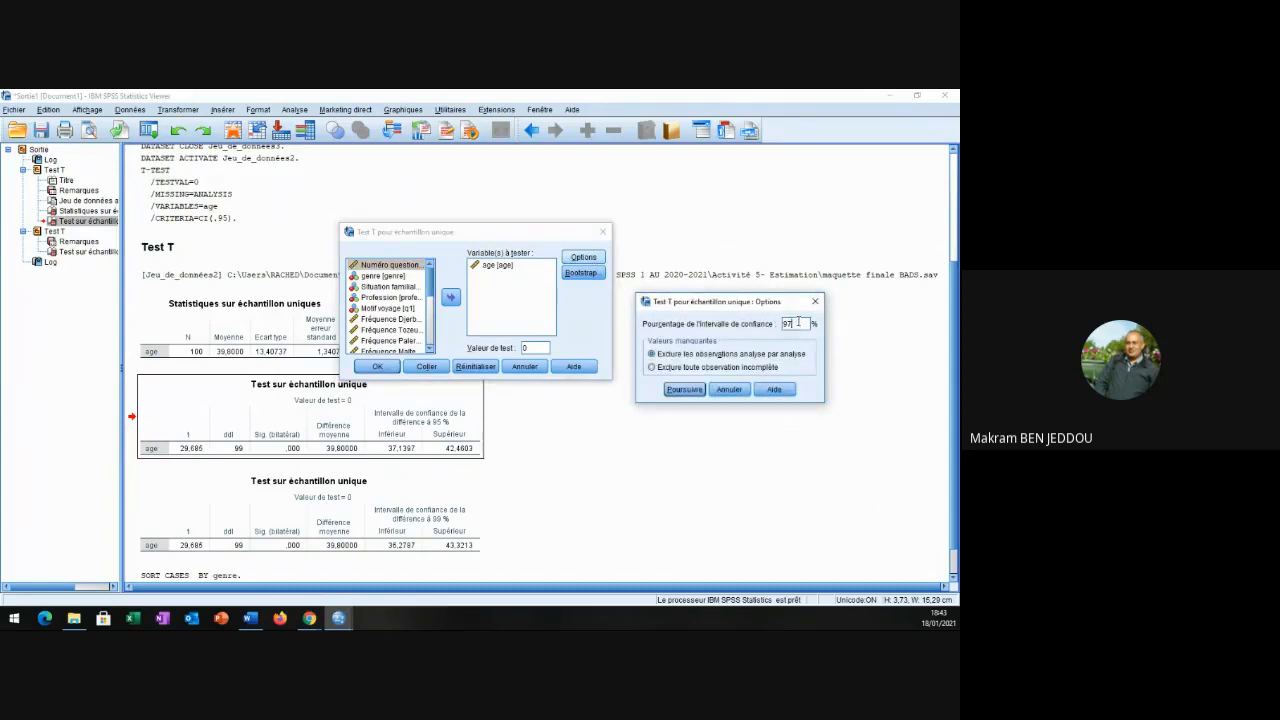
click(684, 389)
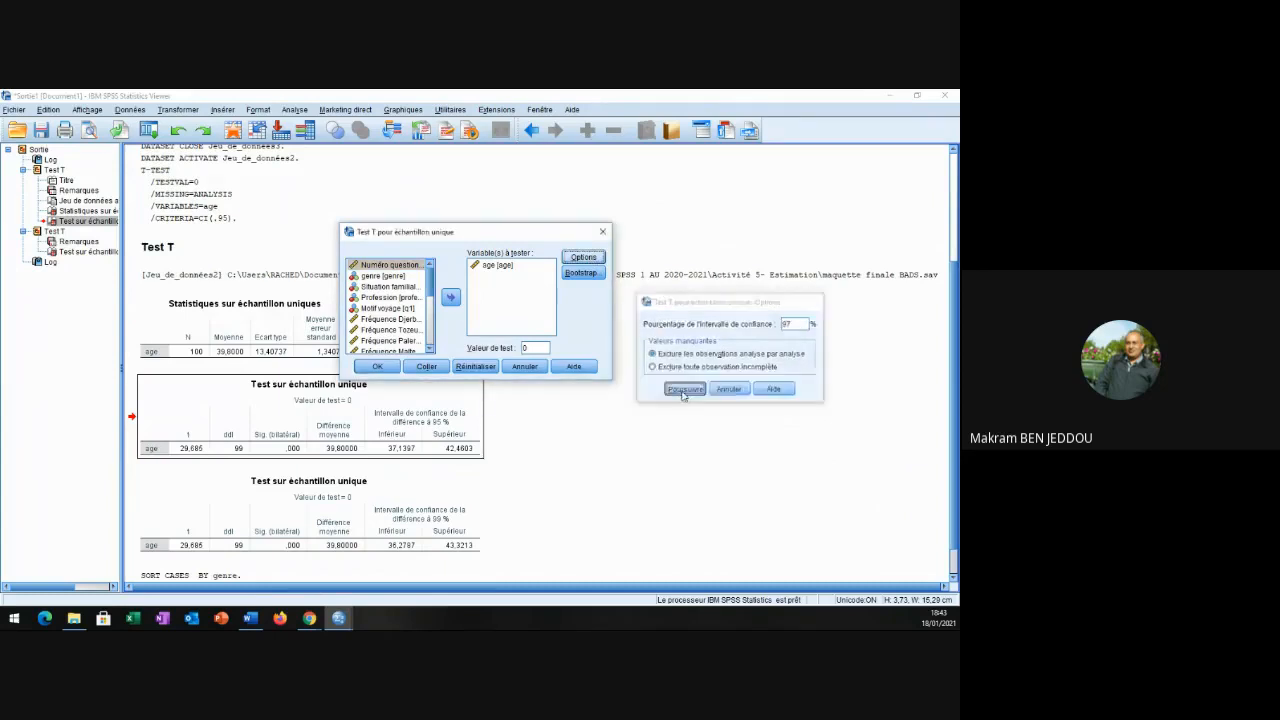
click(379, 366)
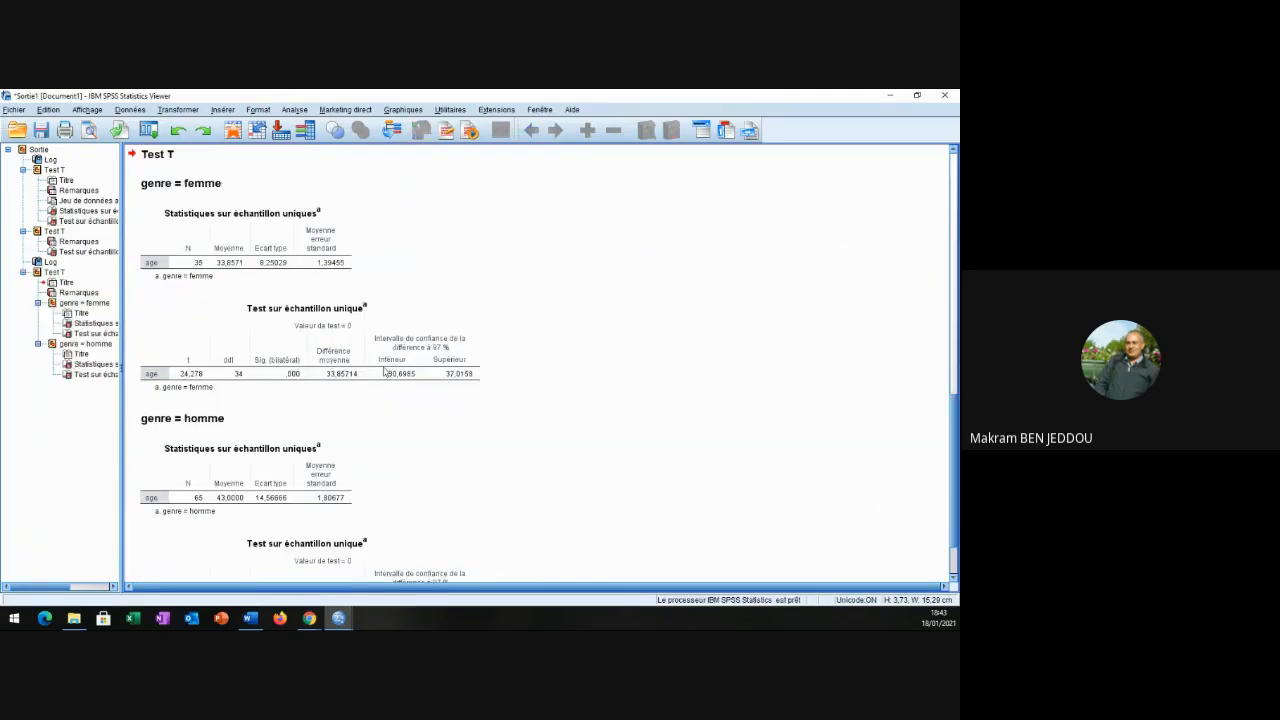
Delete the sample statistics tables for homme and femme from the 97% output, keeping both one-sample test tables for comparison.
scroll(394, 480, down, 2)
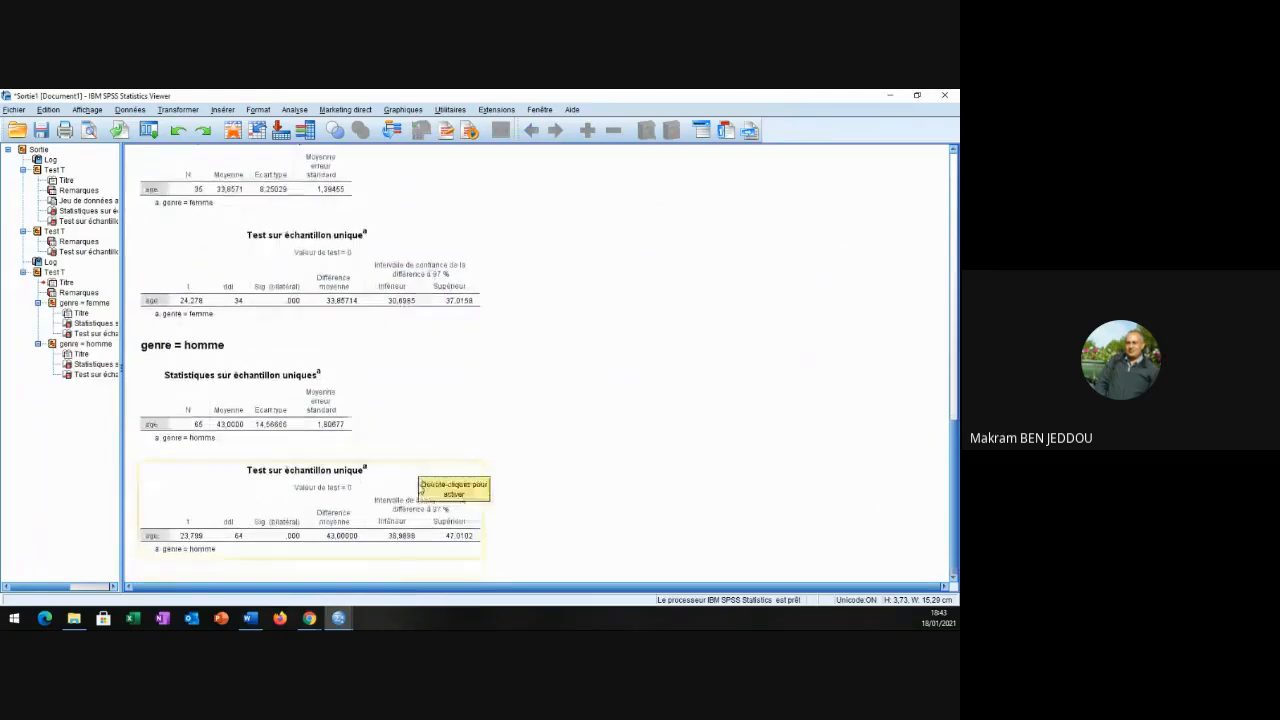
scroll(421, 487, up, 3)
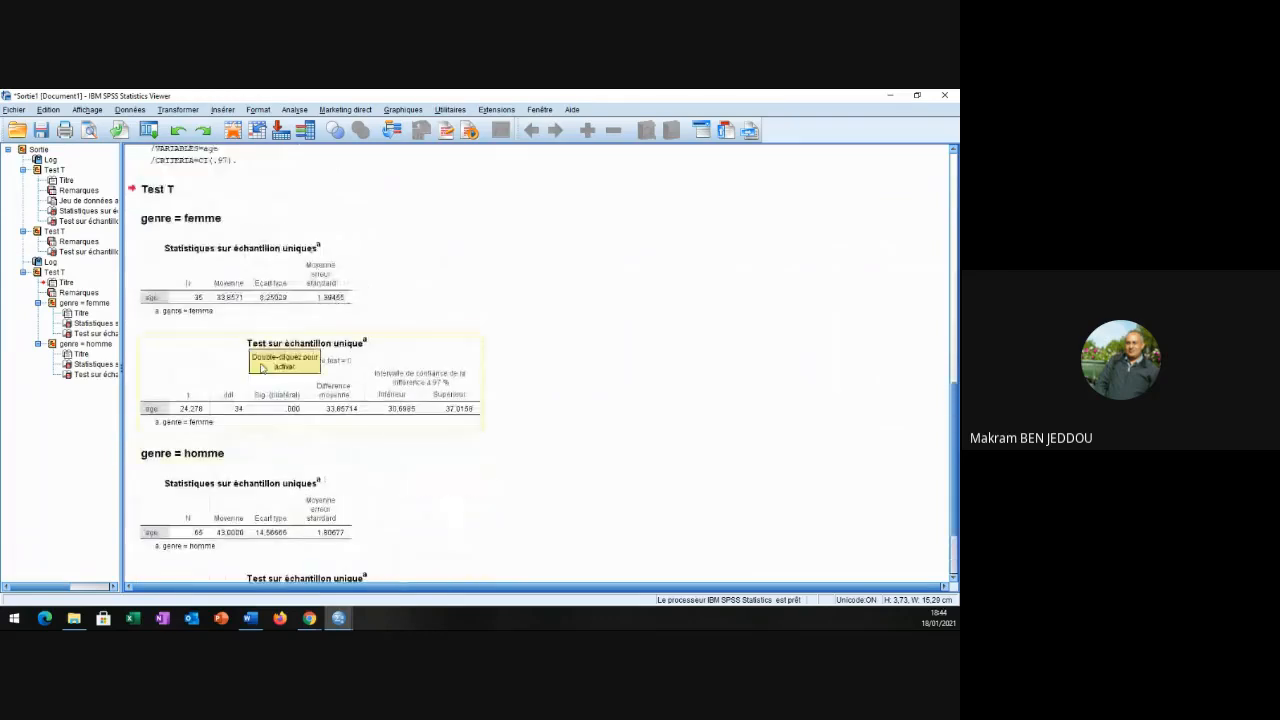
click(308, 400)
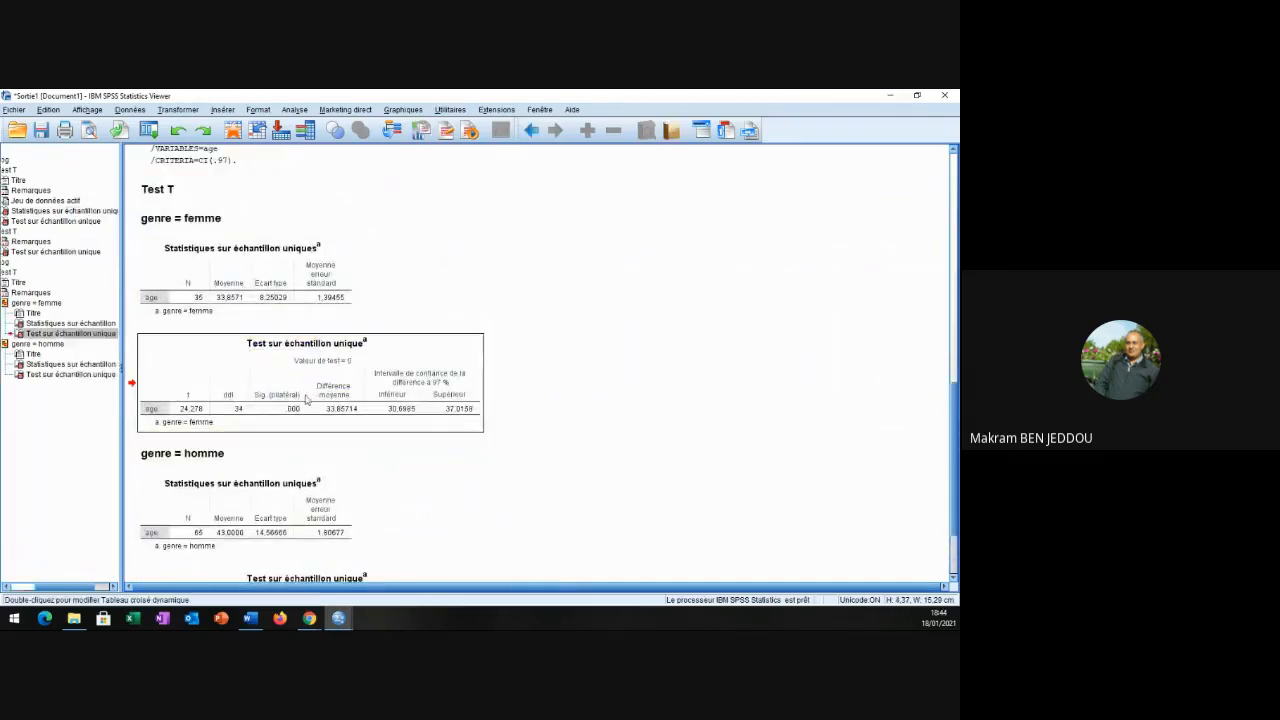
click(270, 533)
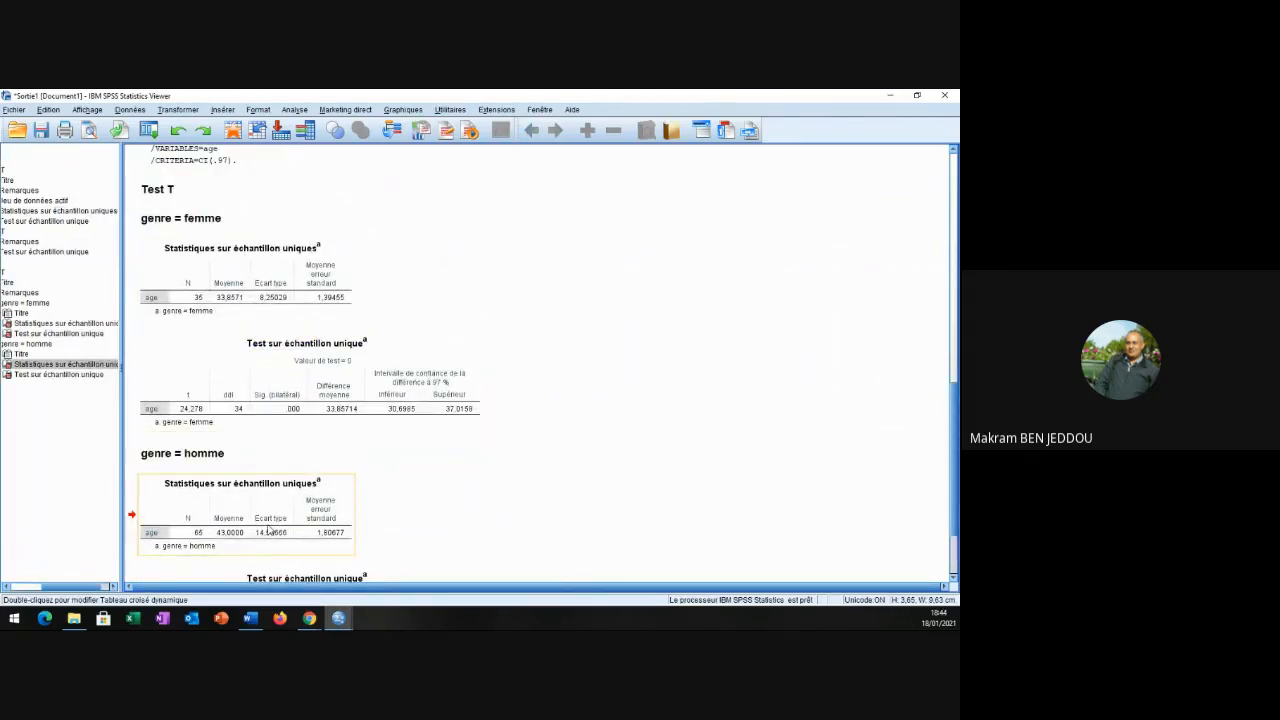
key(Delete)
click(200, 284)
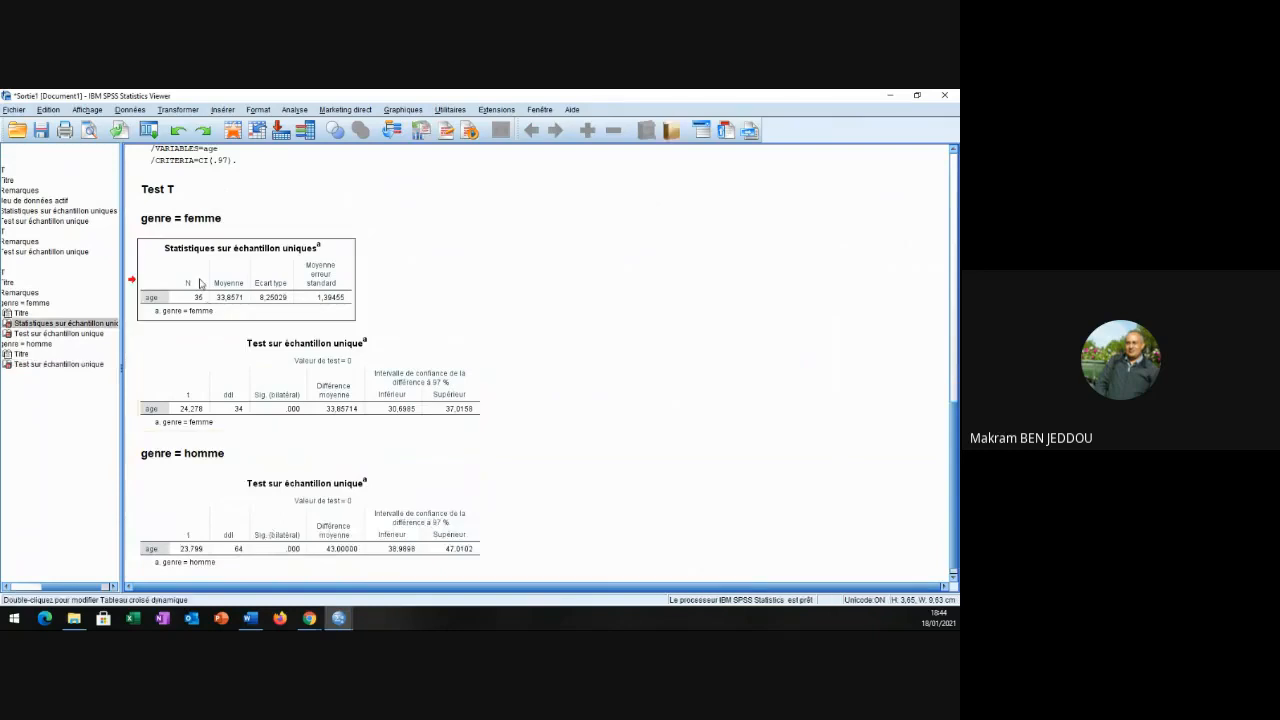
key(Delete)
click(311, 352)
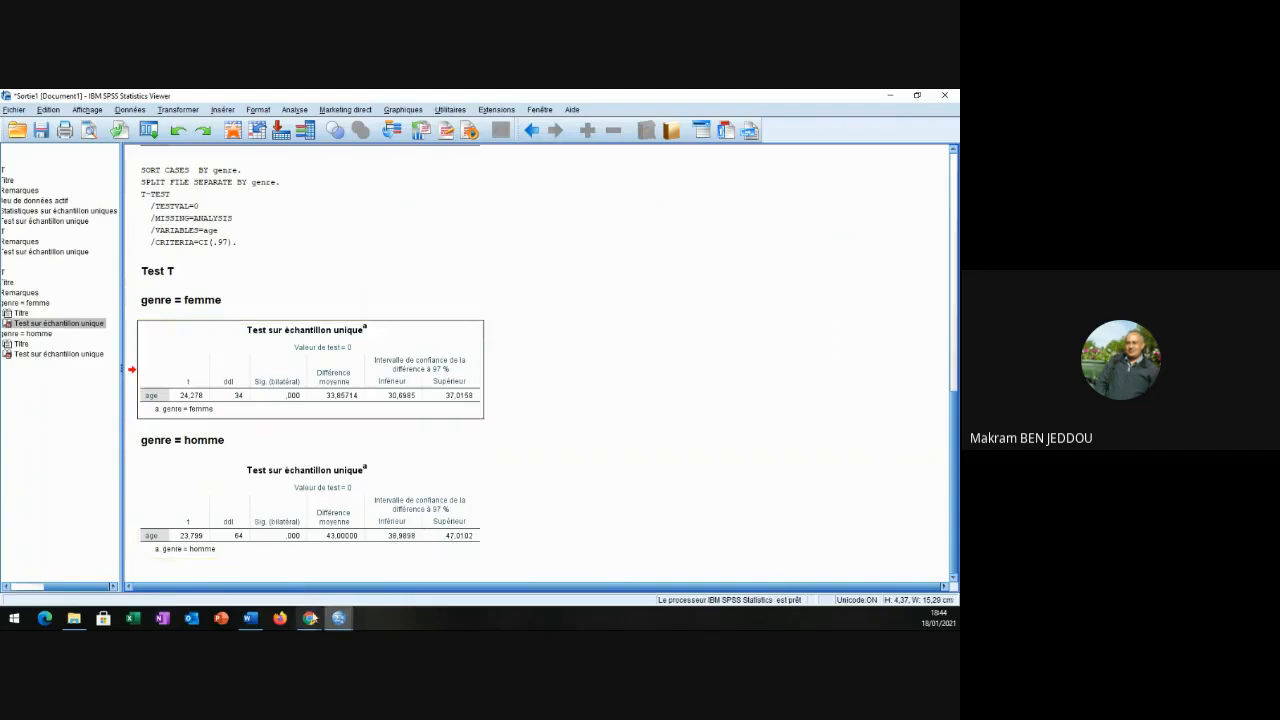
Switch to the TP estimation document in Word and highlight question 4 to read it.
click(250, 618)
scroll(489, 484, down, 2)
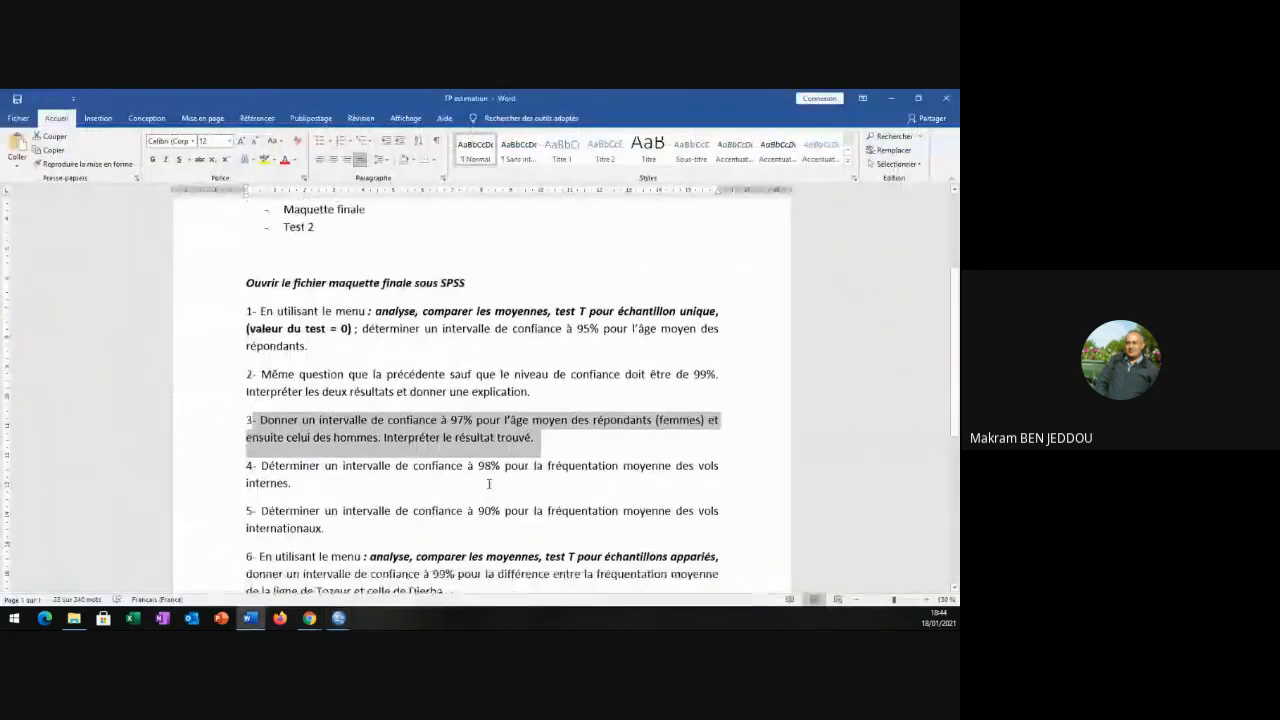
scroll(485, 479, down, 1)
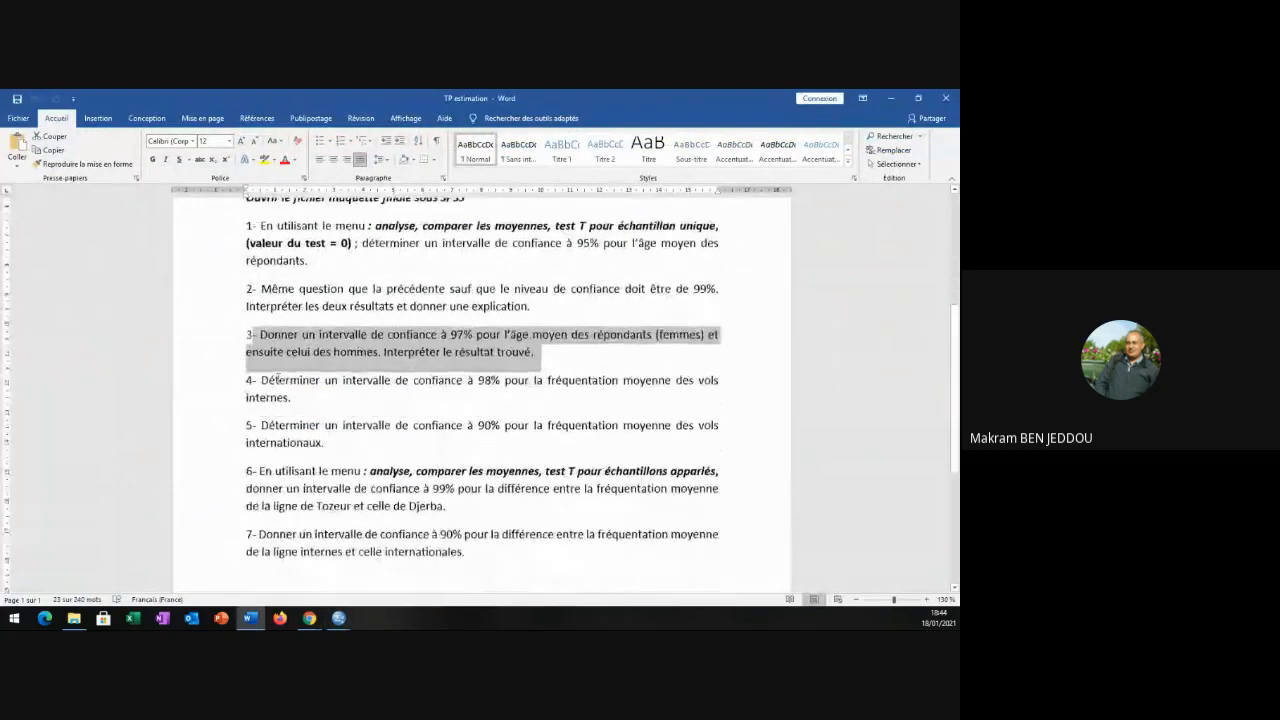
drag(248, 380, 330, 404)
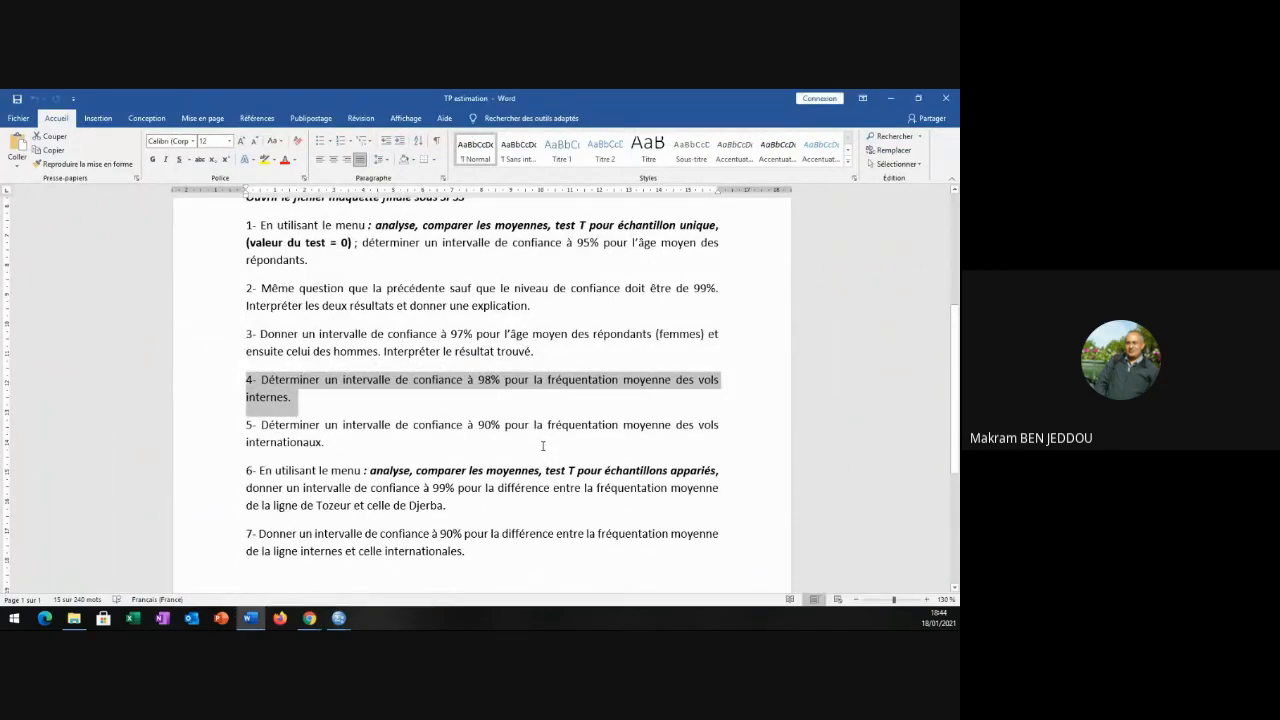
Return to the maquette finale data in SPSS and turn off the file split so all observations are analysed without groups.
click(338, 618)
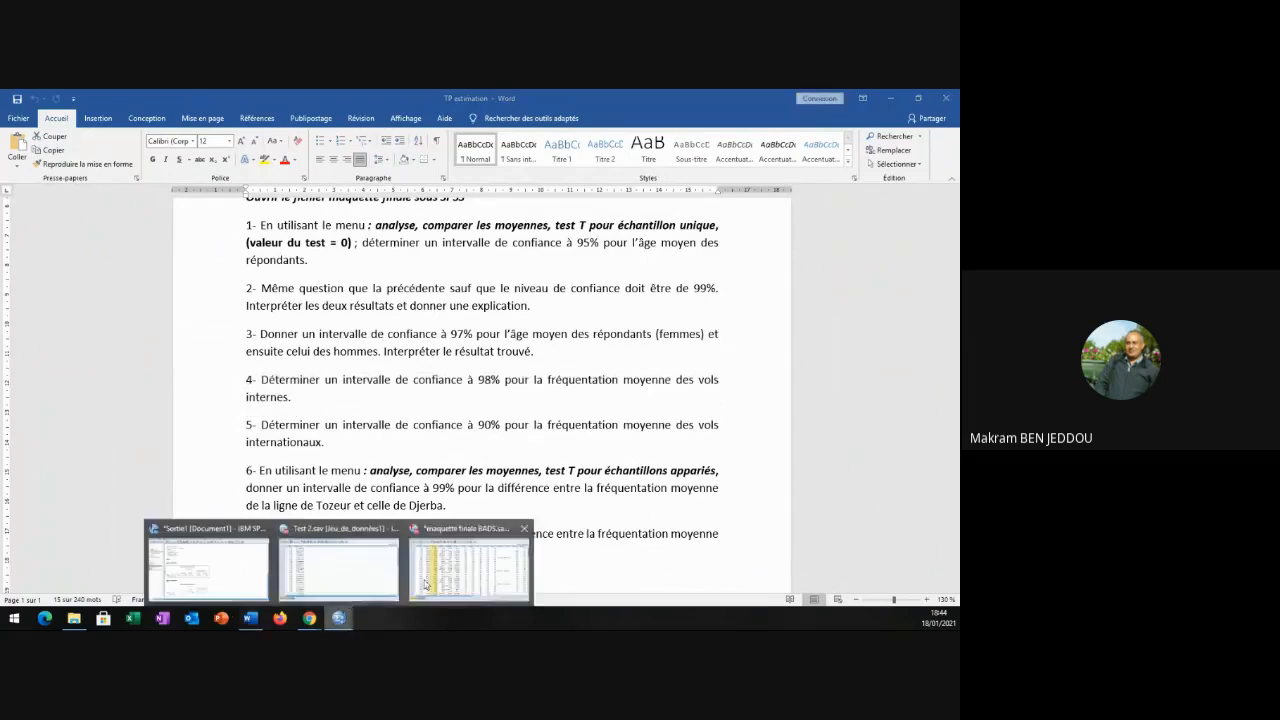
click(433, 583)
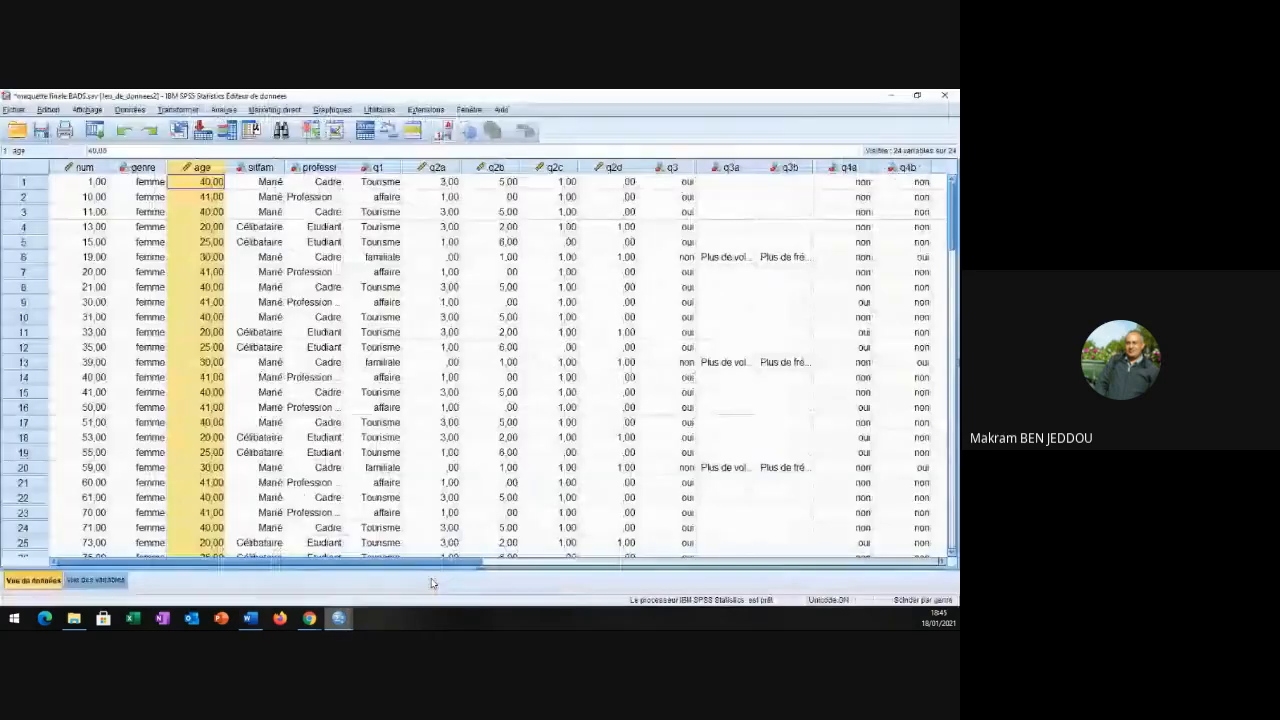
click(130, 109)
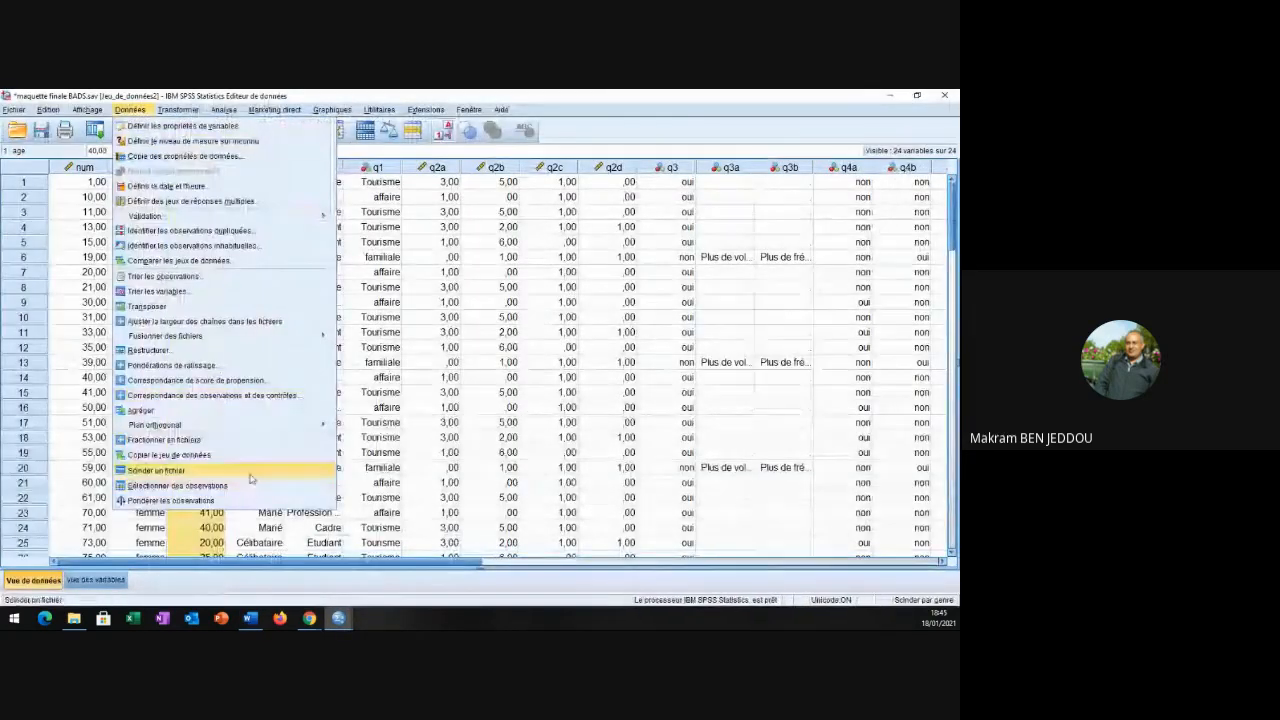
click(160, 469)
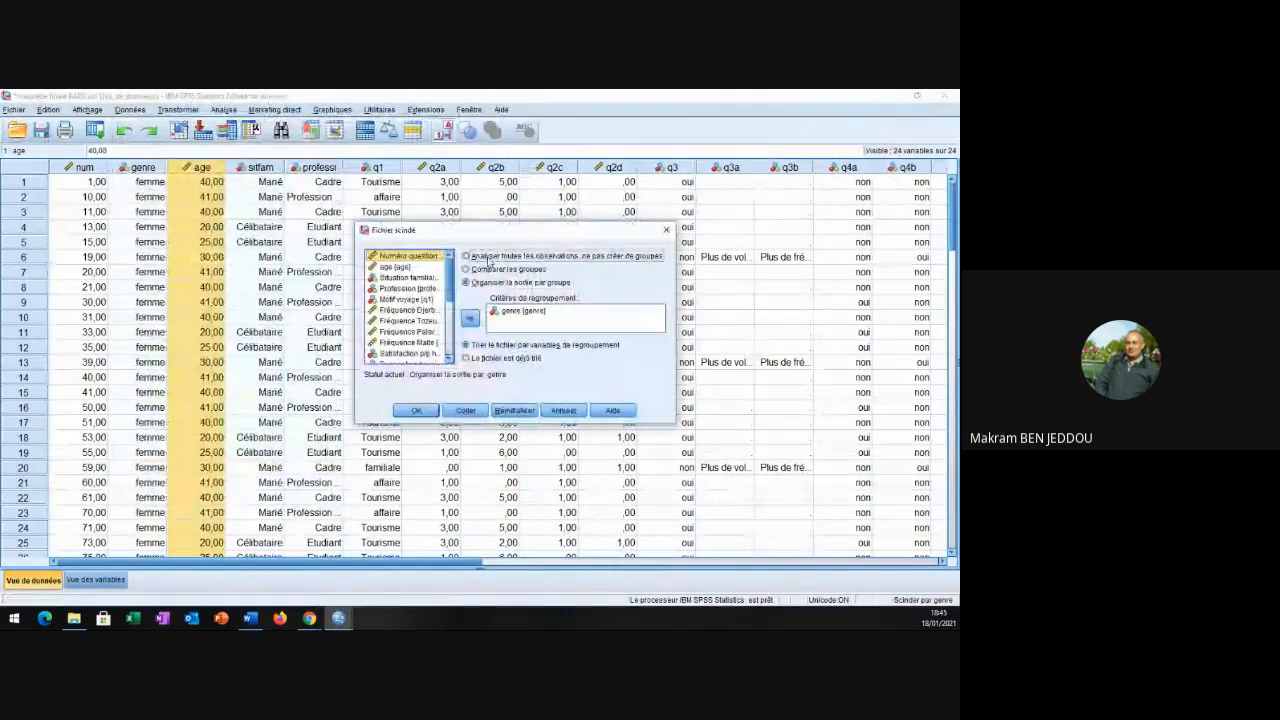
click(489, 257)
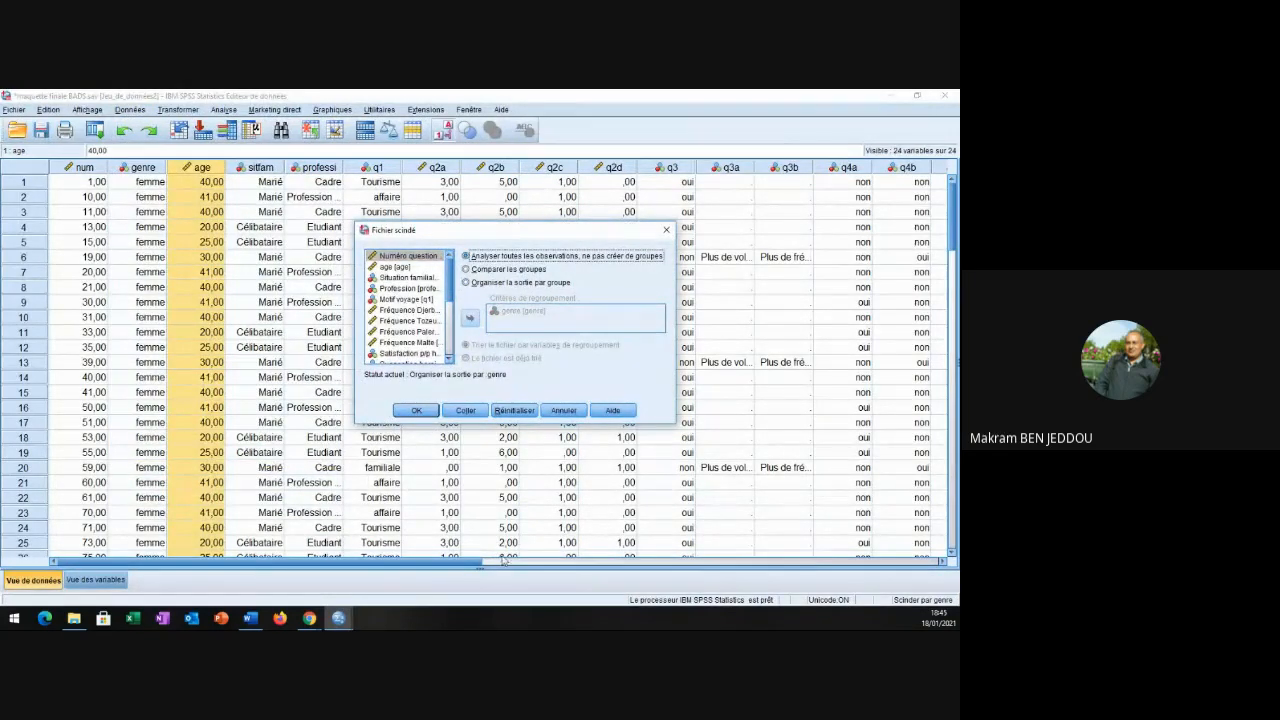
click(417, 411)
Return to the maquette finale data, check the q2a to q2d frequency variables, and start computing a new variable named INTERNE.
mouse_move(339, 618)
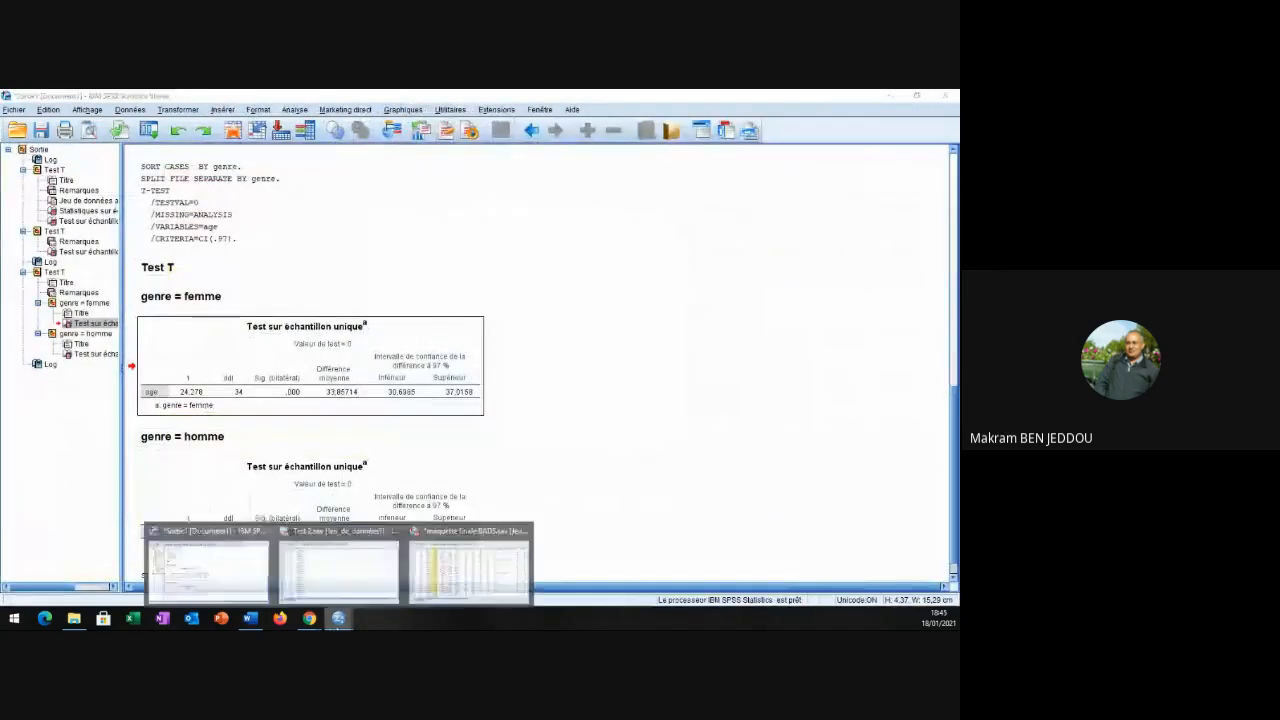
click(468, 565)
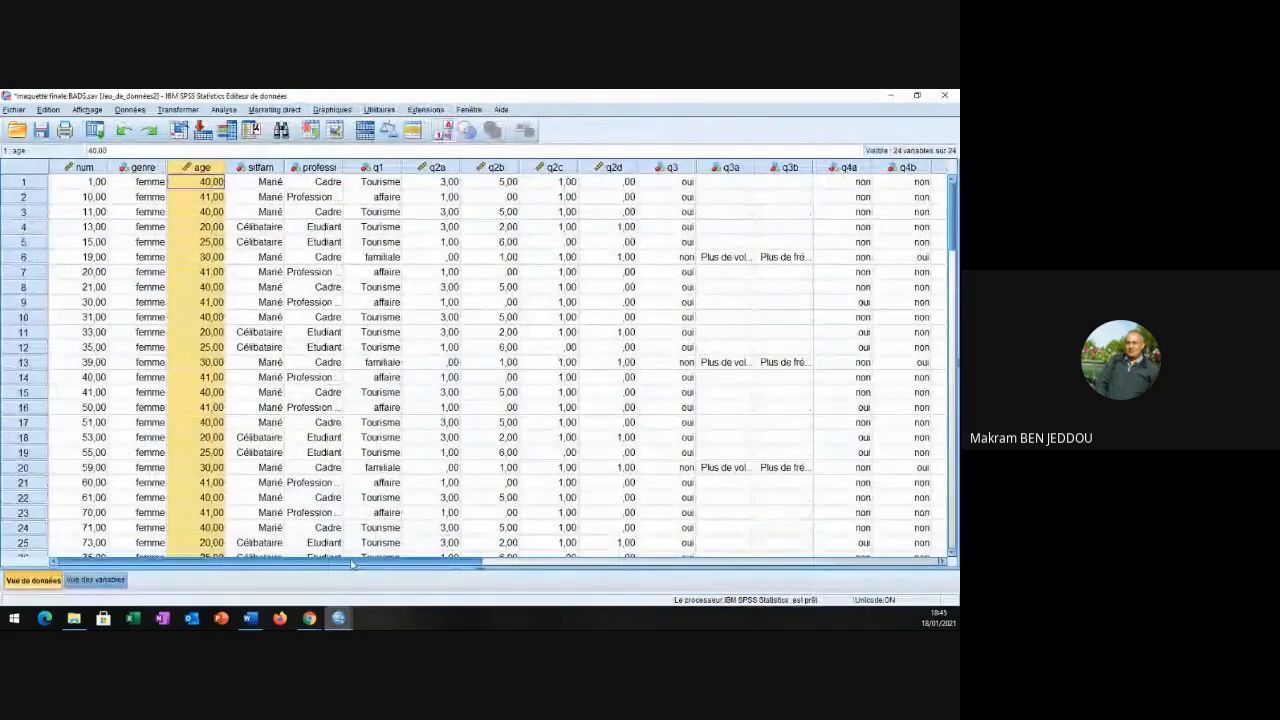
drag(351, 565, 489, 551)
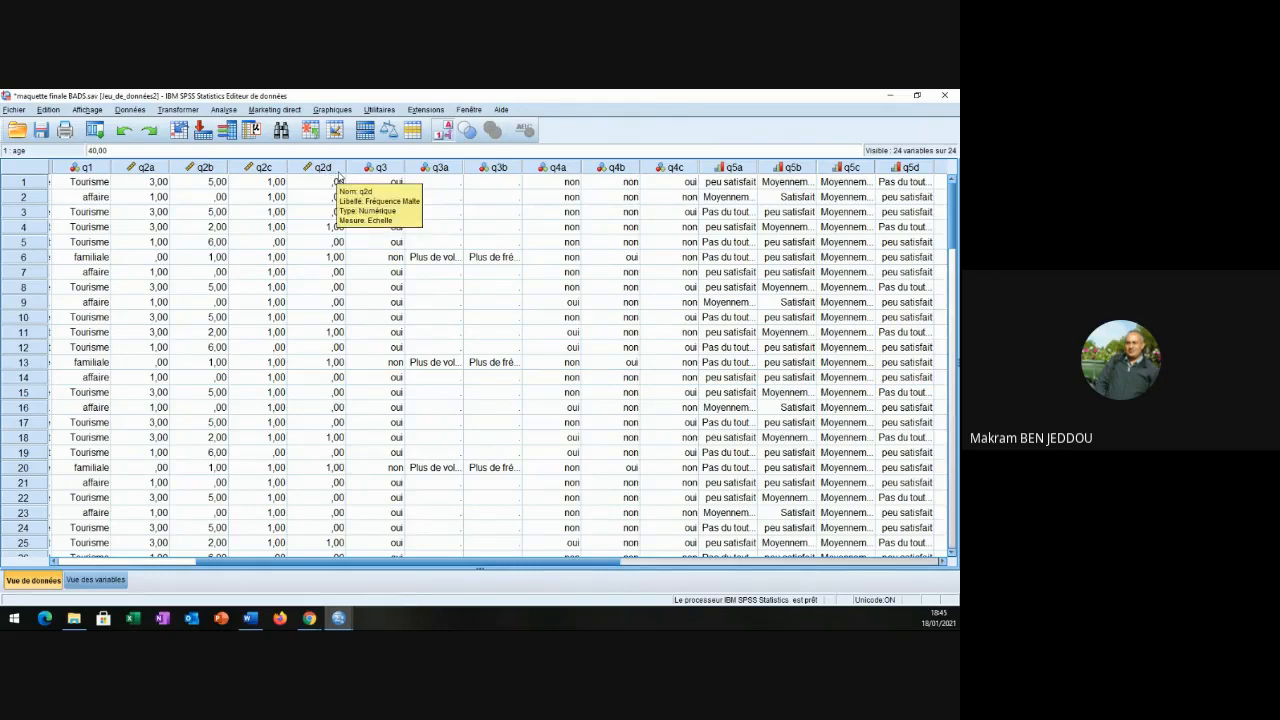
click(178, 112)
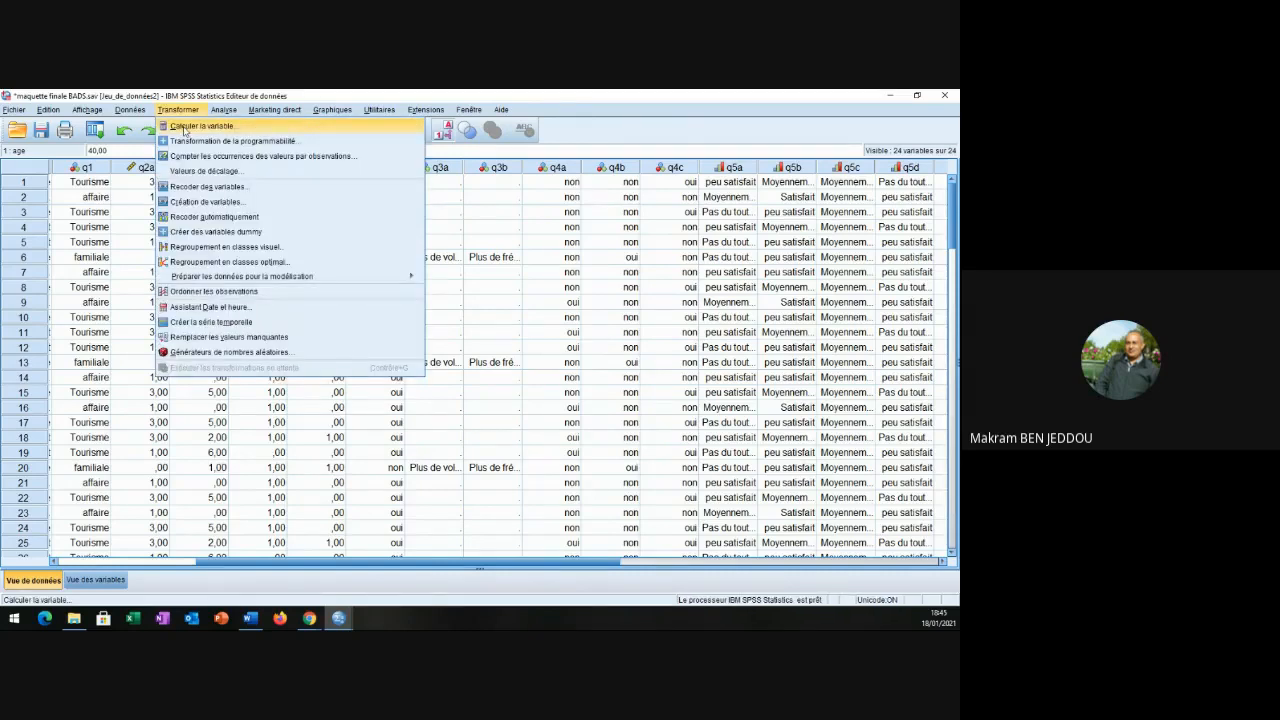
click(184, 127)
text(IN)
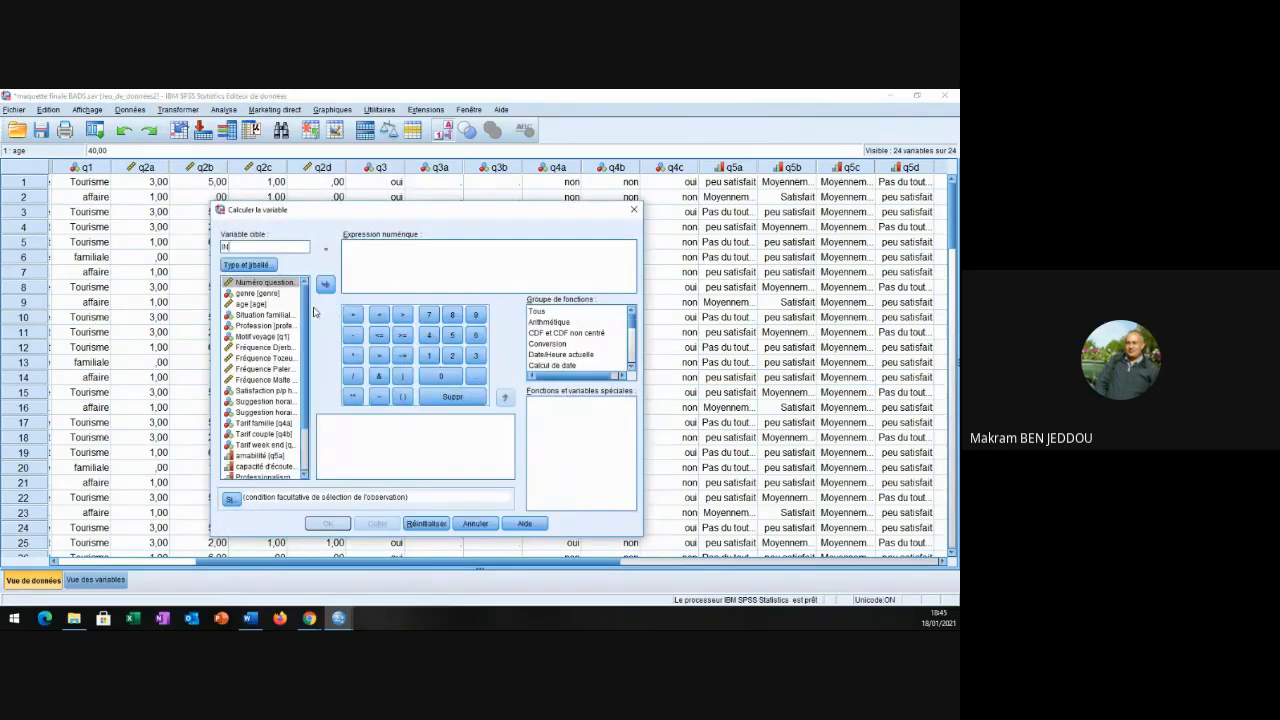
text(TERNE)
click(346, 250)
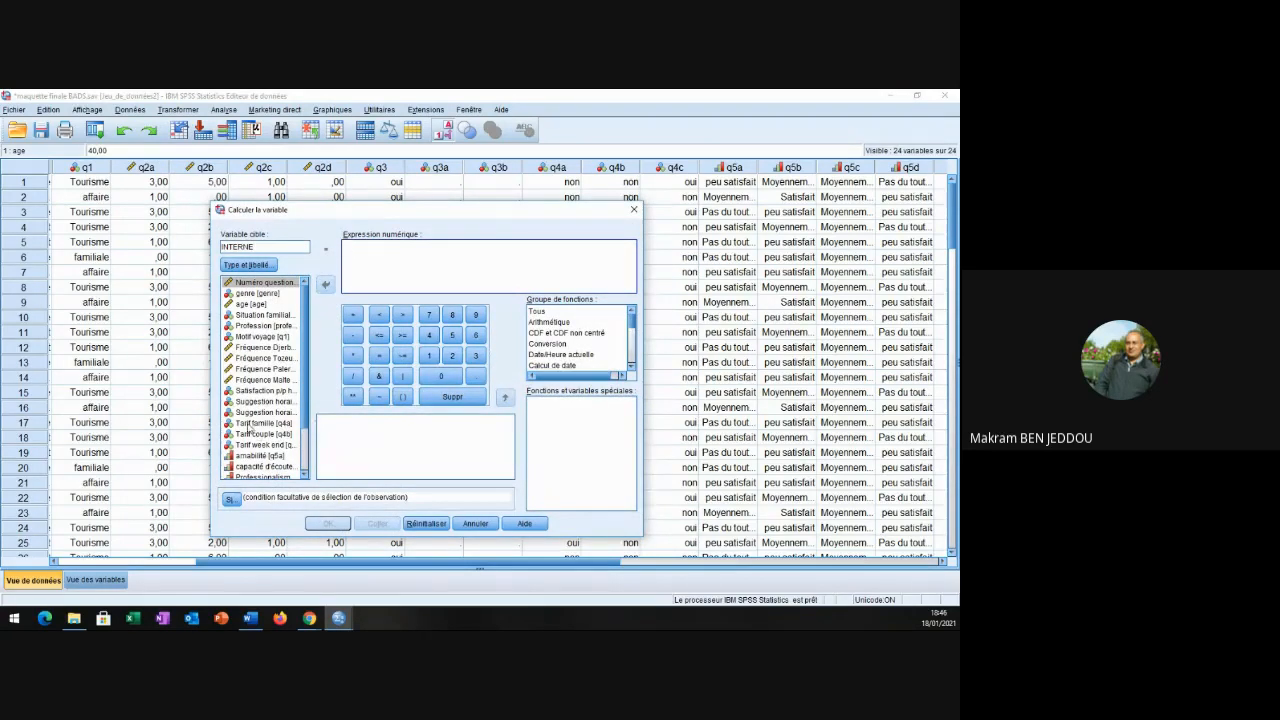
Set the numeric expression to q2a + q2b (Djerba and Tozeur frequencies) and compute the variable.
click(258, 347)
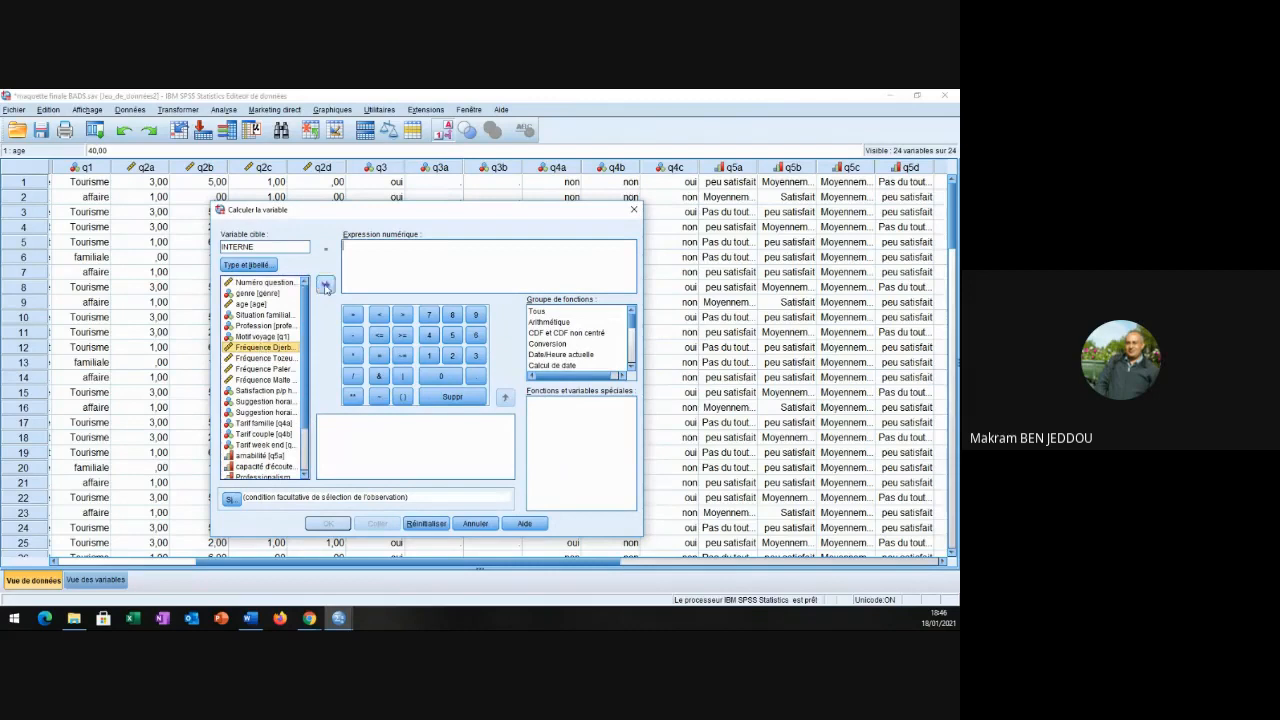
click(325, 284)
click(353, 315)
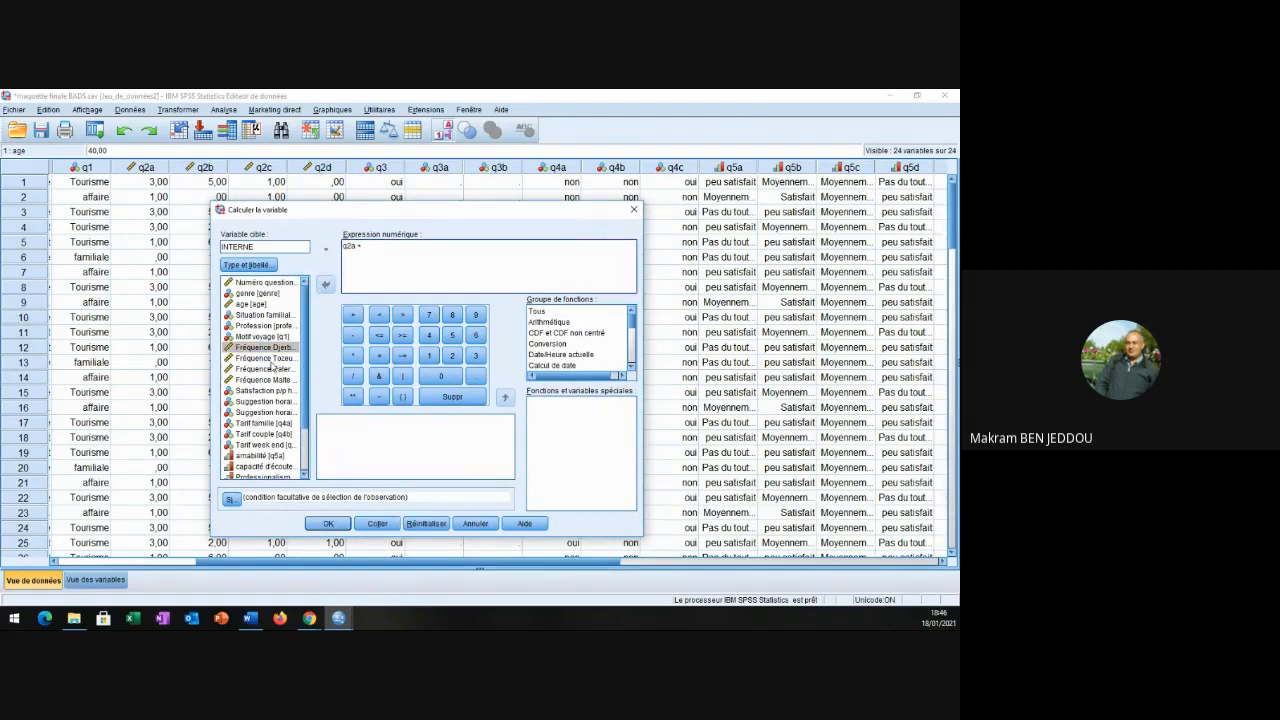
click(268, 358)
click(324, 286)
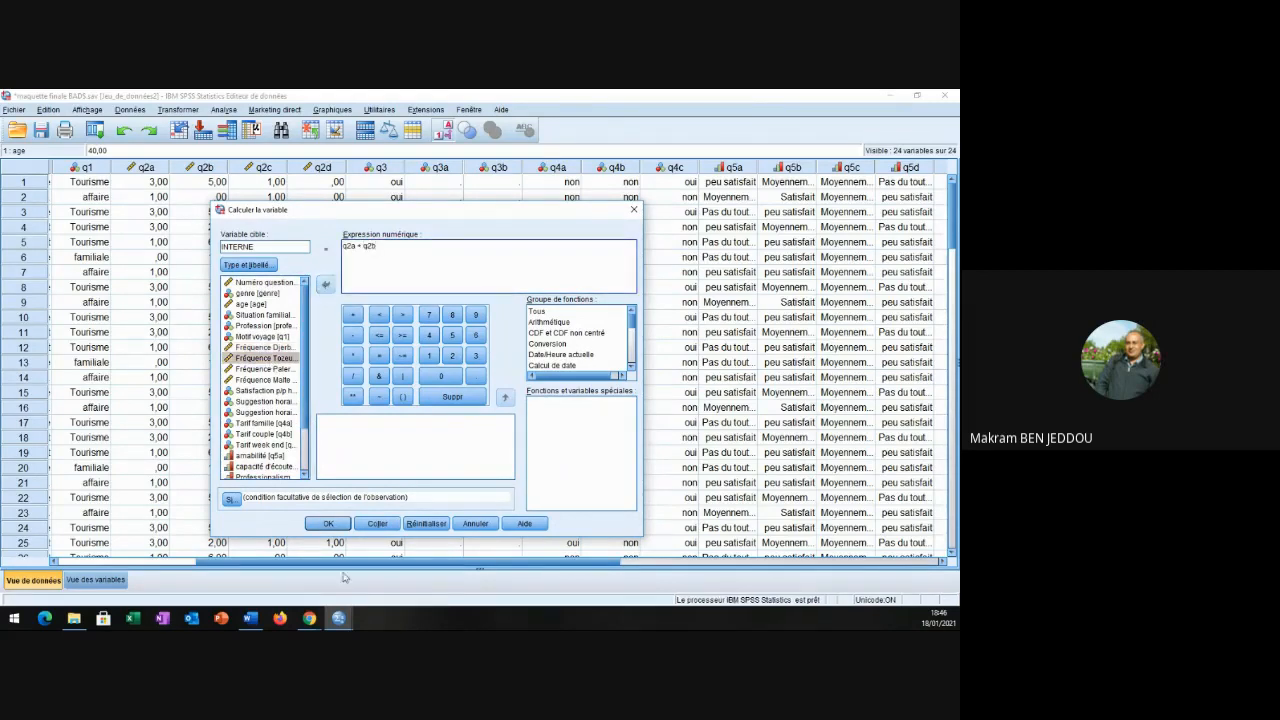
click(324, 524)
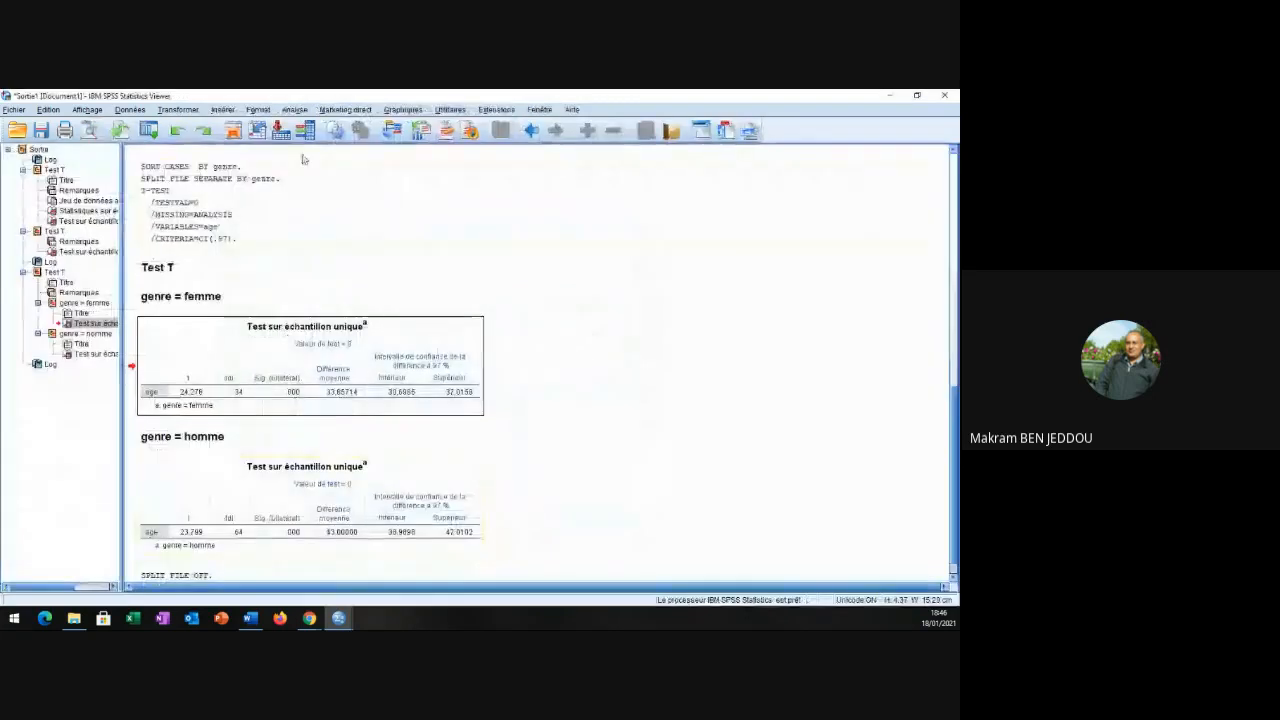
Start computing another variable and name the target variable INTERNATIONAUX.
click(176, 110)
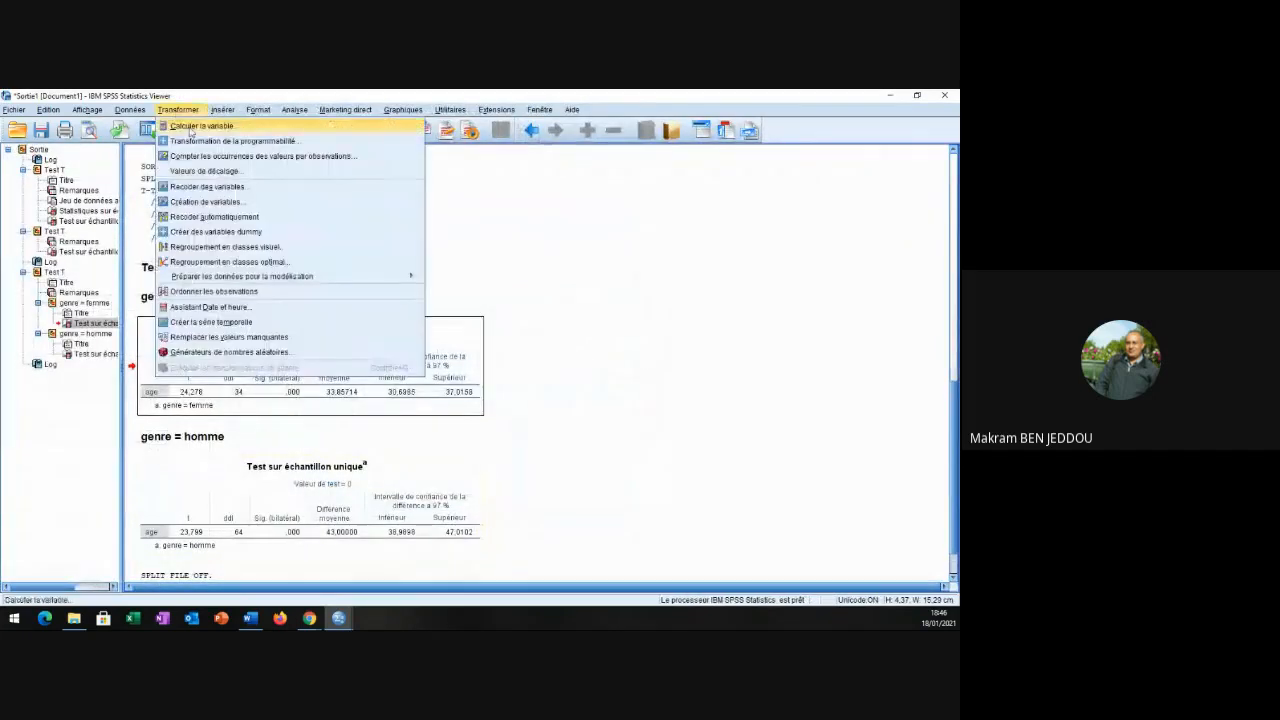
click(200, 124)
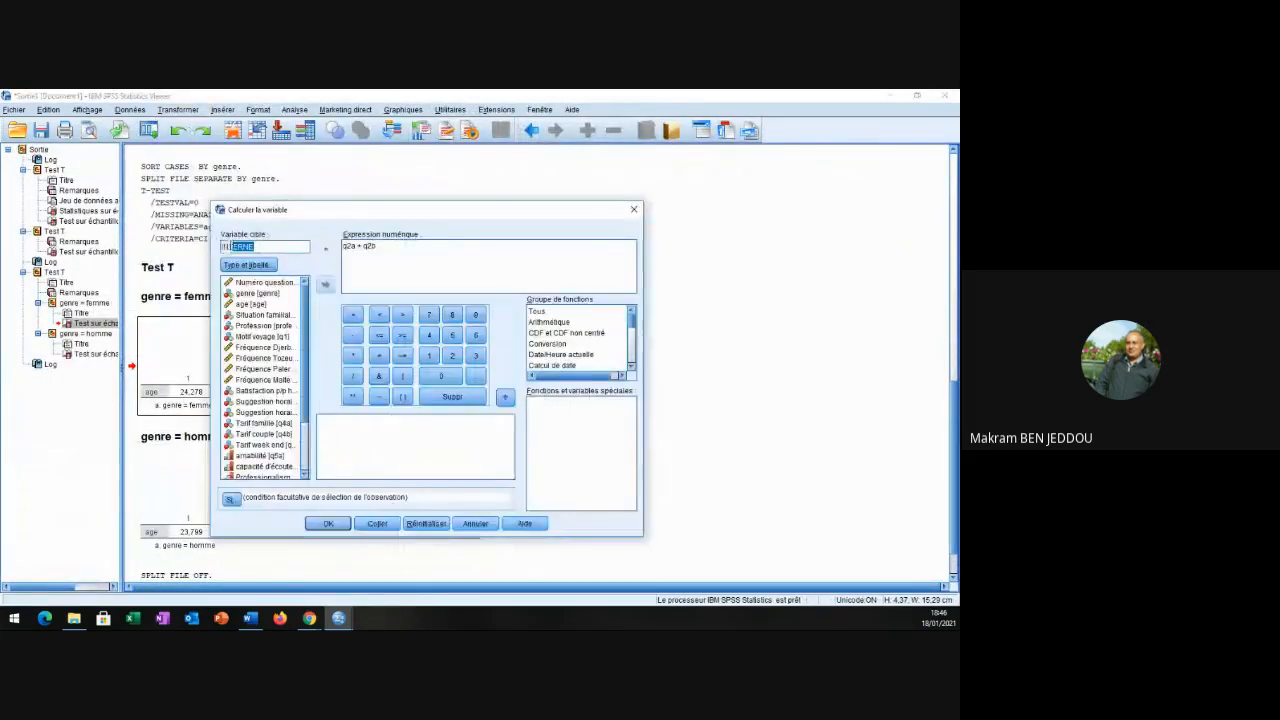
text(INT)
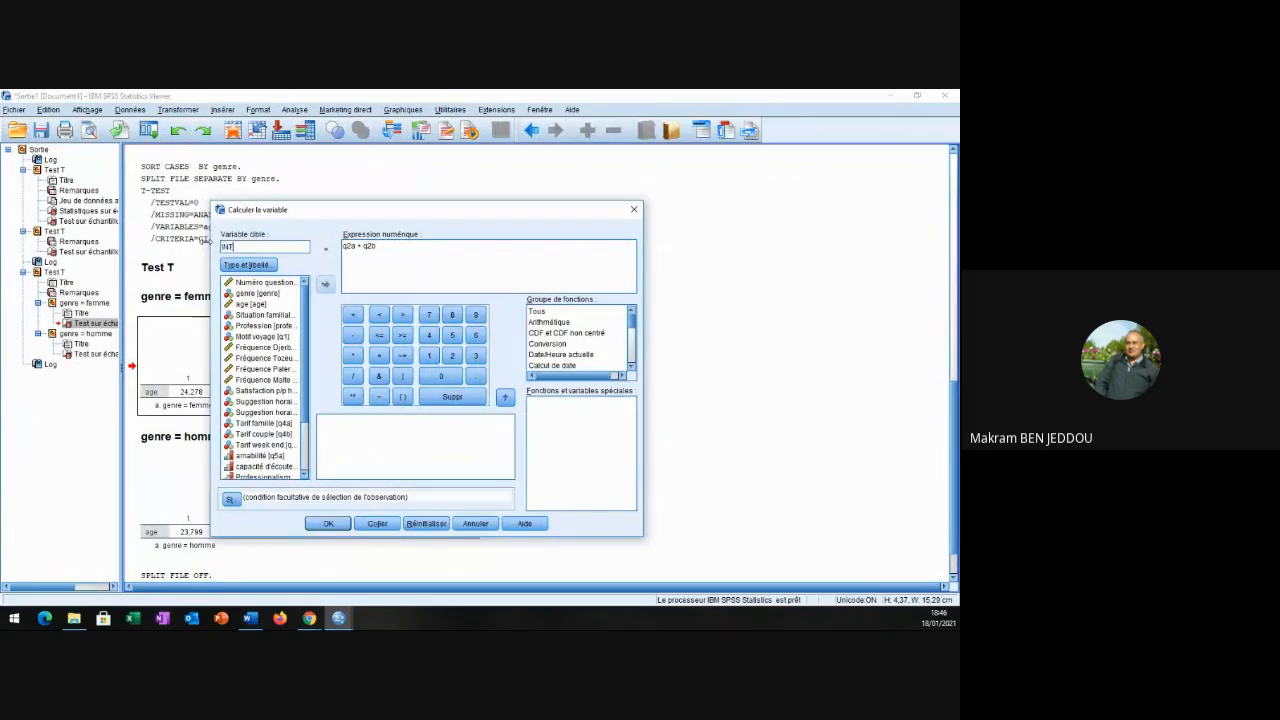
text(ERNATION)
text(ALI)
Replace the numeric expression with q2c + q2d (Palermo and Malta frequencies) and compute the variable.
drag(380, 247, 356, 247)
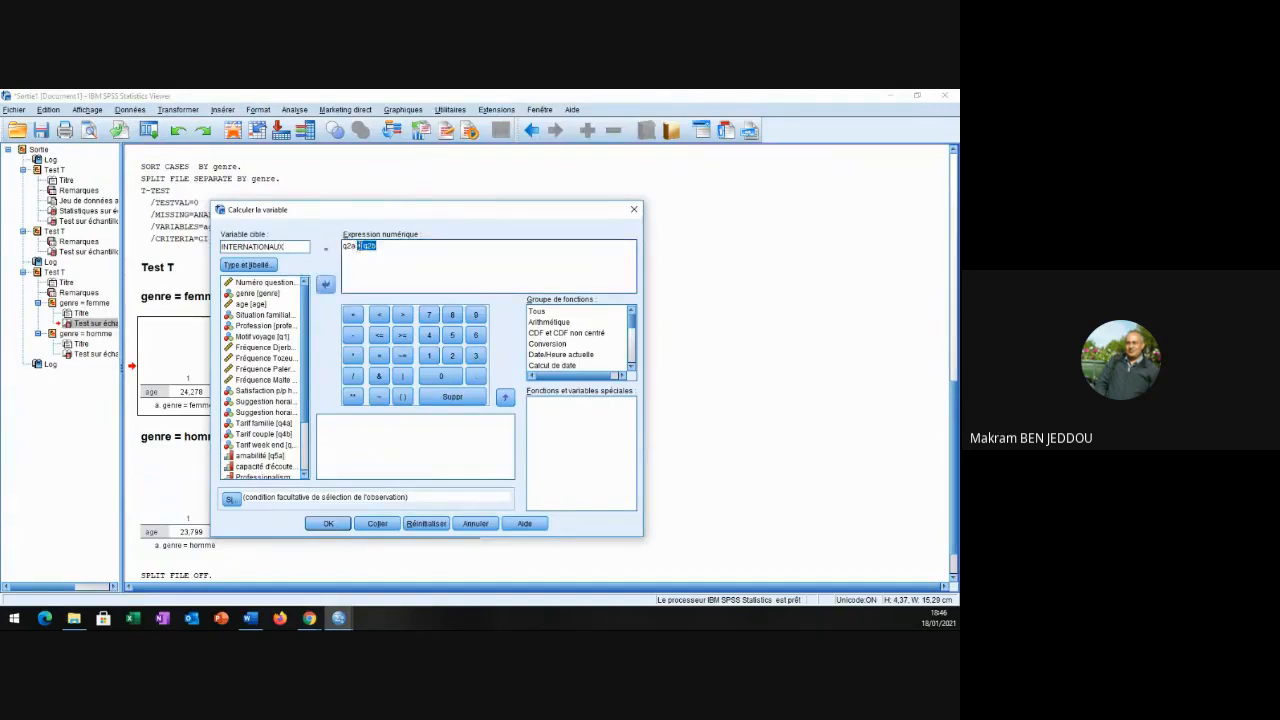
key(BackSpace)
key(BackSpace)
key(BackSpace)
key(BackSpace)
key(BackSpace)
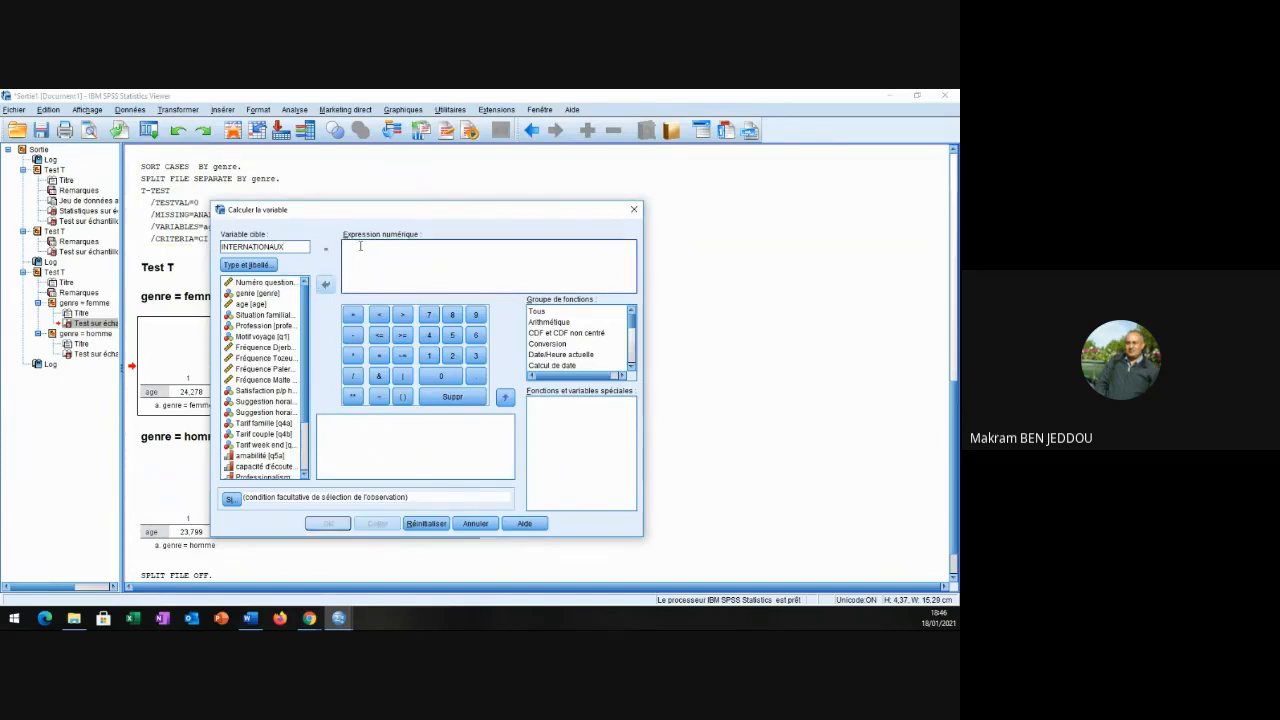
click(259, 369)
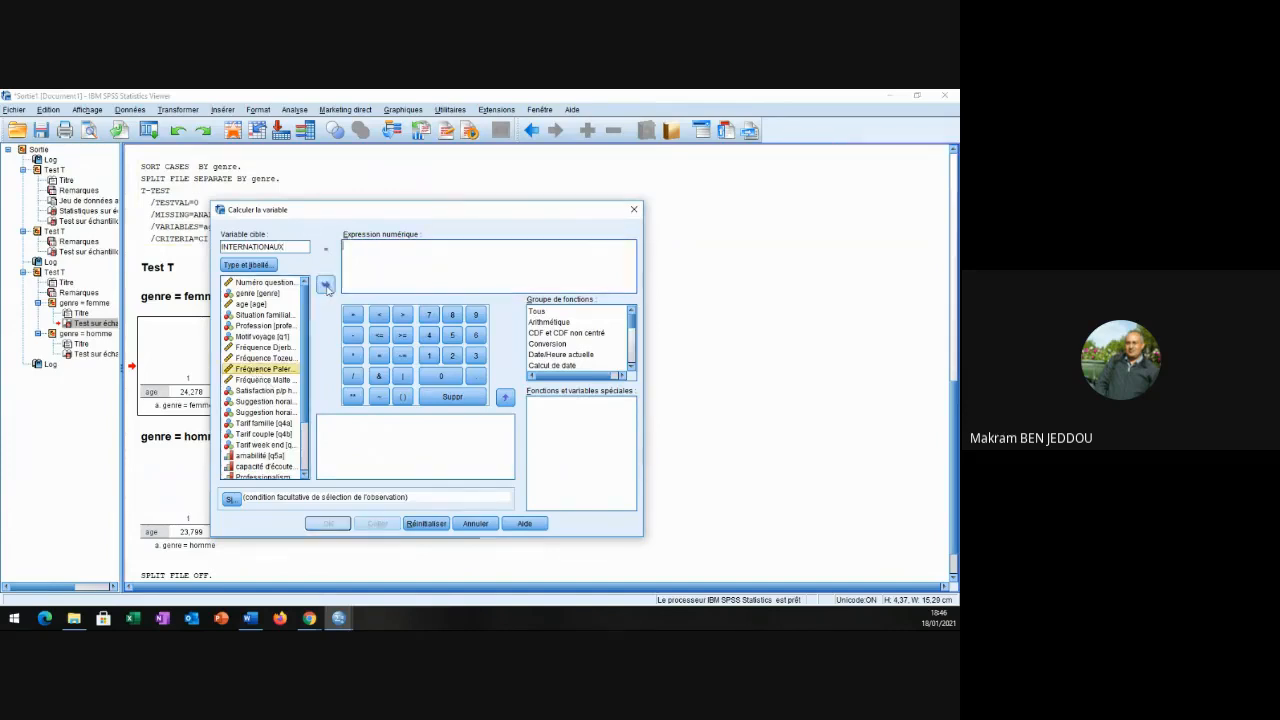
click(325, 285)
click(353, 314)
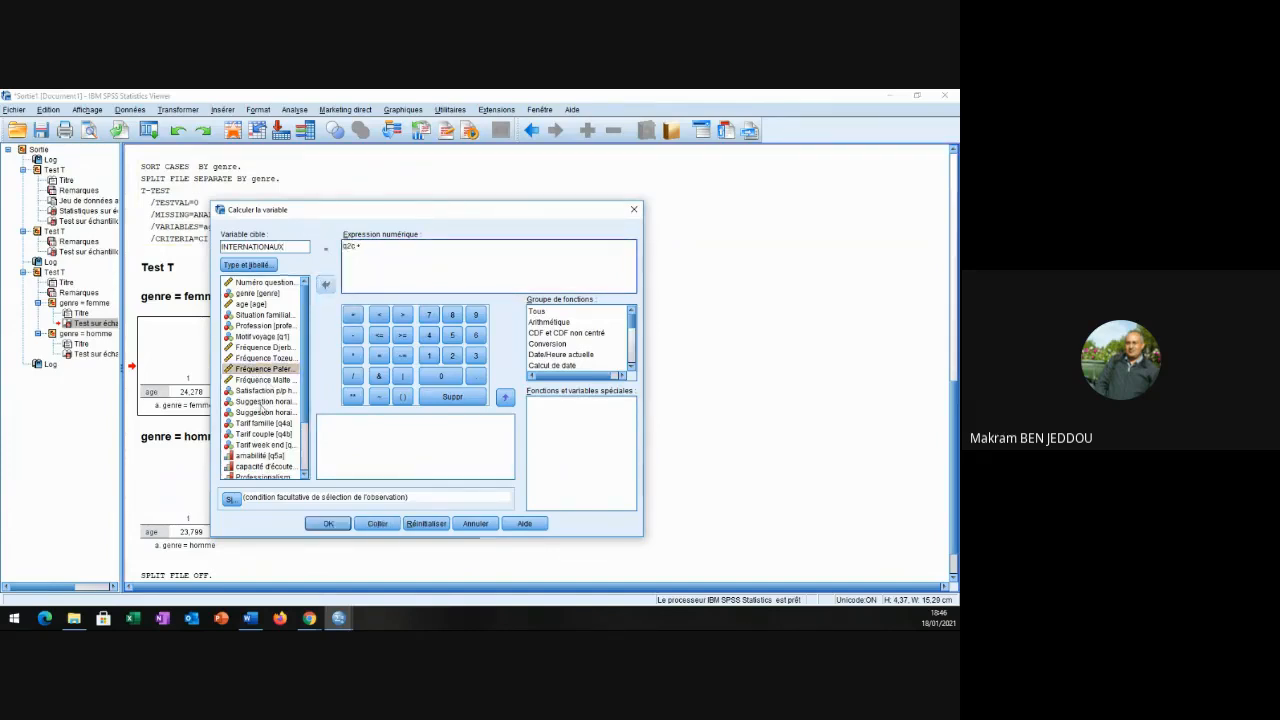
click(262, 381)
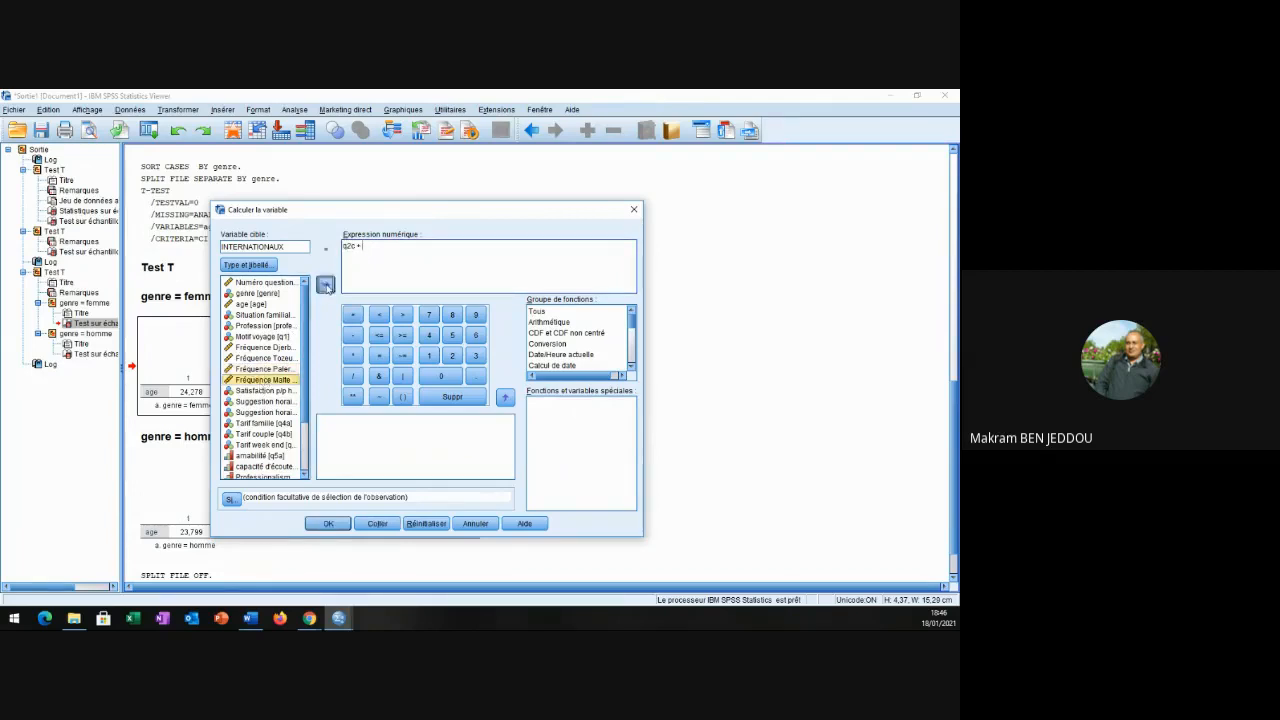
click(325, 285)
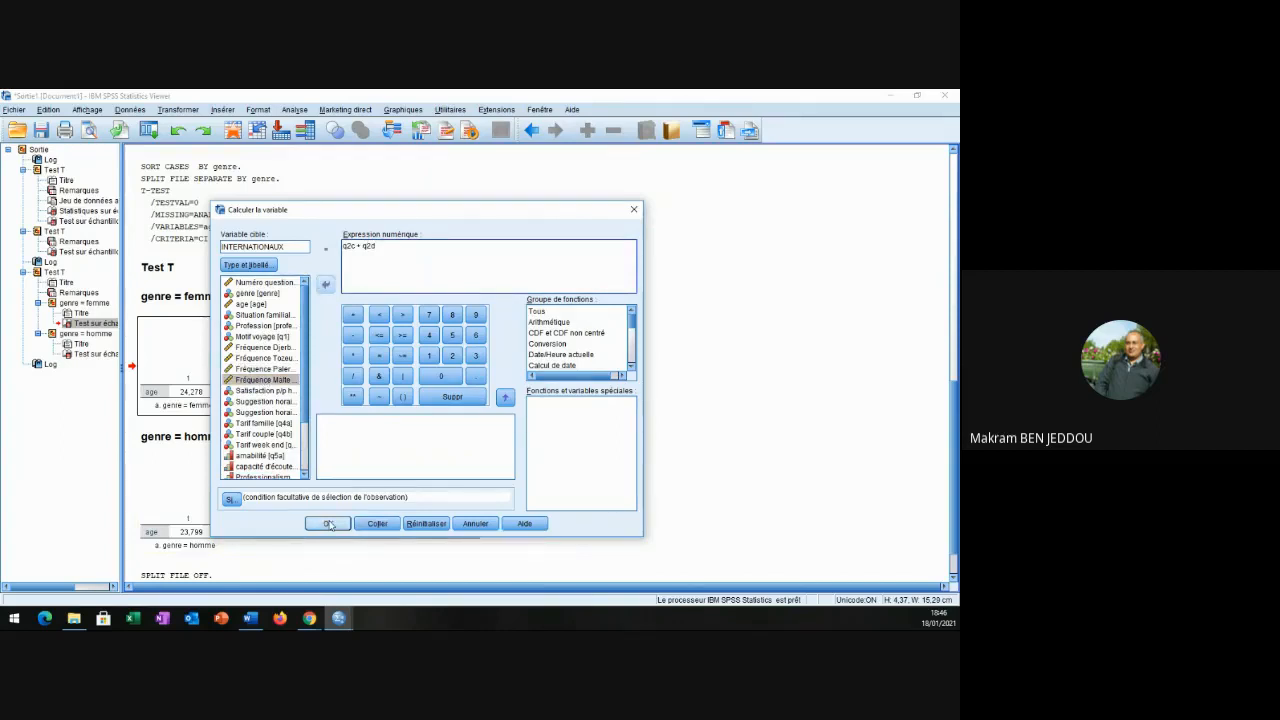
click(329, 524)
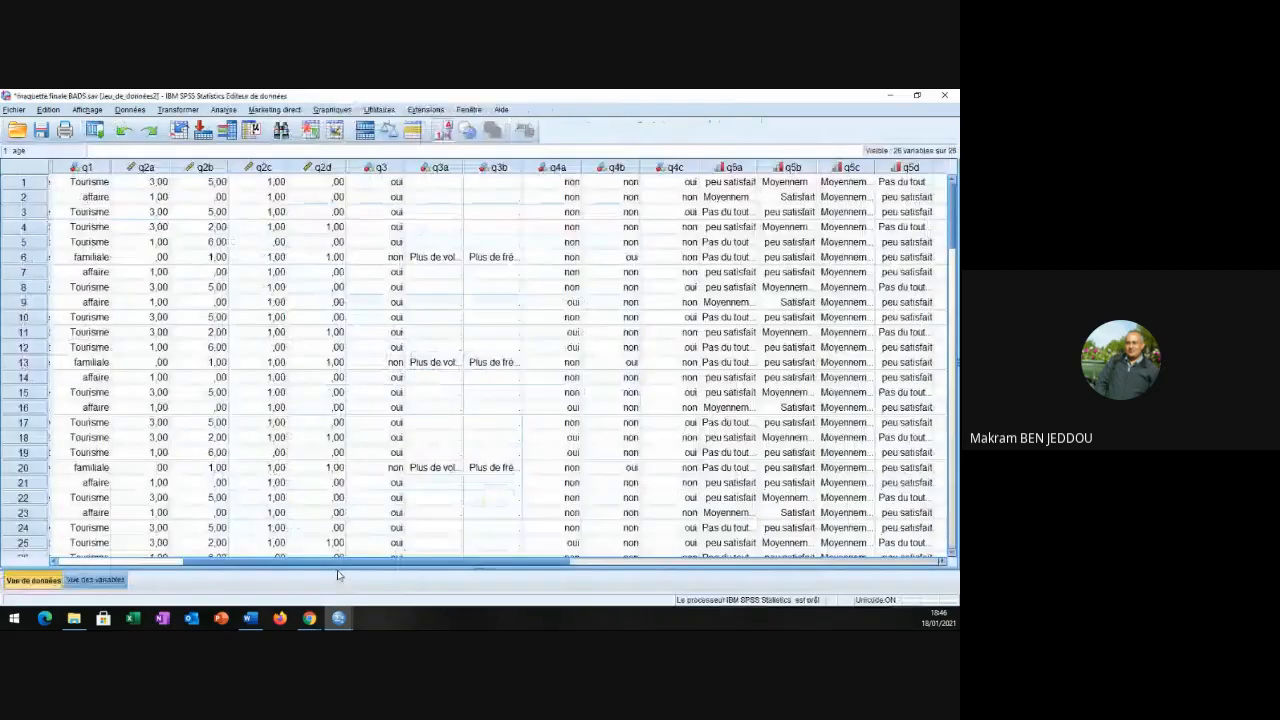
Check the new INTERNE and INTERNATIONAUX columns at the end of the maquette finale data.
drag(338, 575, 702, 575)
click(376, 168)
click(447, 168)
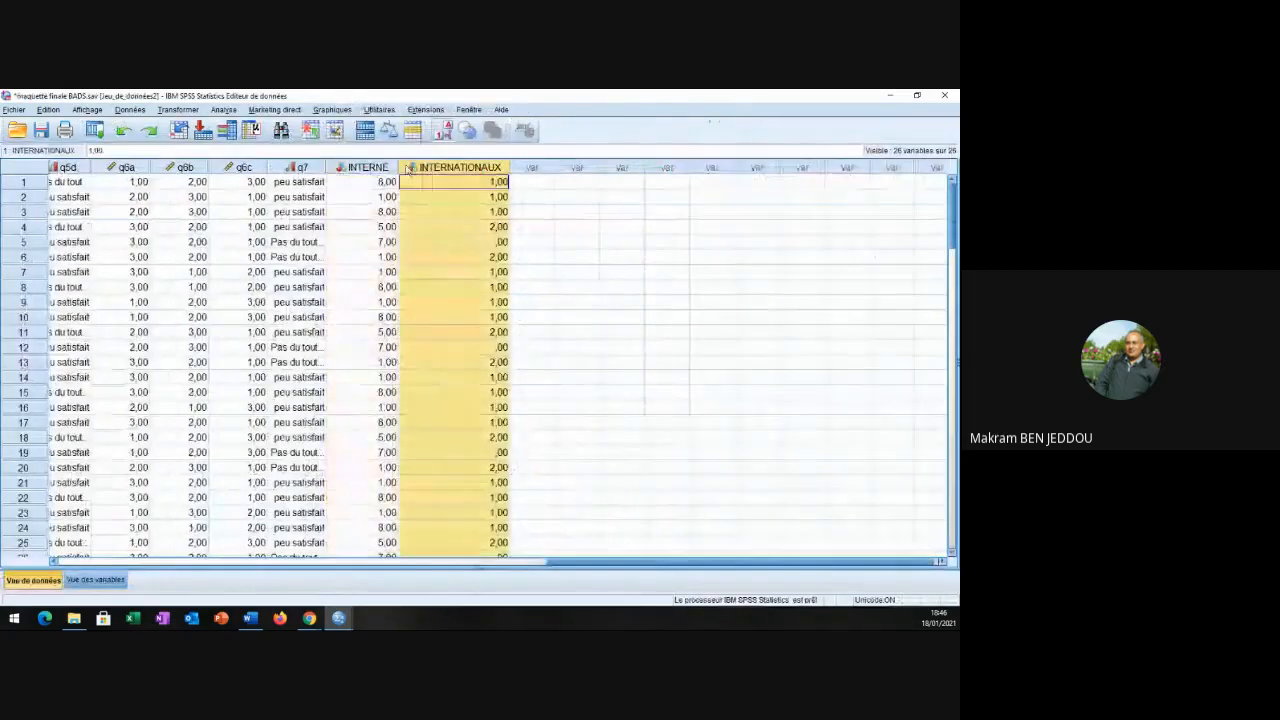
click(380, 168)
click(440, 168)
click(385, 168)
click(432, 168)
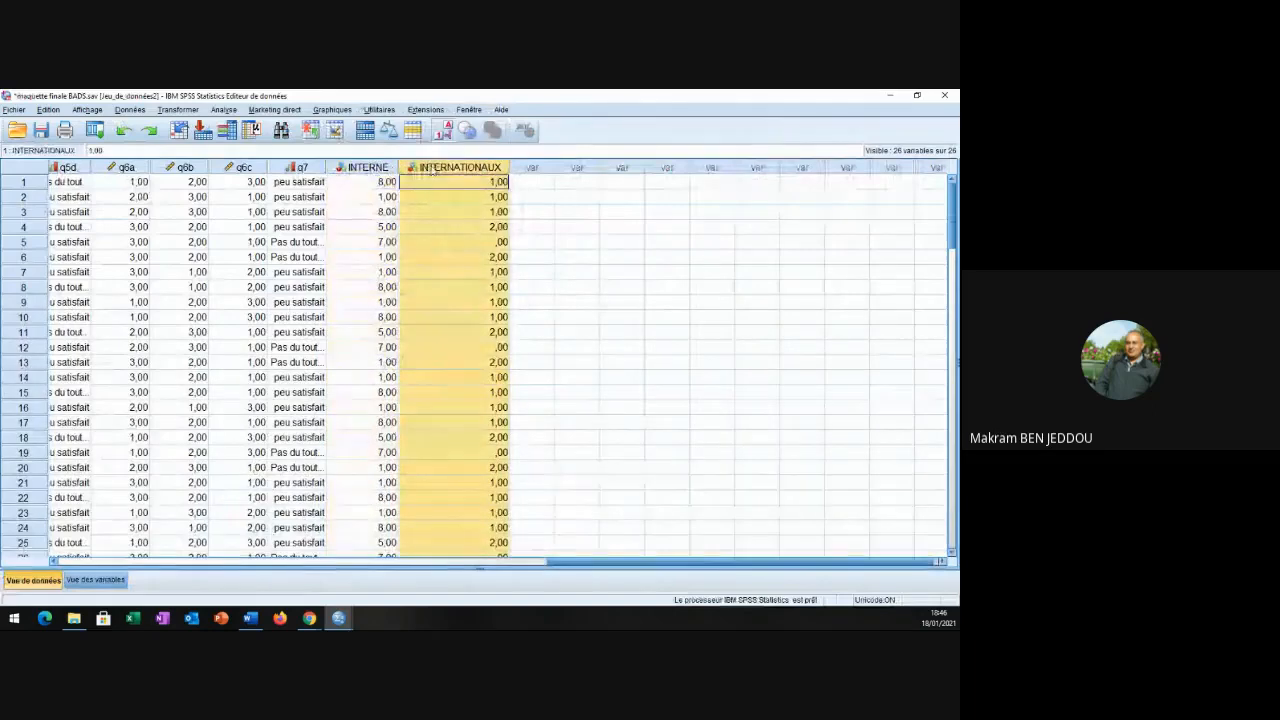
Switch to the TP estimation document in Word and highlight question 4 on domestic flights.
click(251, 619)
click(409, 442)
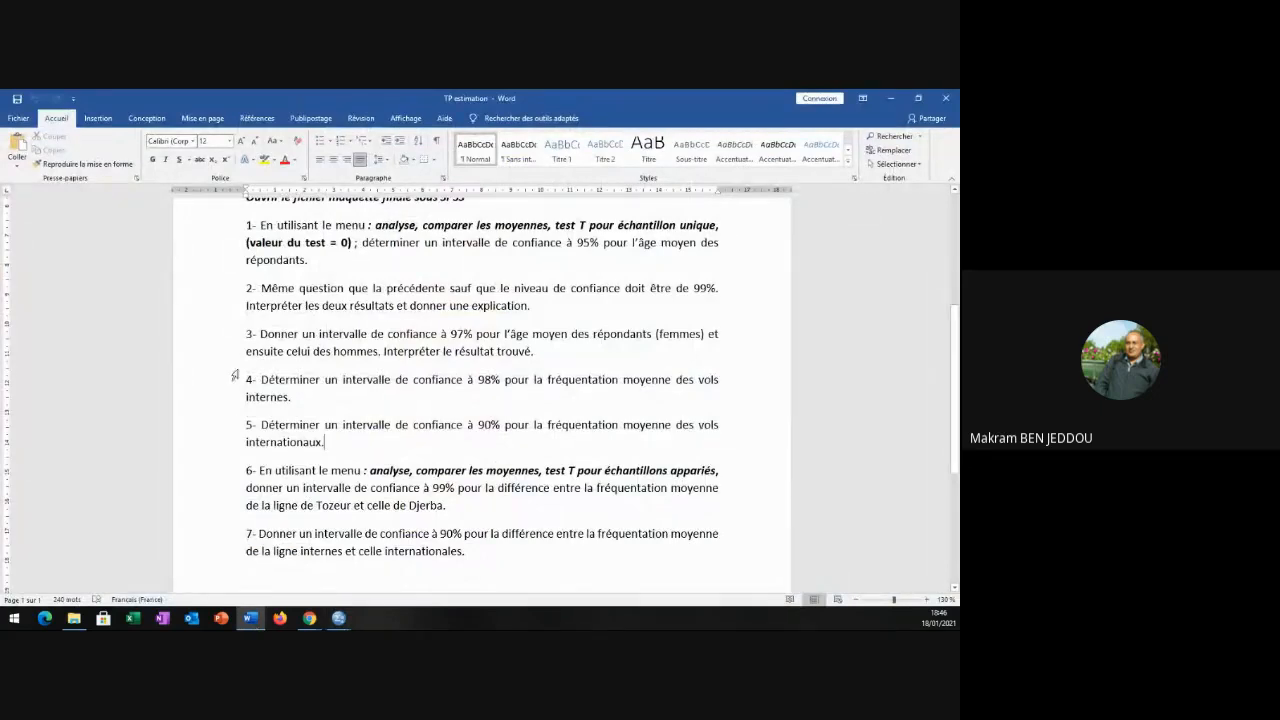
drag(246, 380, 356, 405)
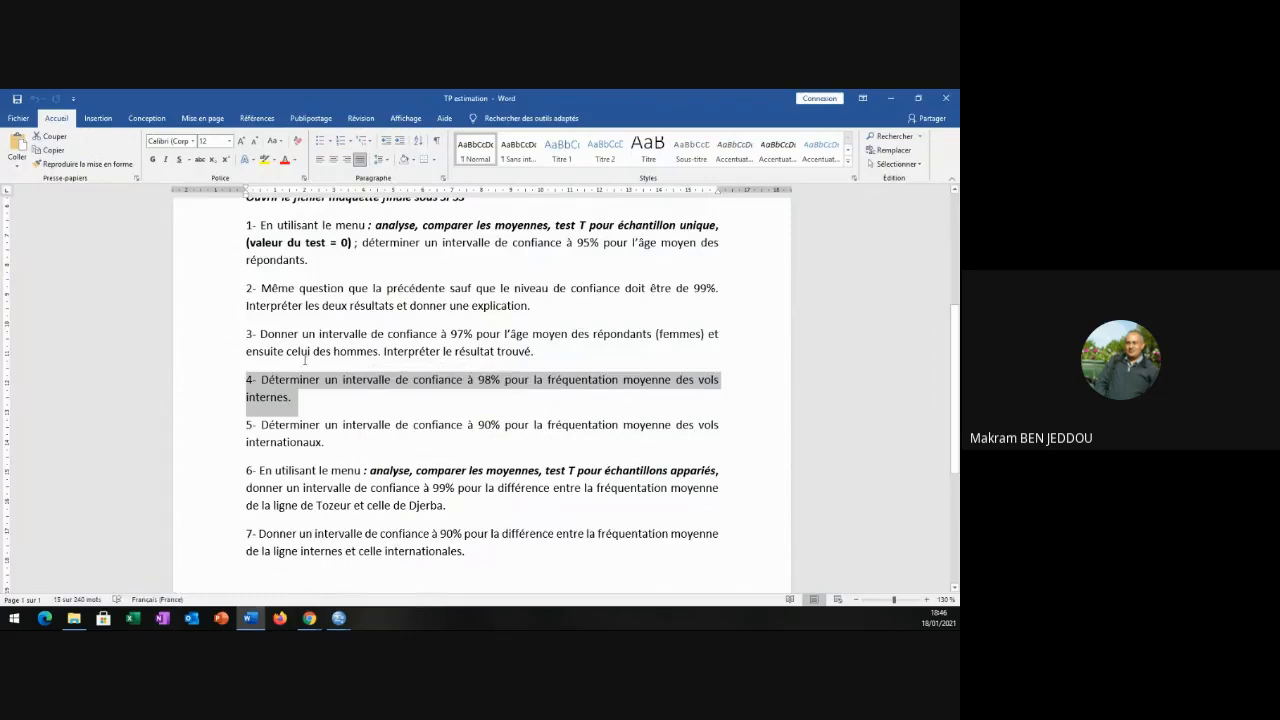
Return to the maquette finale data in SPSS and set up a reset one-sample T test with INTERNE as the test variable.
mouse_move(333, 625)
click(434, 578)
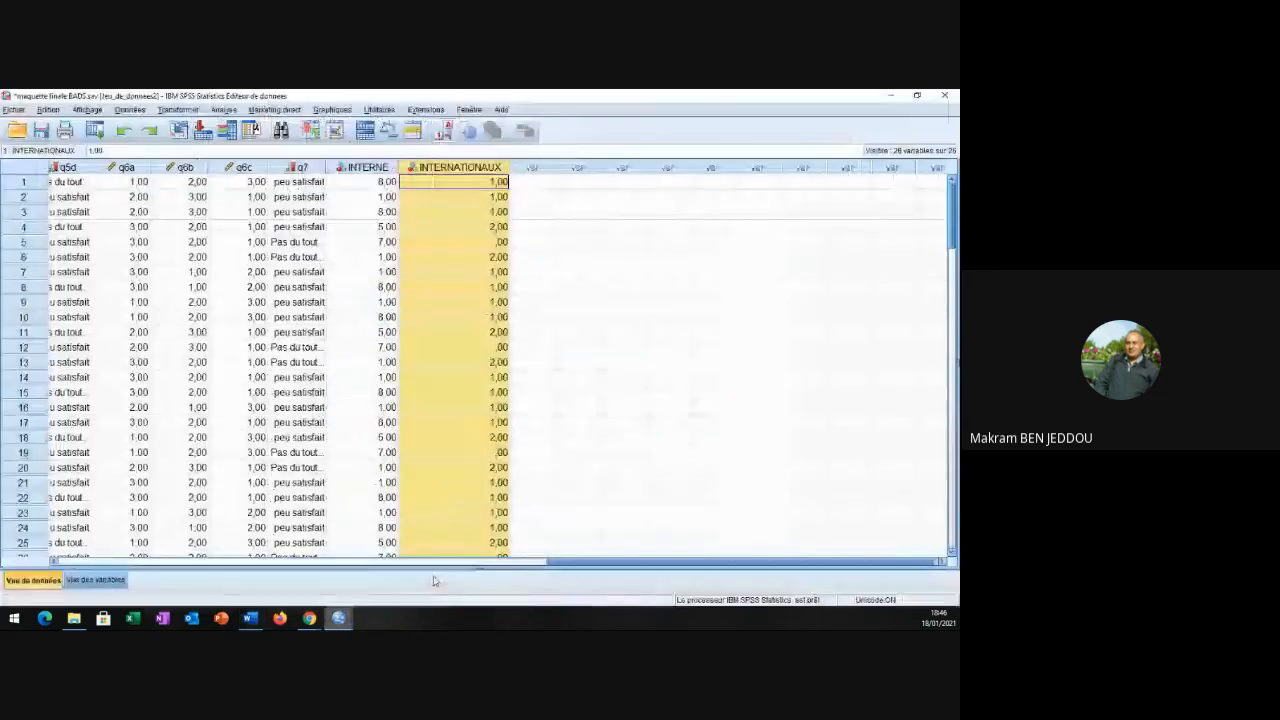
click(224, 110)
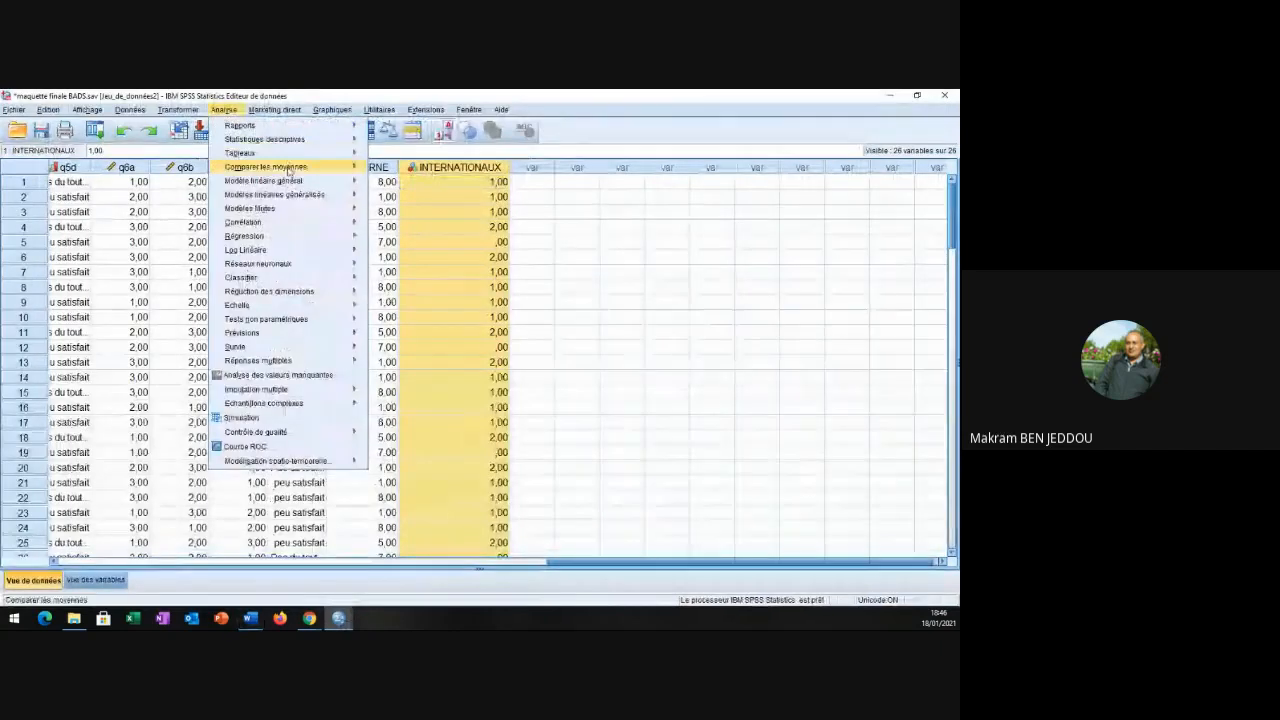
mouse_move(300, 166)
click(412, 186)
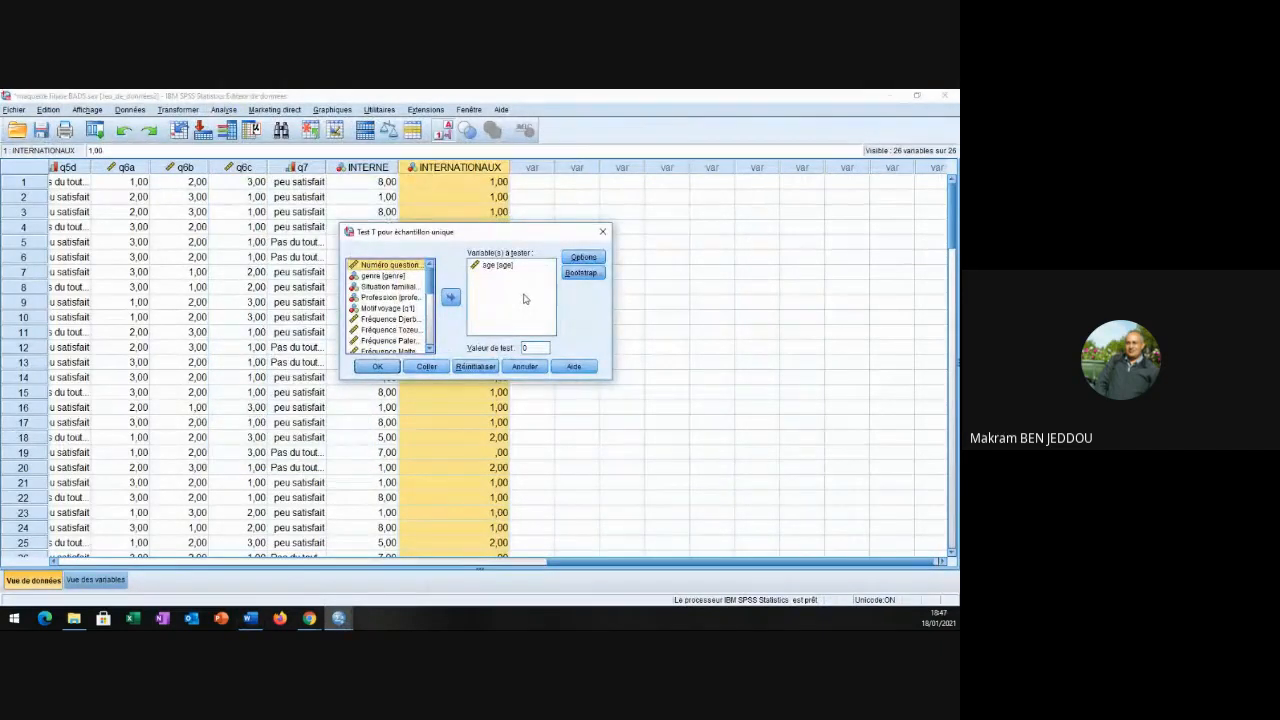
click(475, 366)
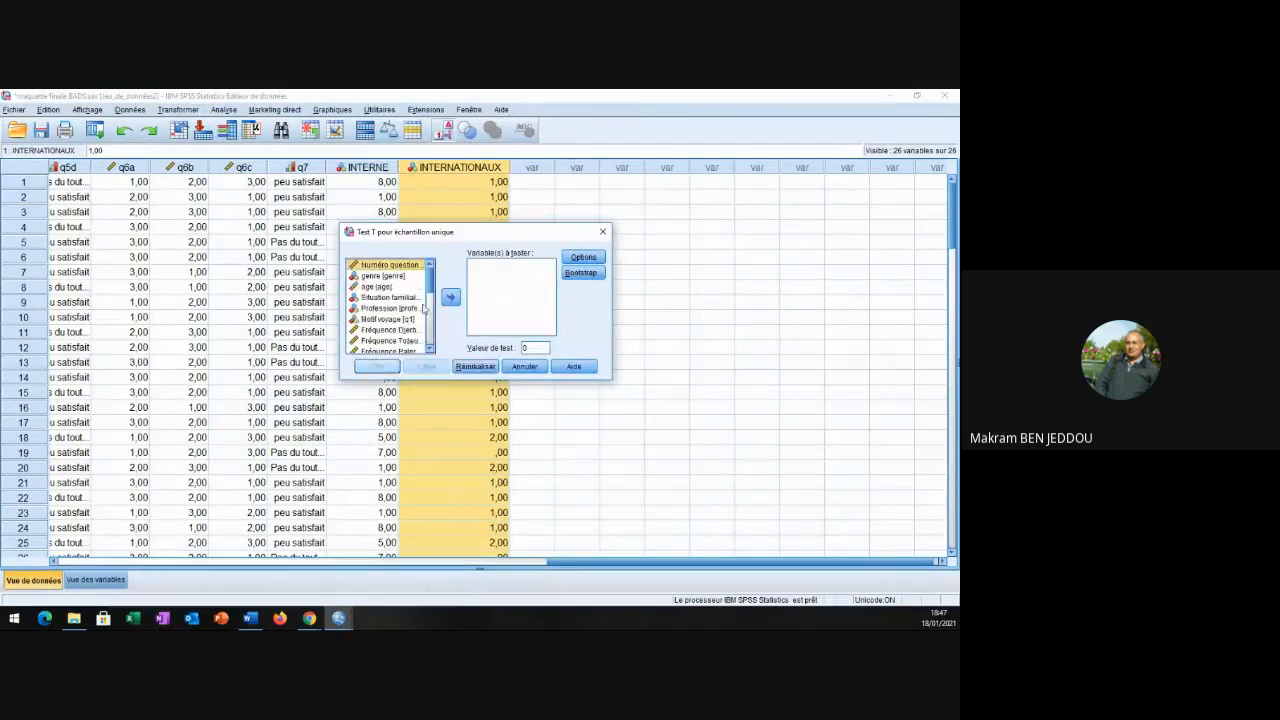
click(430, 349)
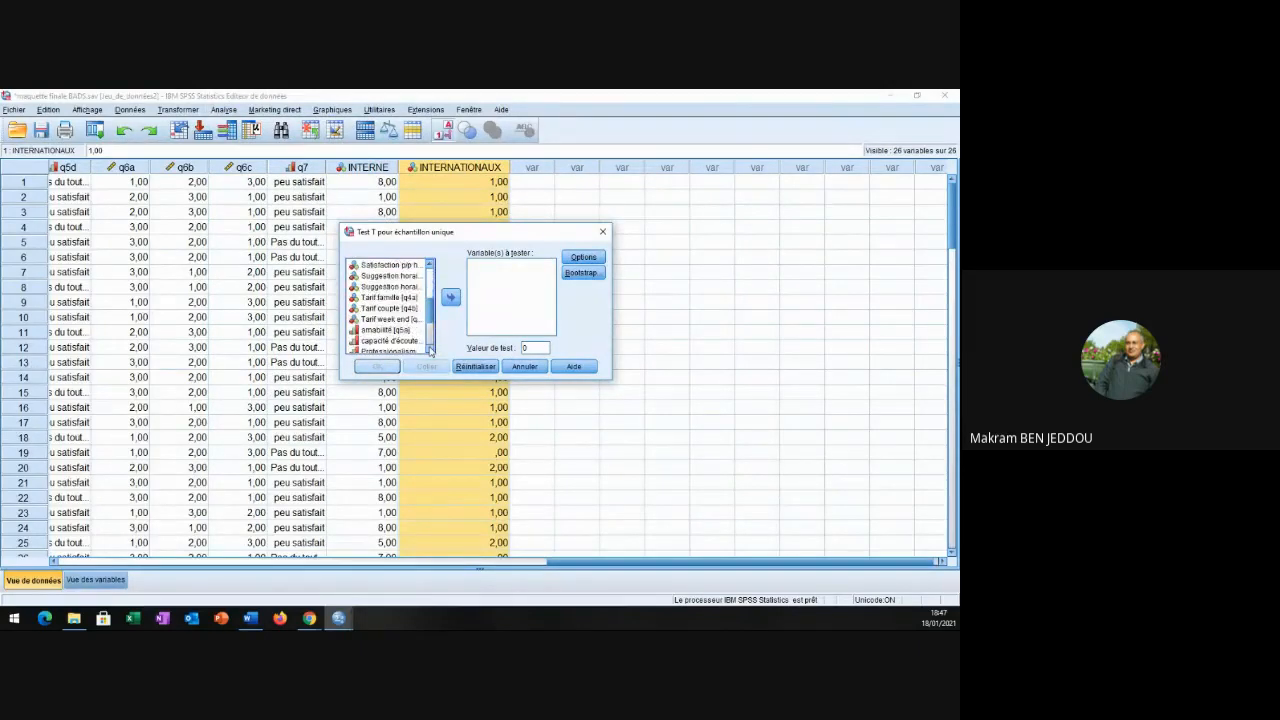
click(430, 349)
click(378, 337)
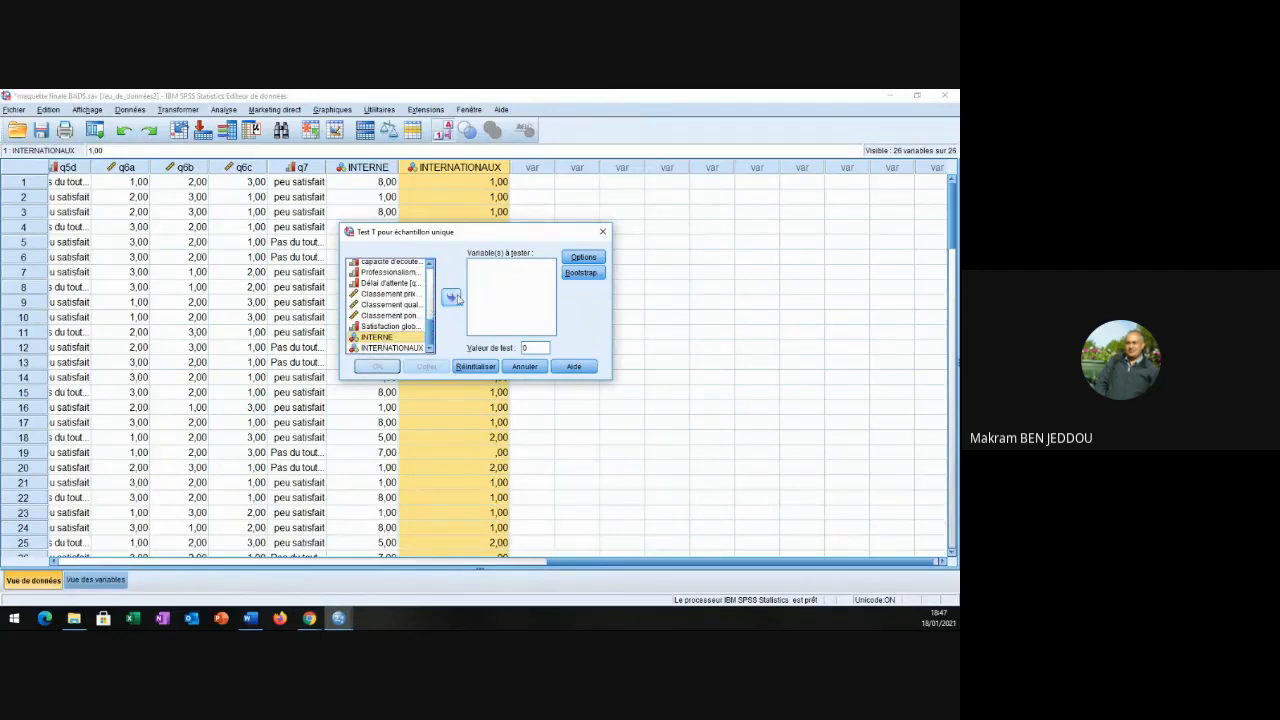
click(451, 297)
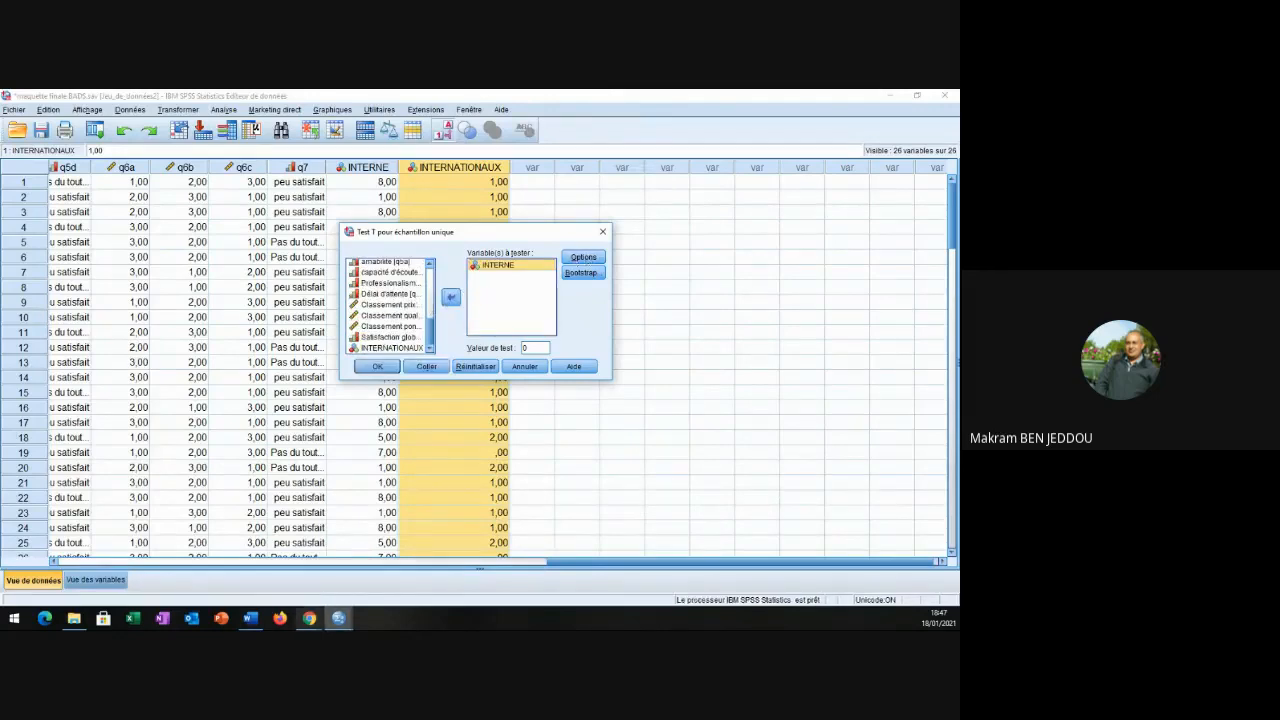
Run the INTERNE one-sample T test with a 98% confidence interval and select its test table in the output.
click(252, 619)
click(252, 619)
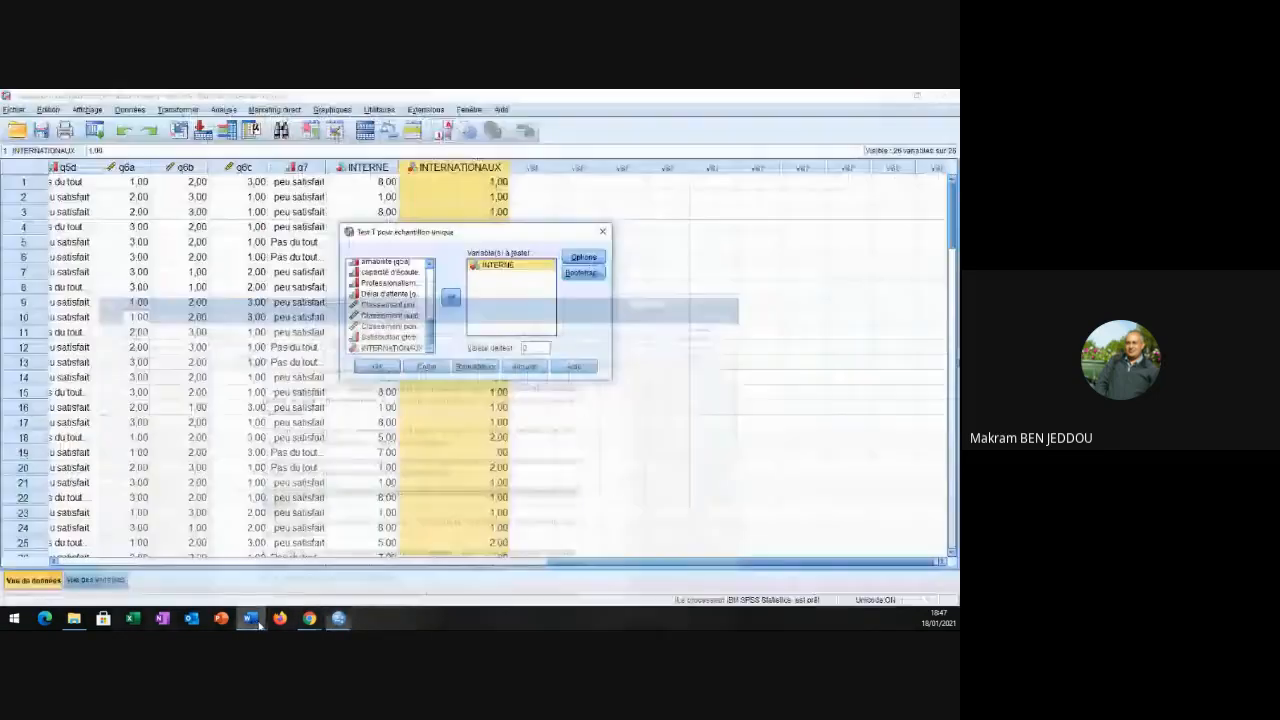
click(583, 257)
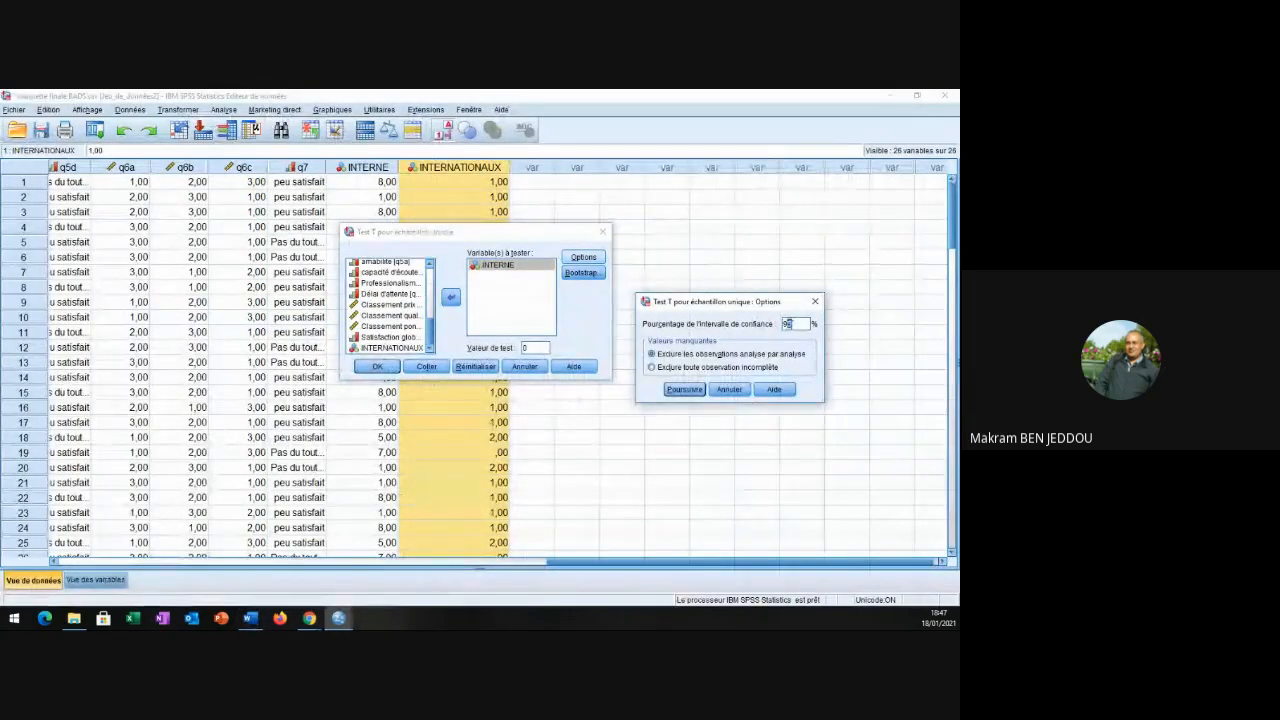
text(99)
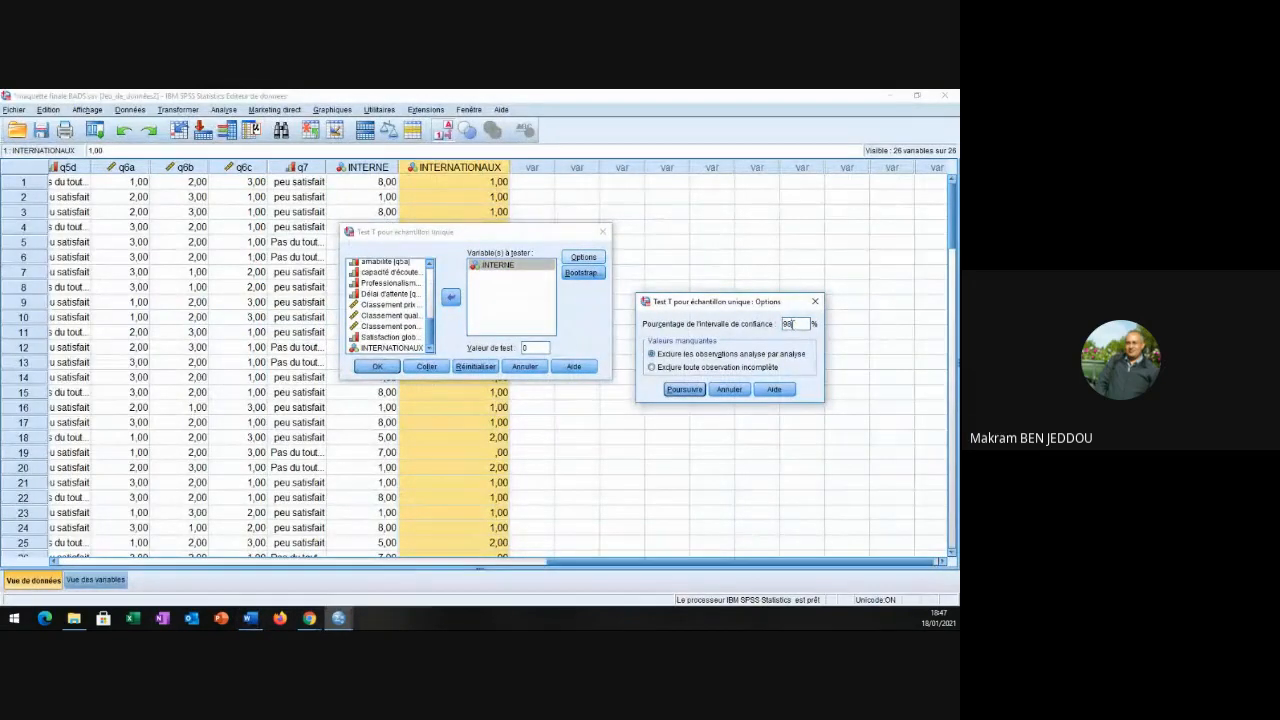
click(686, 390)
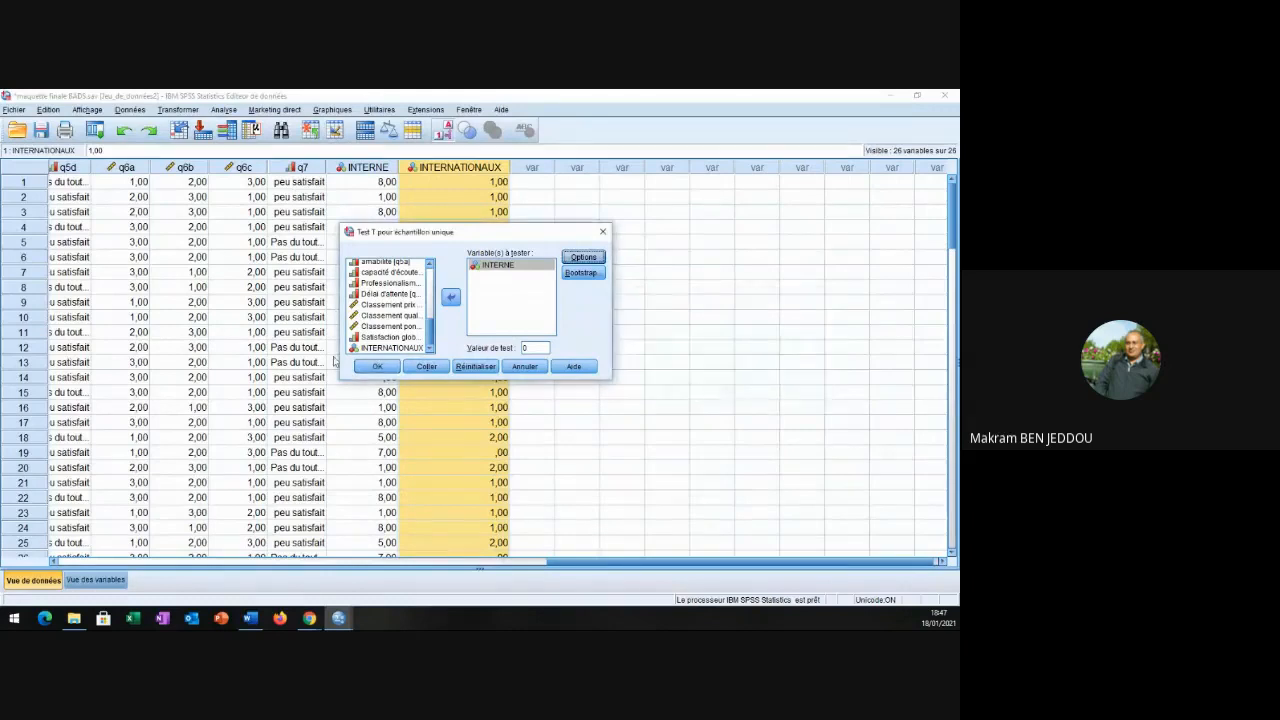
click(377, 366)
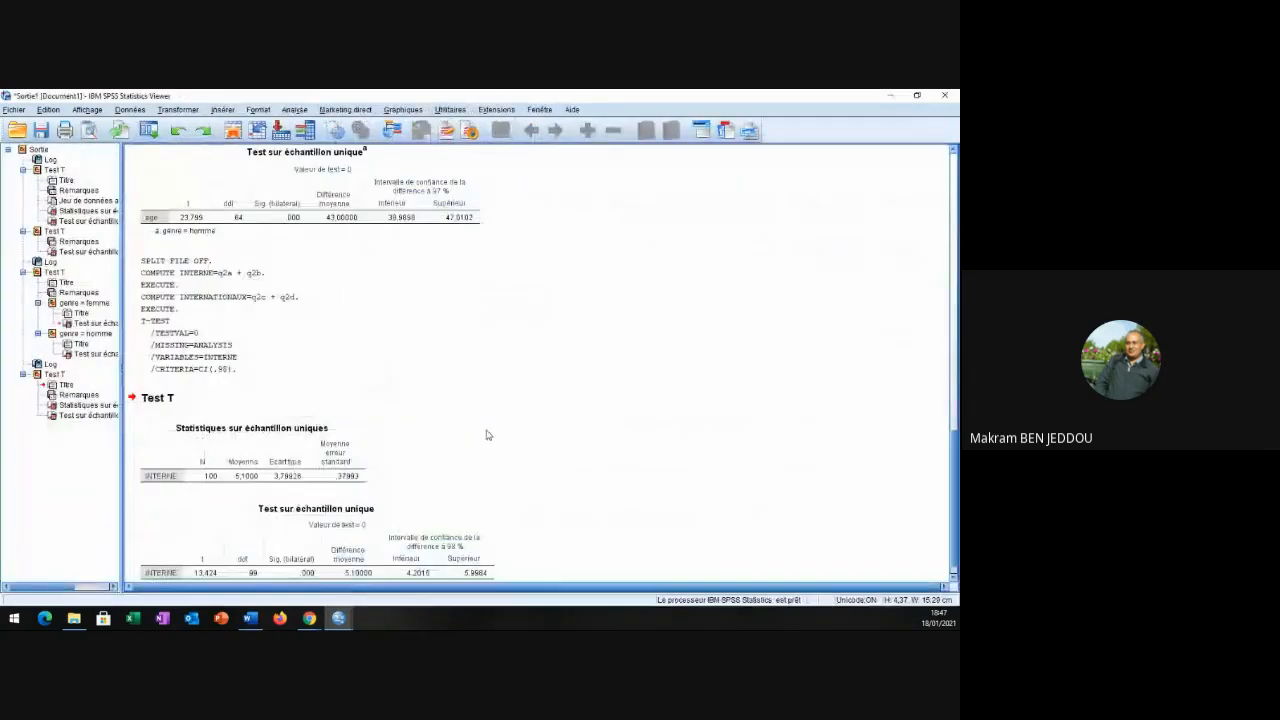
click(370, 545)
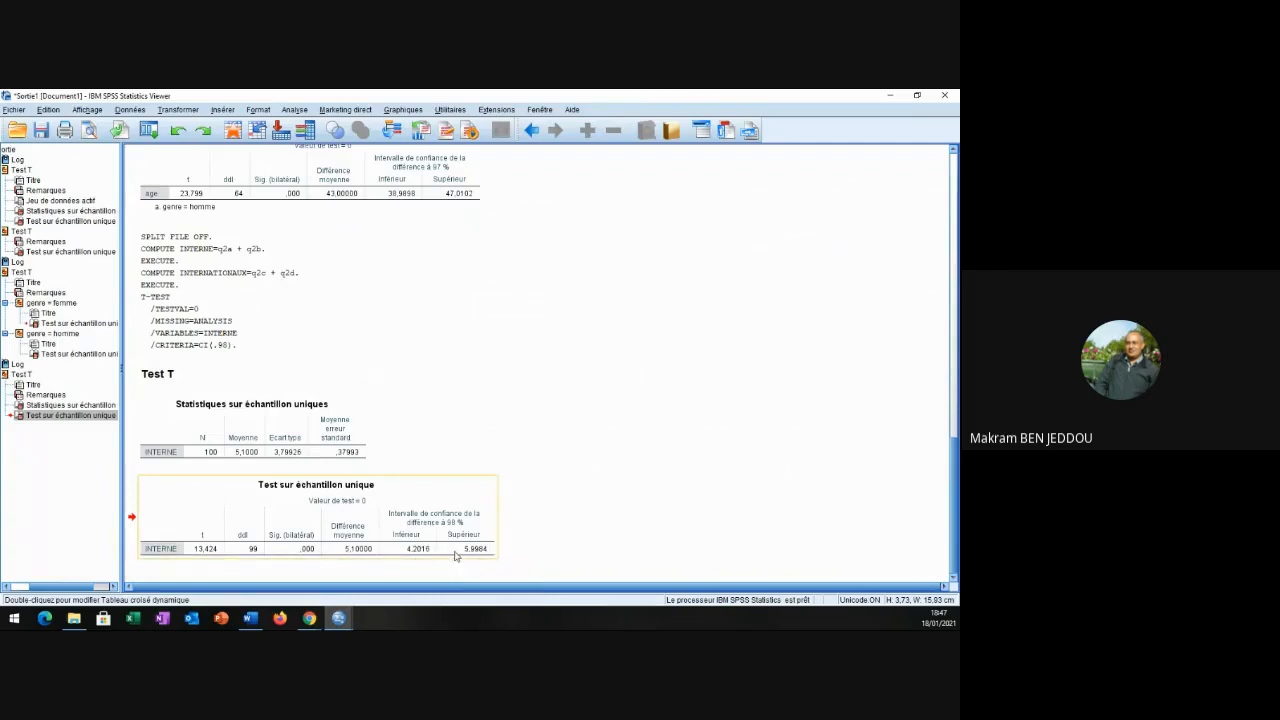
Bring up the maquette finale data, then switch to the Word document and highlight the 90% level in question 5.
click(340, 620)
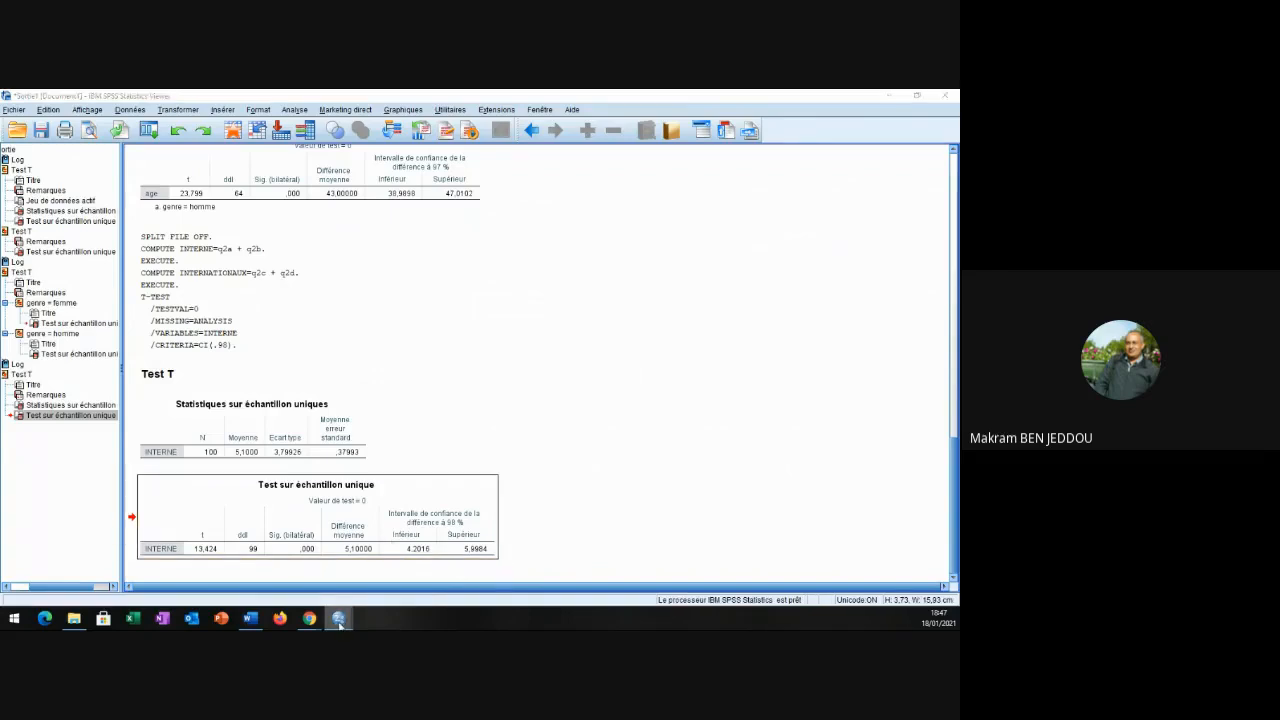
click(468, 565)
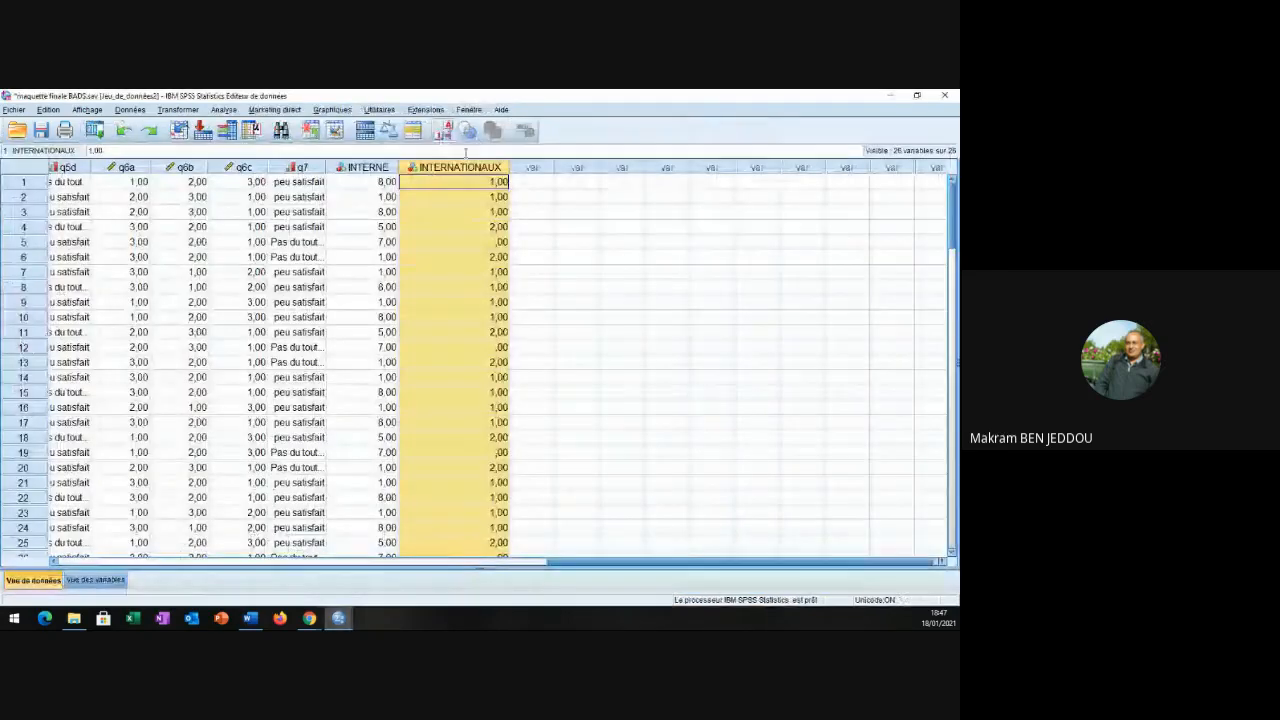
click(251, 619)
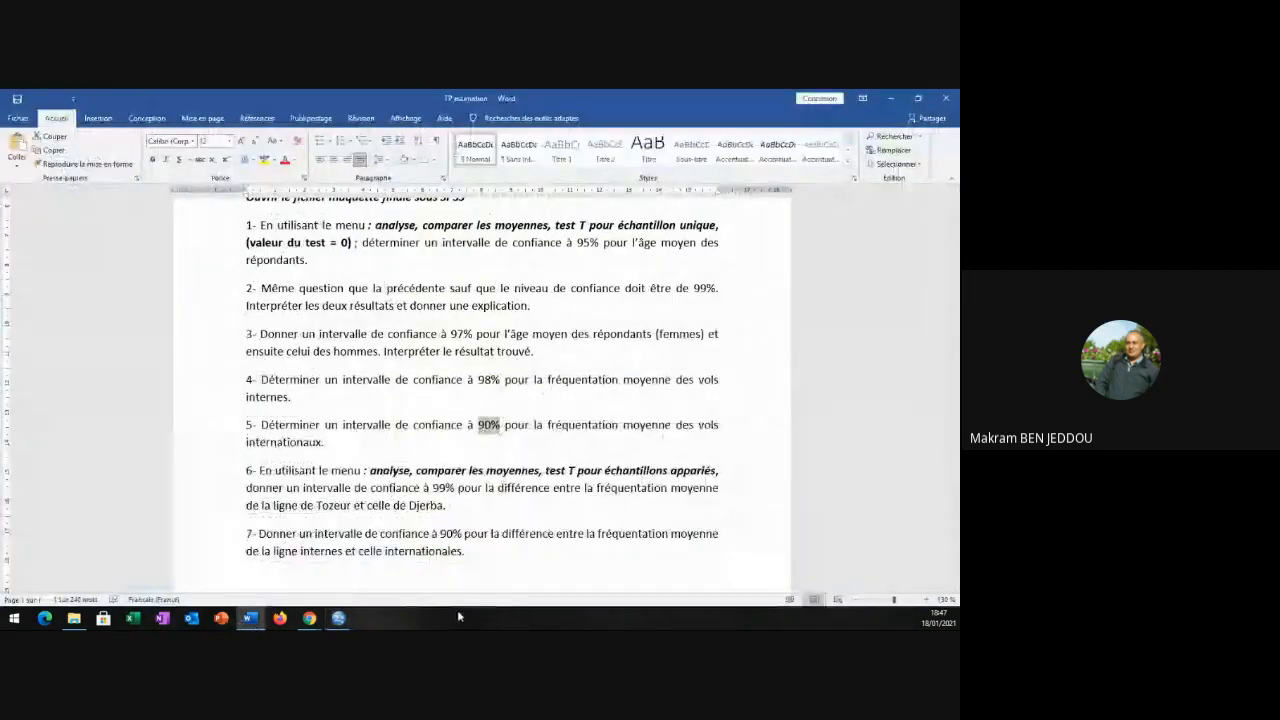
Return to the maquette finale data in SPSS and reset the one-sample T test with INTERNATIONAUX as the only test variable.
click(340, 619)
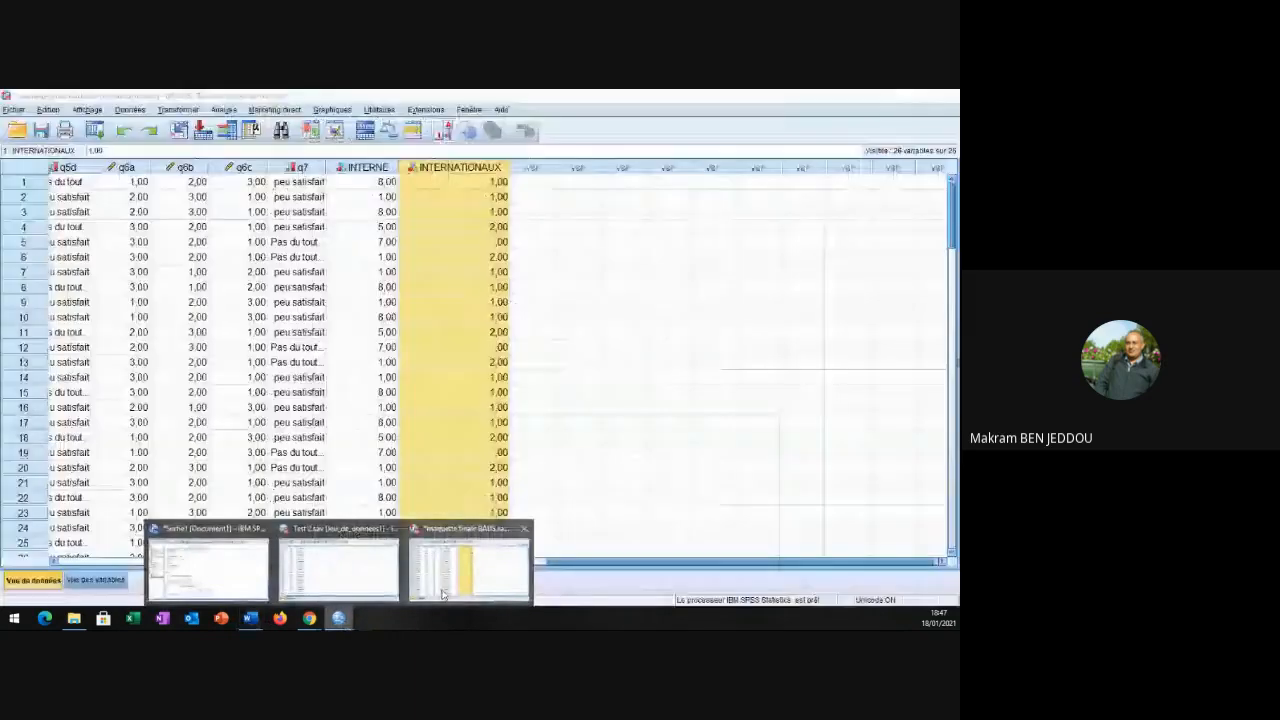
click(442, 594)
click(224, 109)
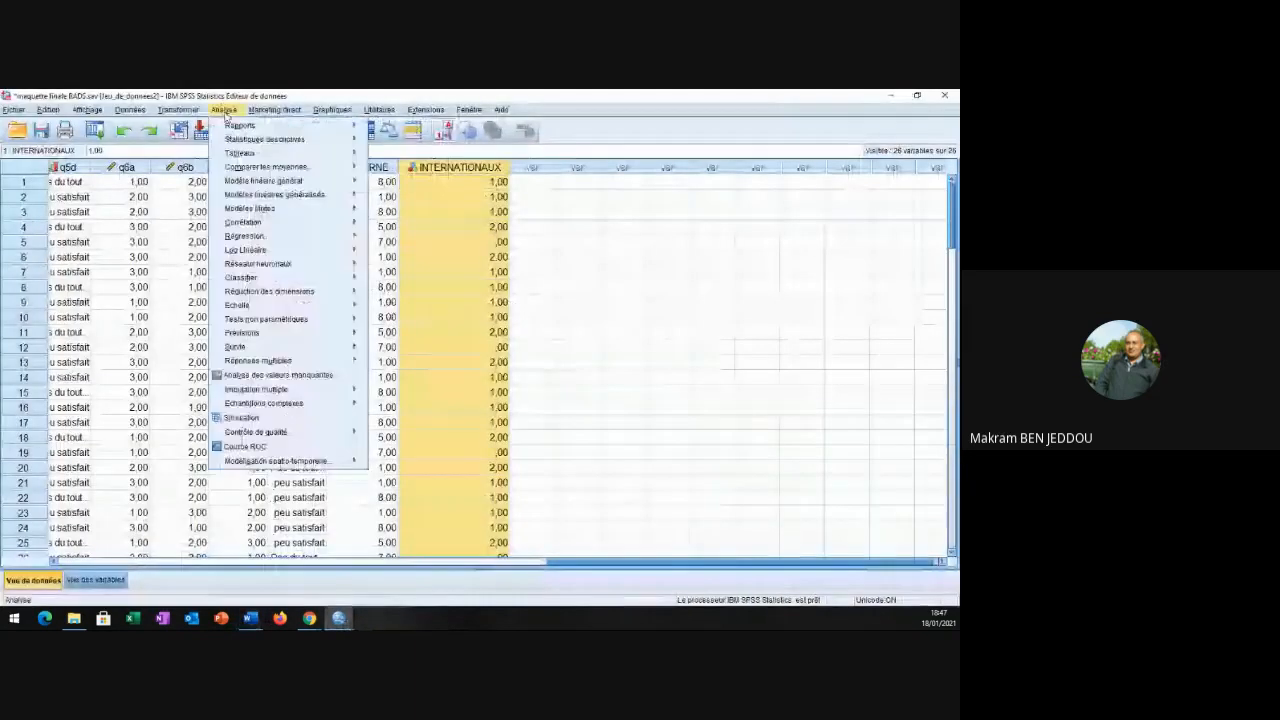
mouse_move(278, 172)
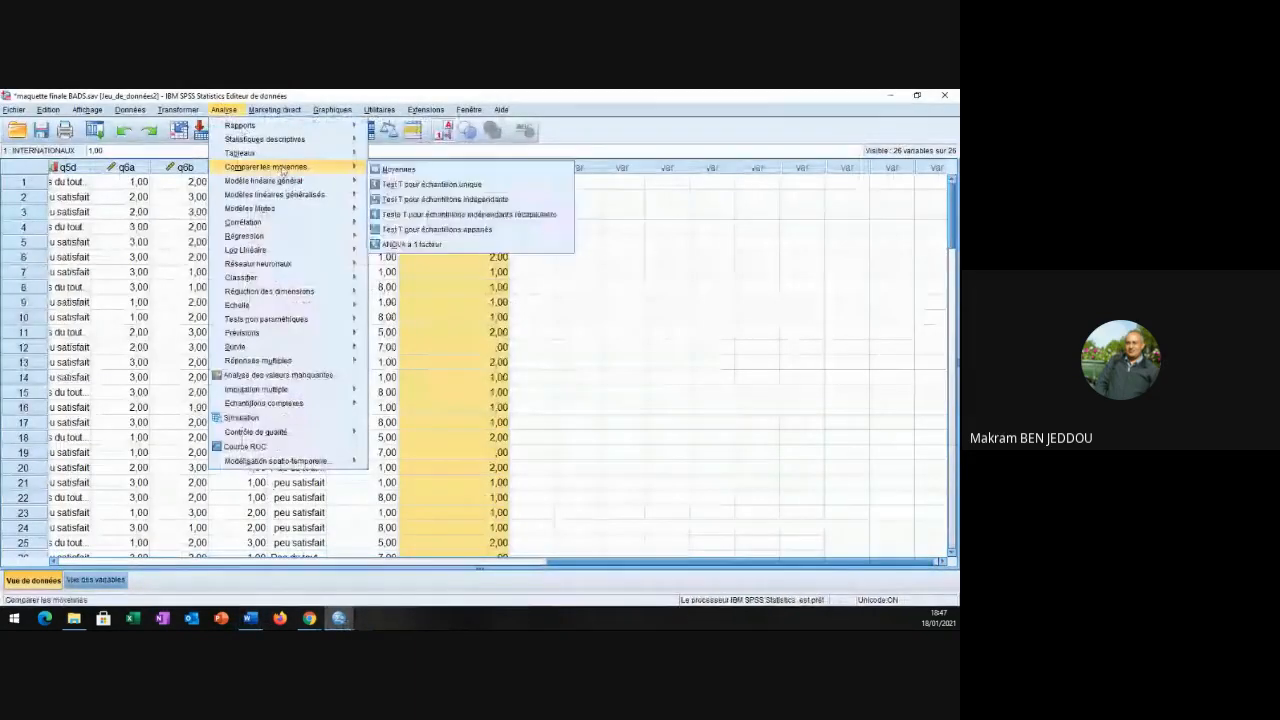
click(420, 183)
click(476, 366)
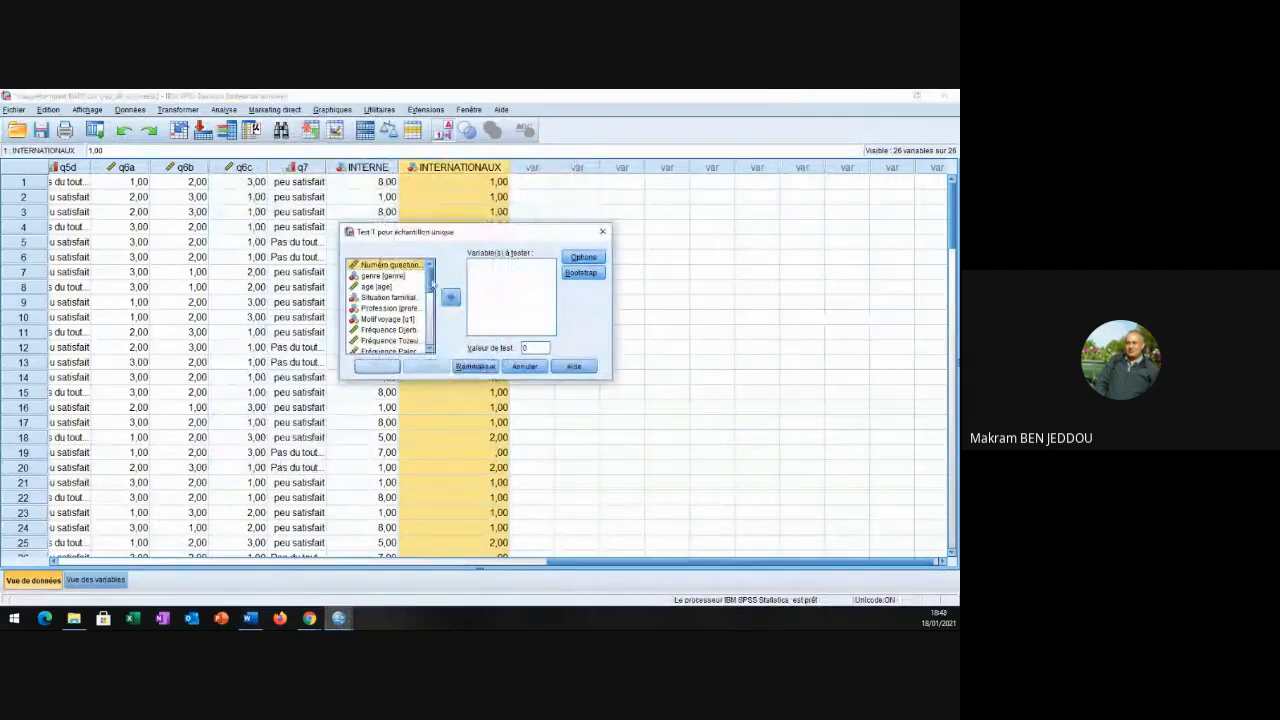
drag(431, 284, 435, 353)
click(390, 347)
click(451, 297)
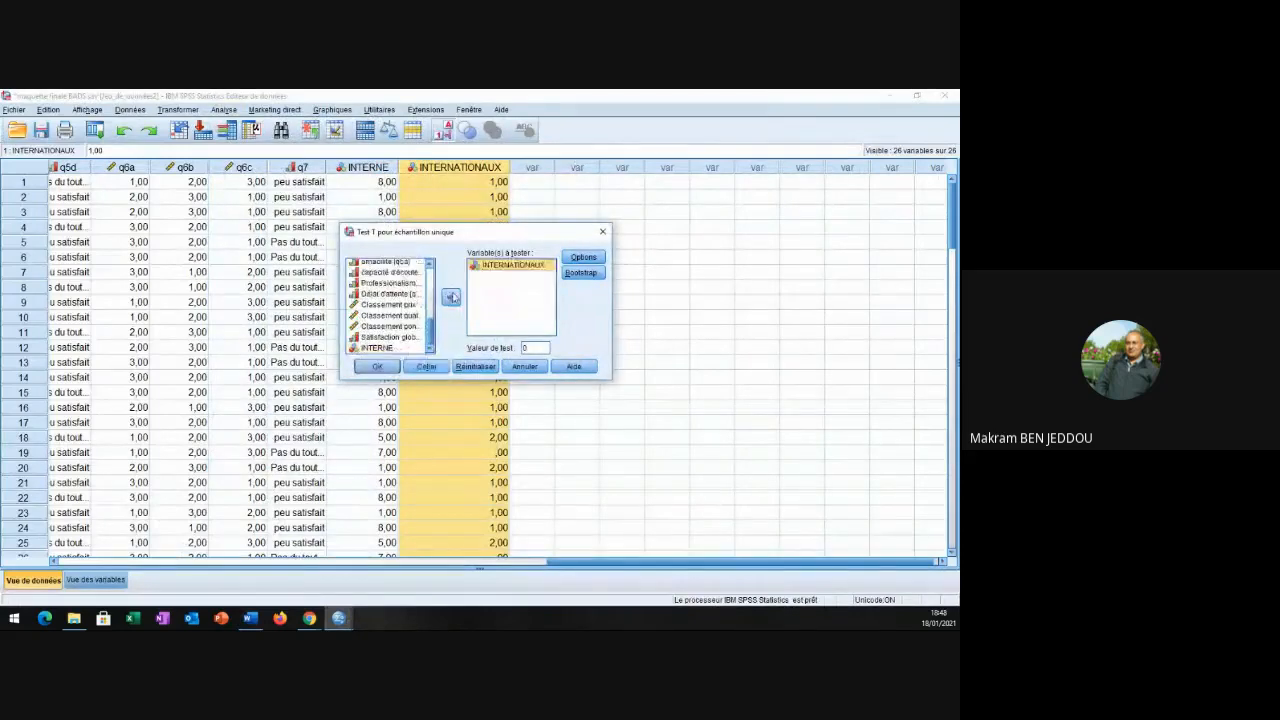
Run the INTERNATIONAUX one-sample T test with a 90% confidence interval and select its test table in the output.
click(586, 258)
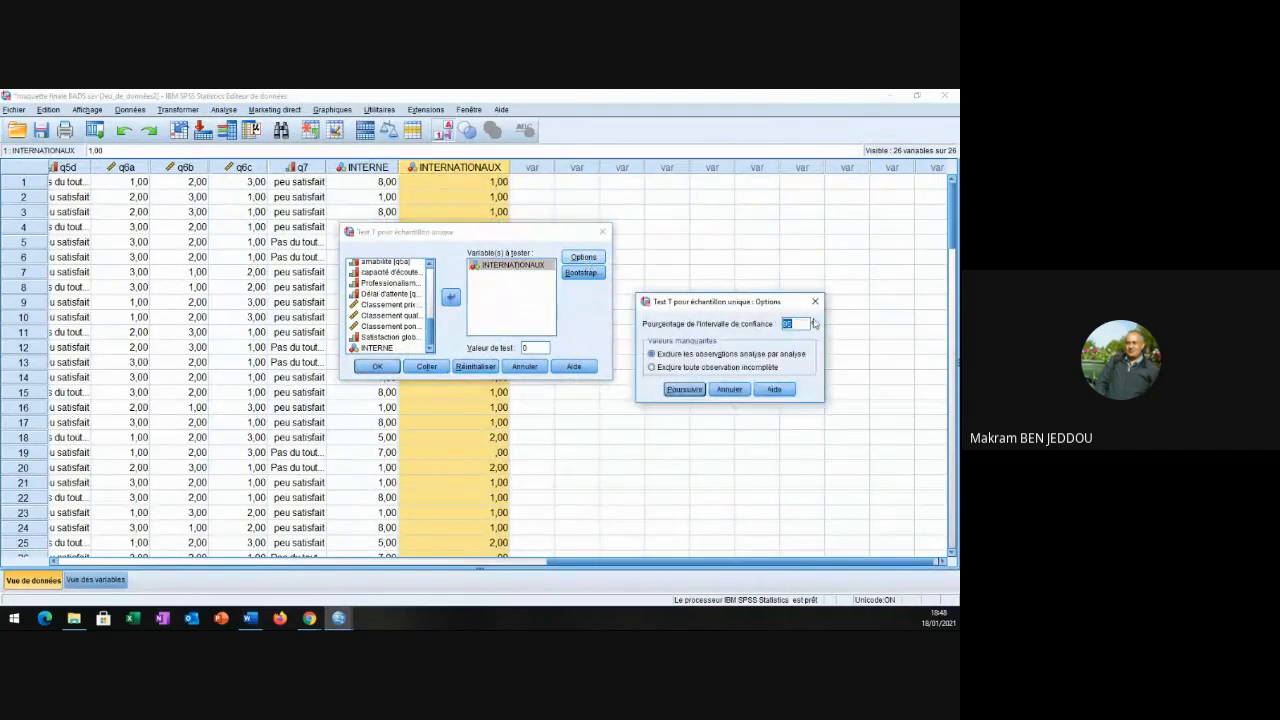
text(90)
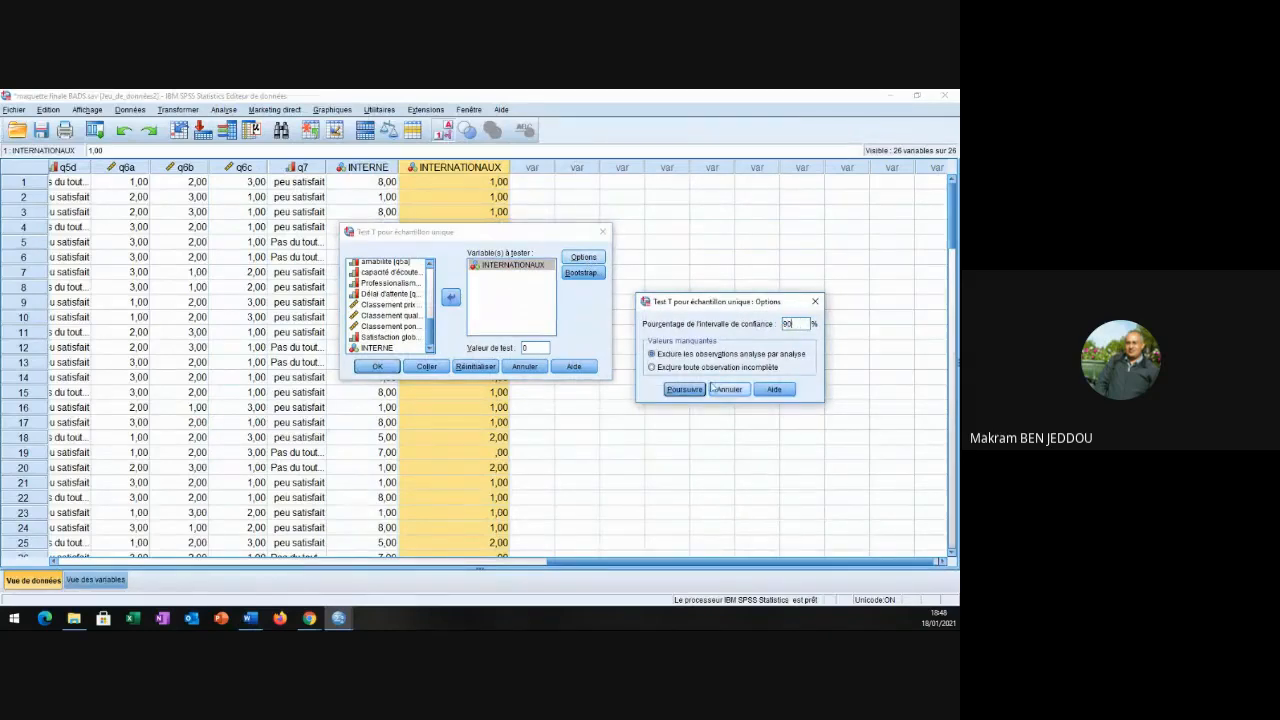
click(686, 390)
click(378, 367)
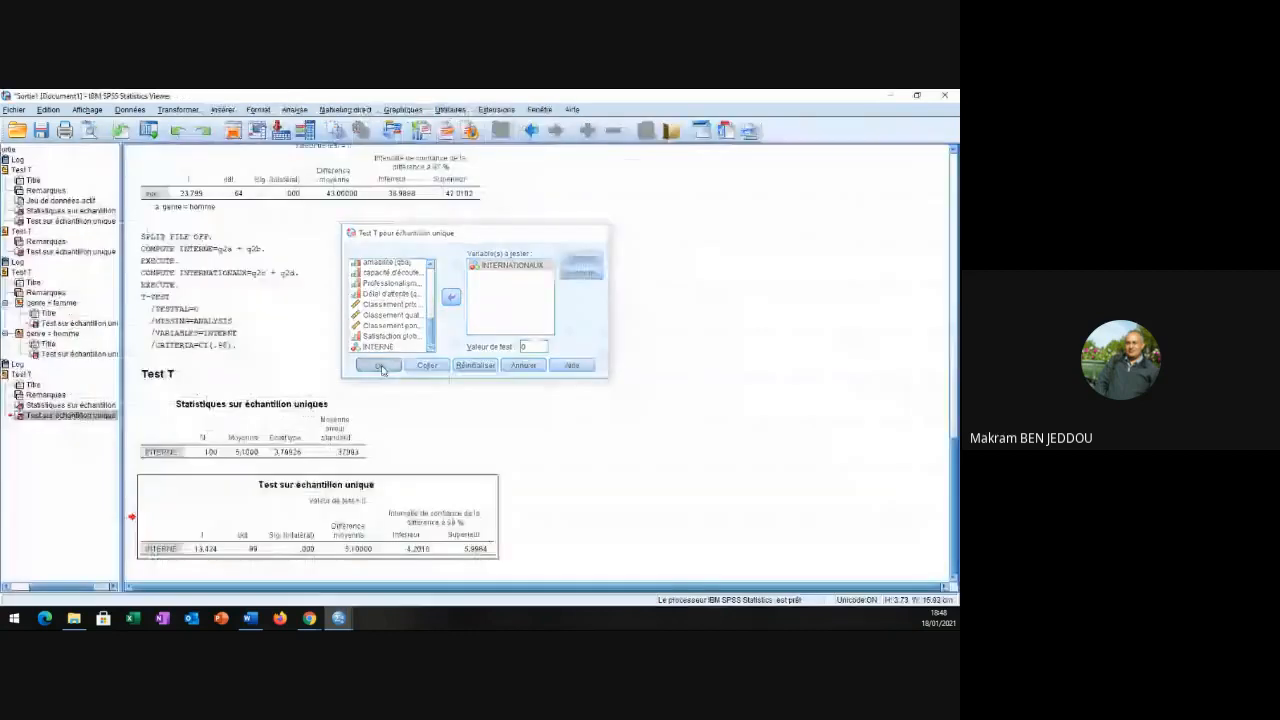
click(424, 545)
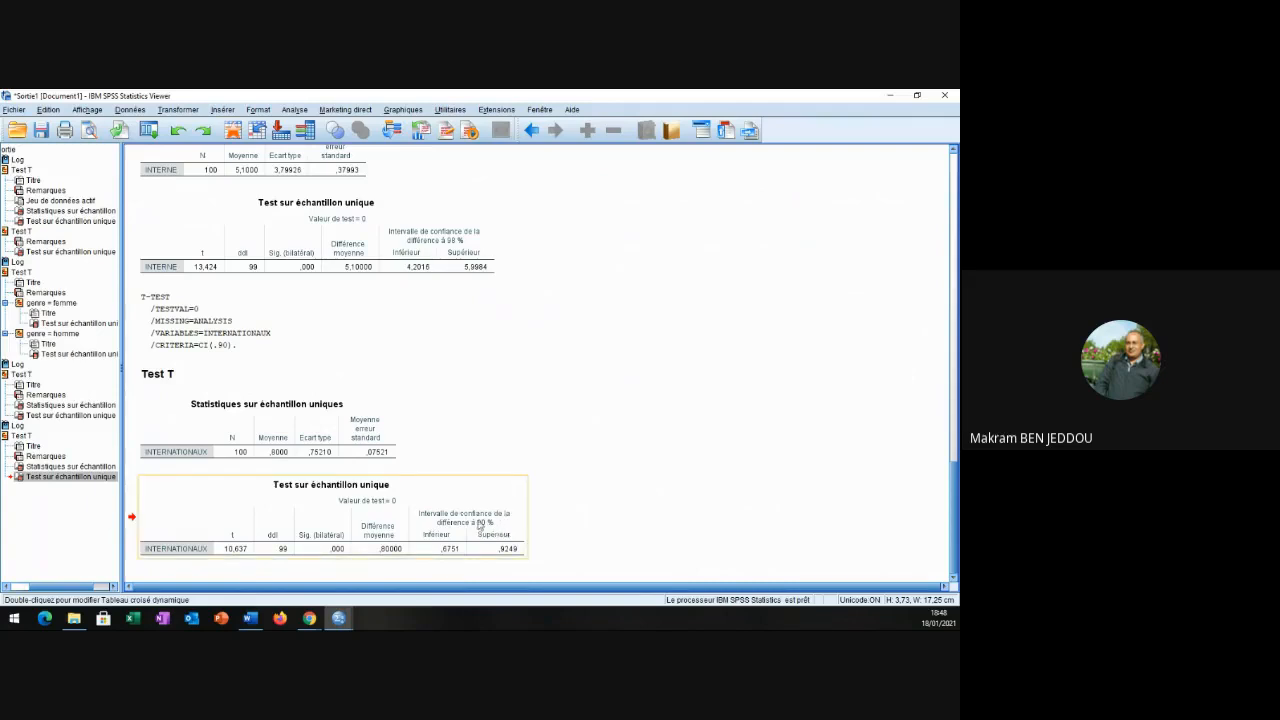
Switch to the Word document and highlight question 6 on the paired-samples T test for Tozeur and Djerba.
click(346, 624)
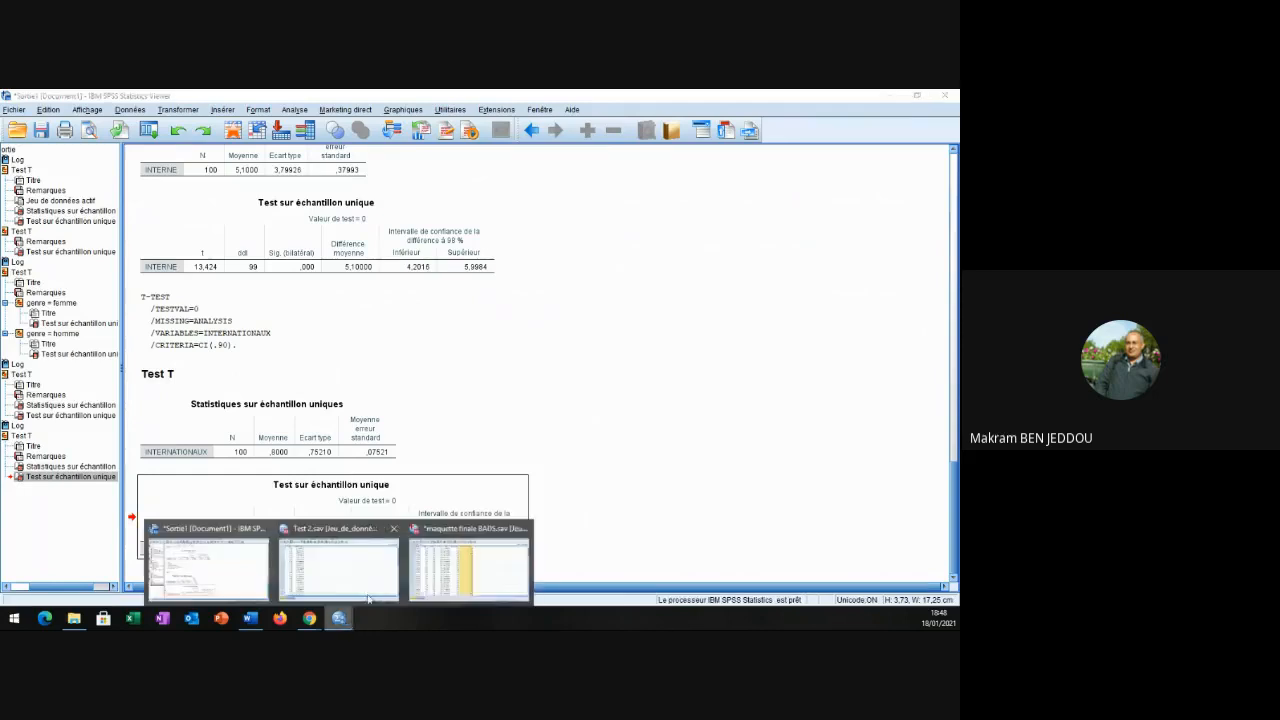
click(252, 620)
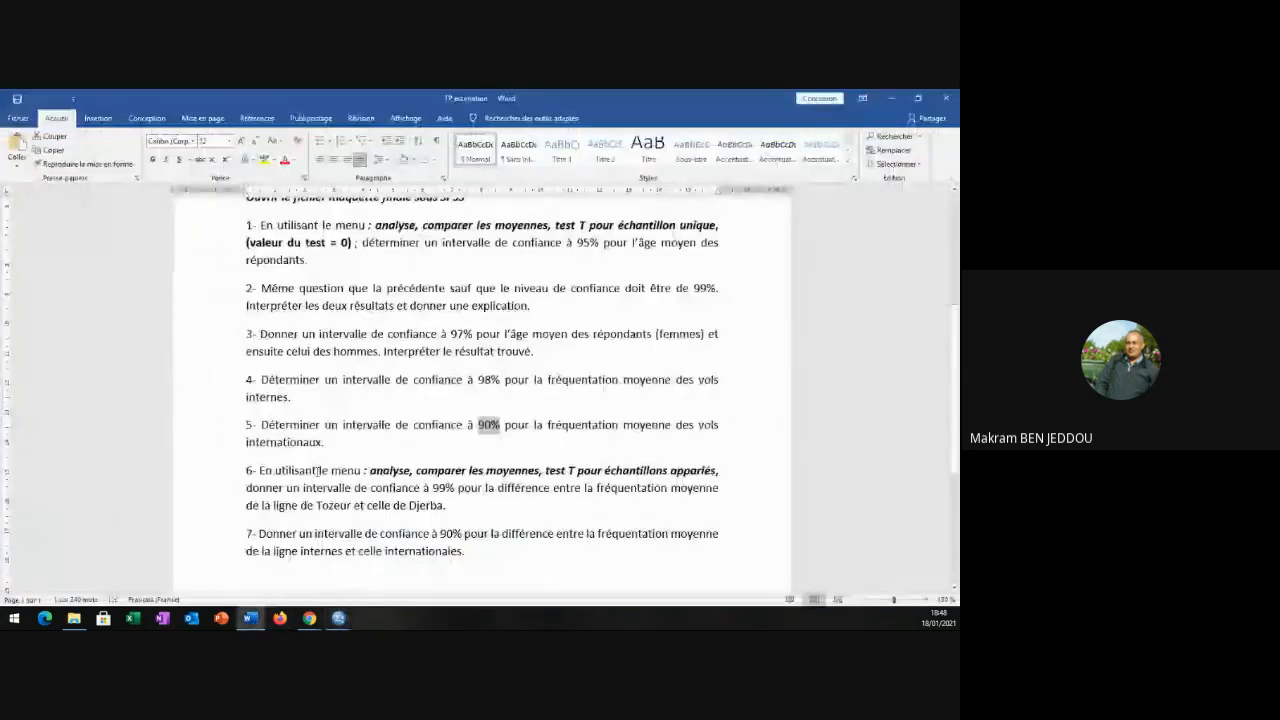
scroll(227, 327, down, 5)
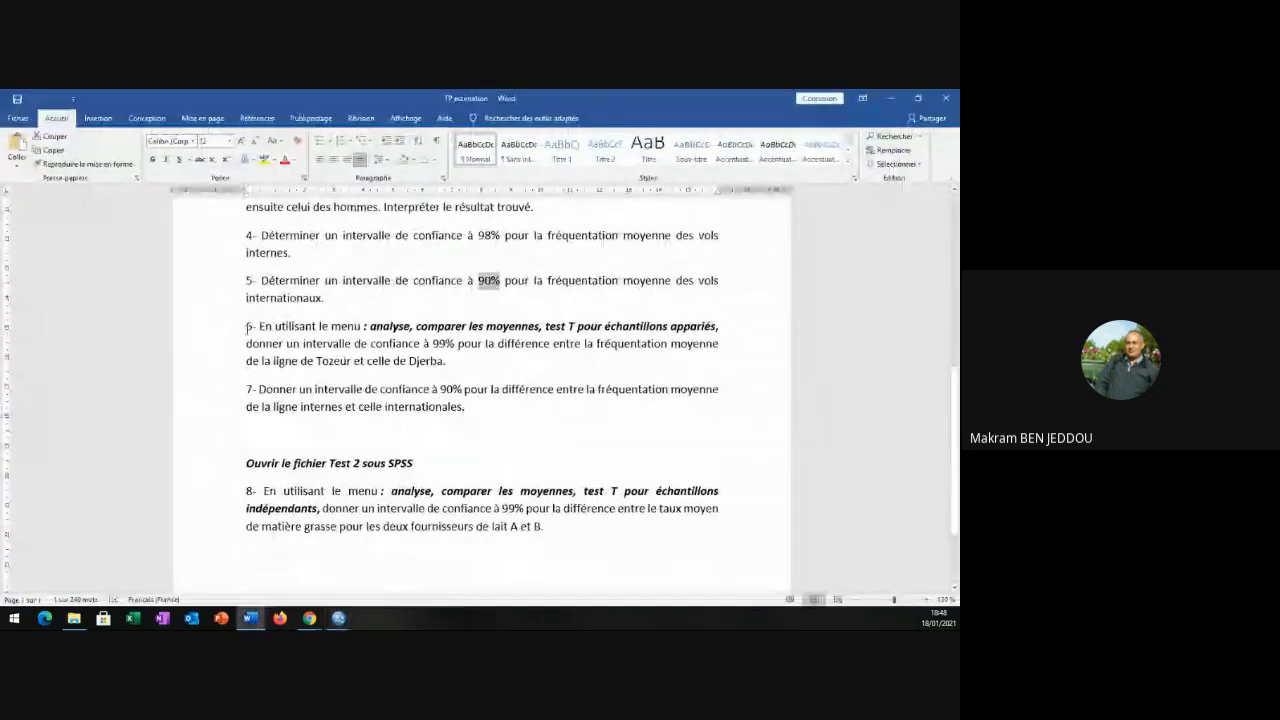
drag(246, 326, 457, 359)
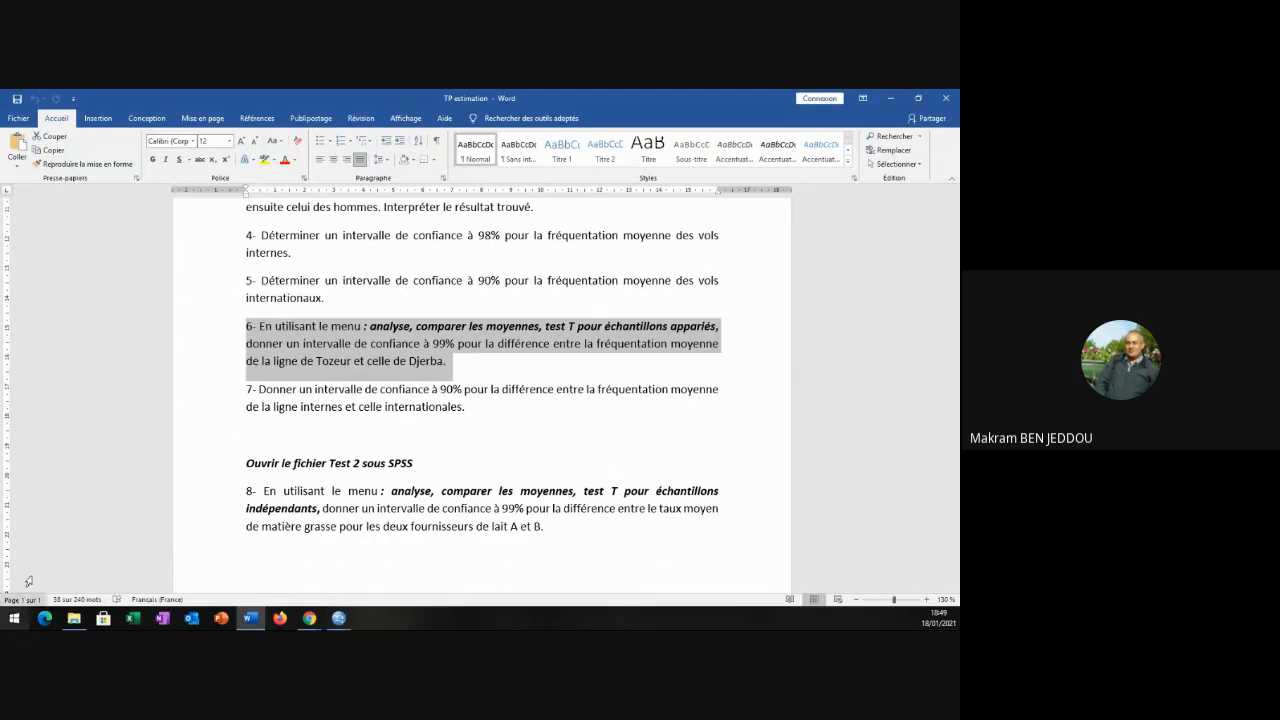
Return to the maquette finale data in SPSS and identify the q2a and q2b frequency columns, checking against question 6 in Word.
click(340, 618)
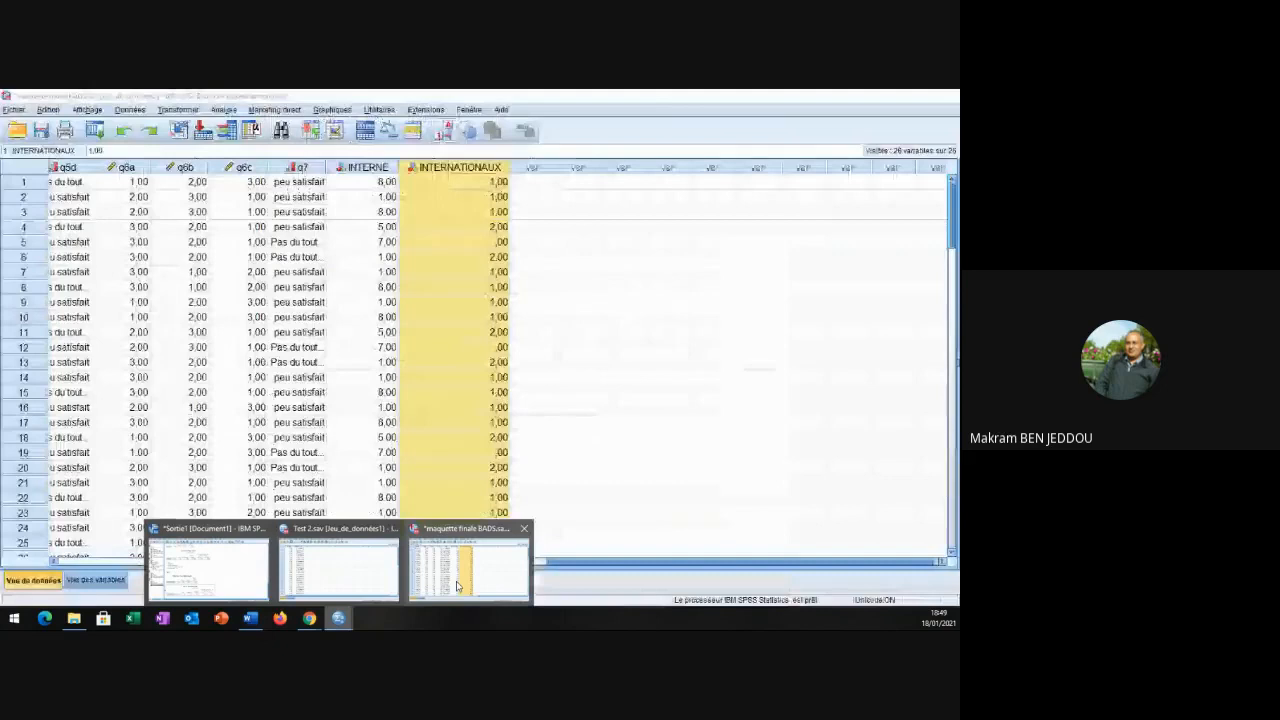
click(457, 585)
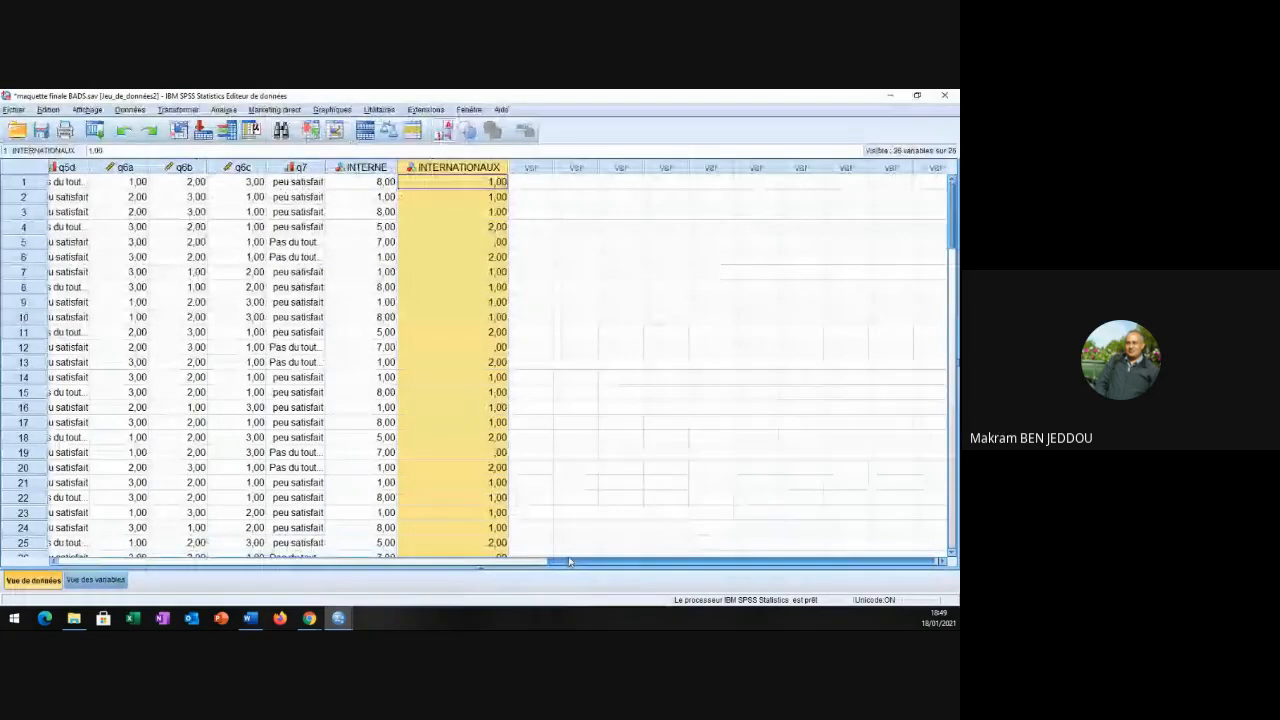
drag(569, 561, 40, 570)
click(305, 167)
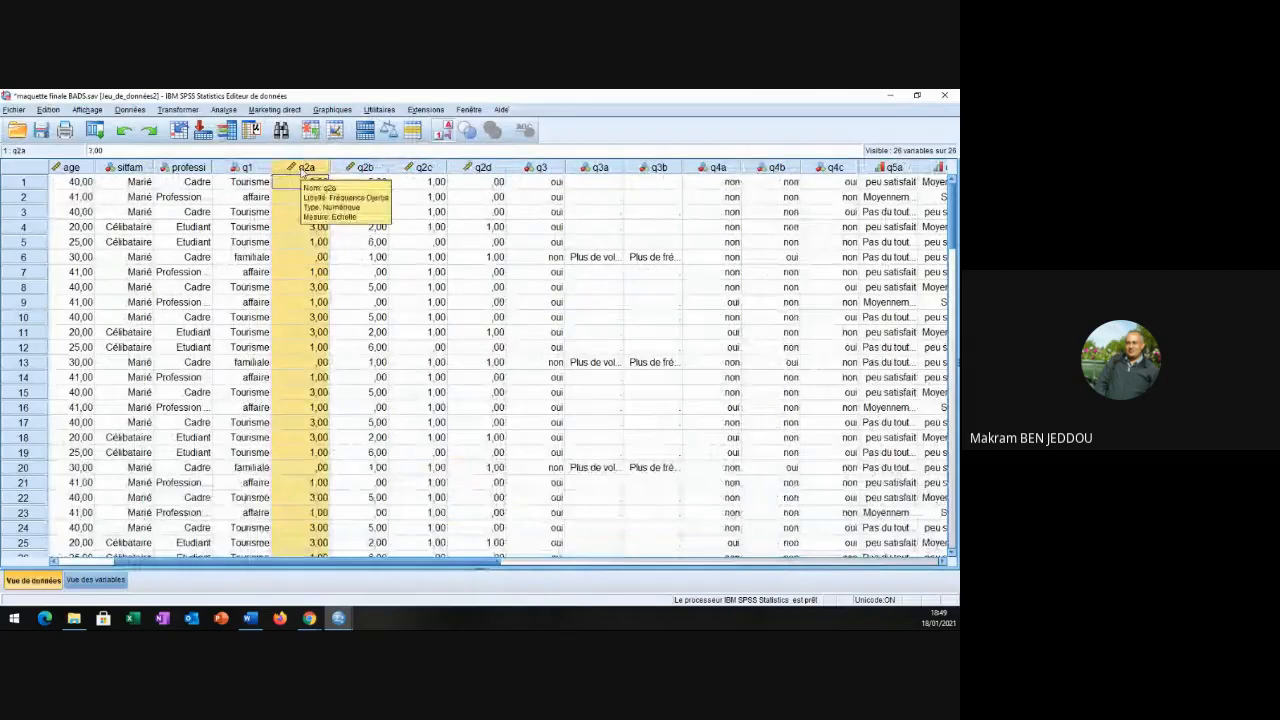
click(250, 618)
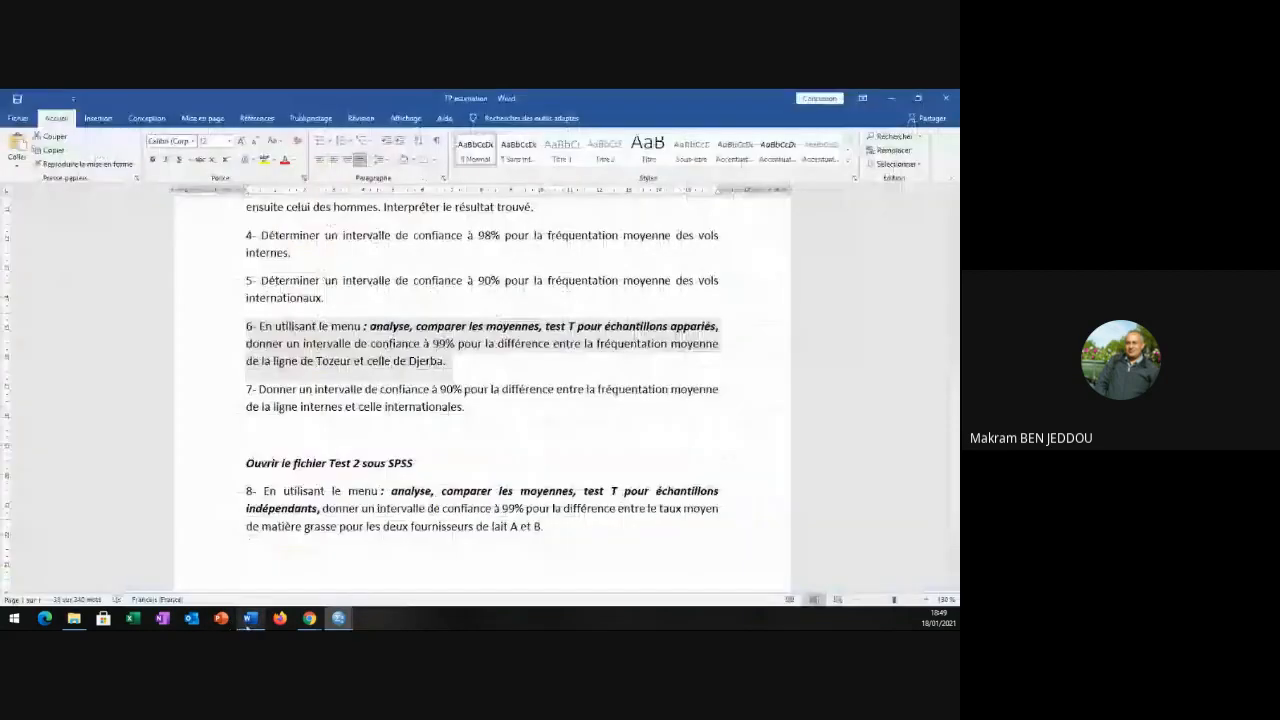
click(250, 620)
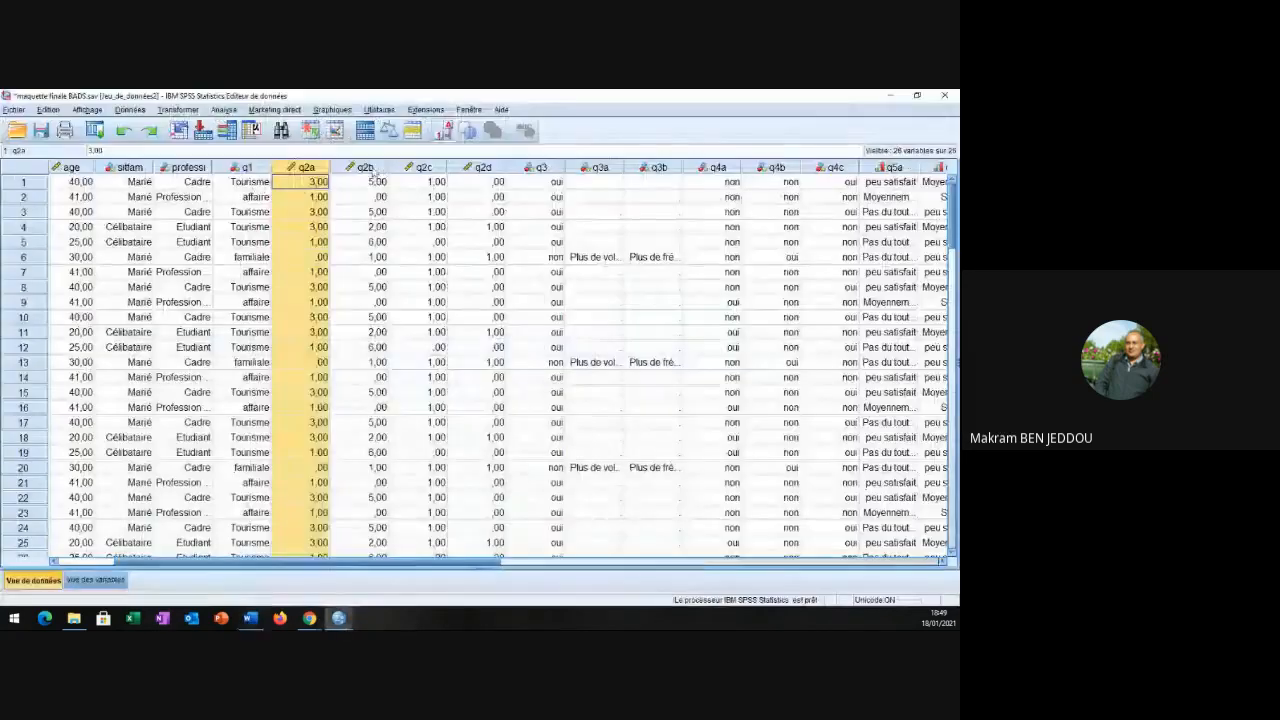
click(370, 167)
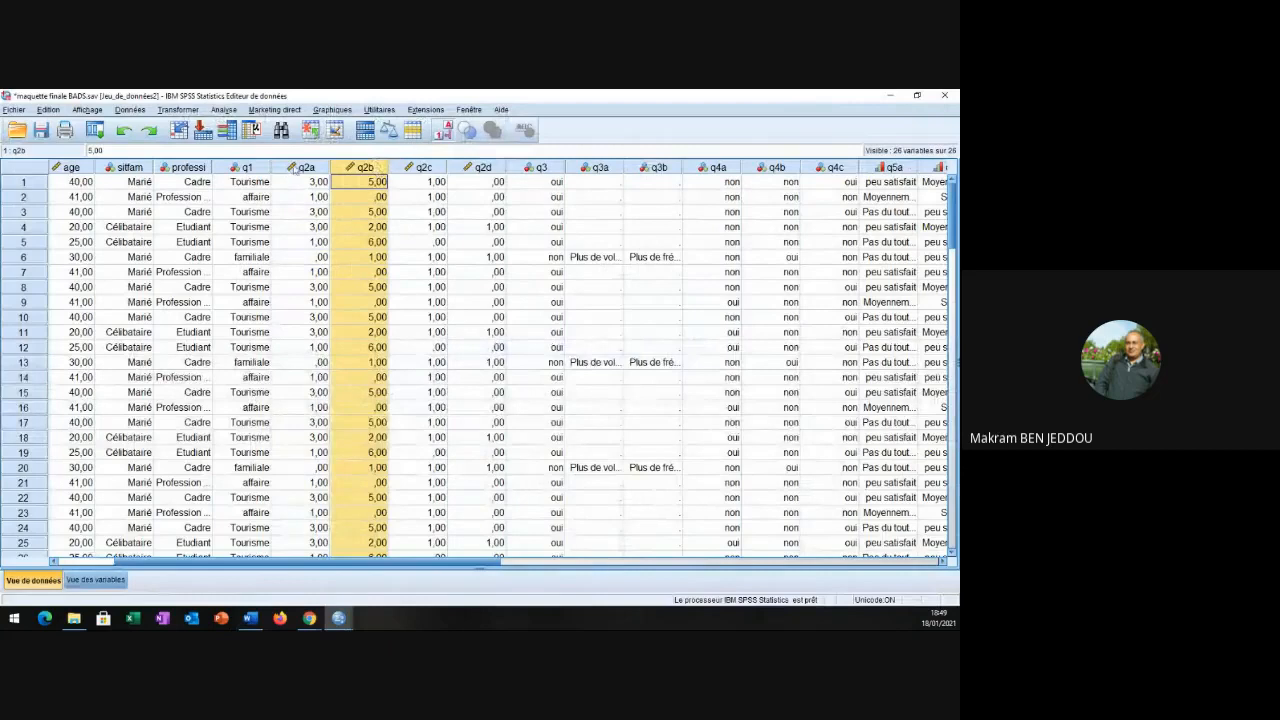
click(300, 168)
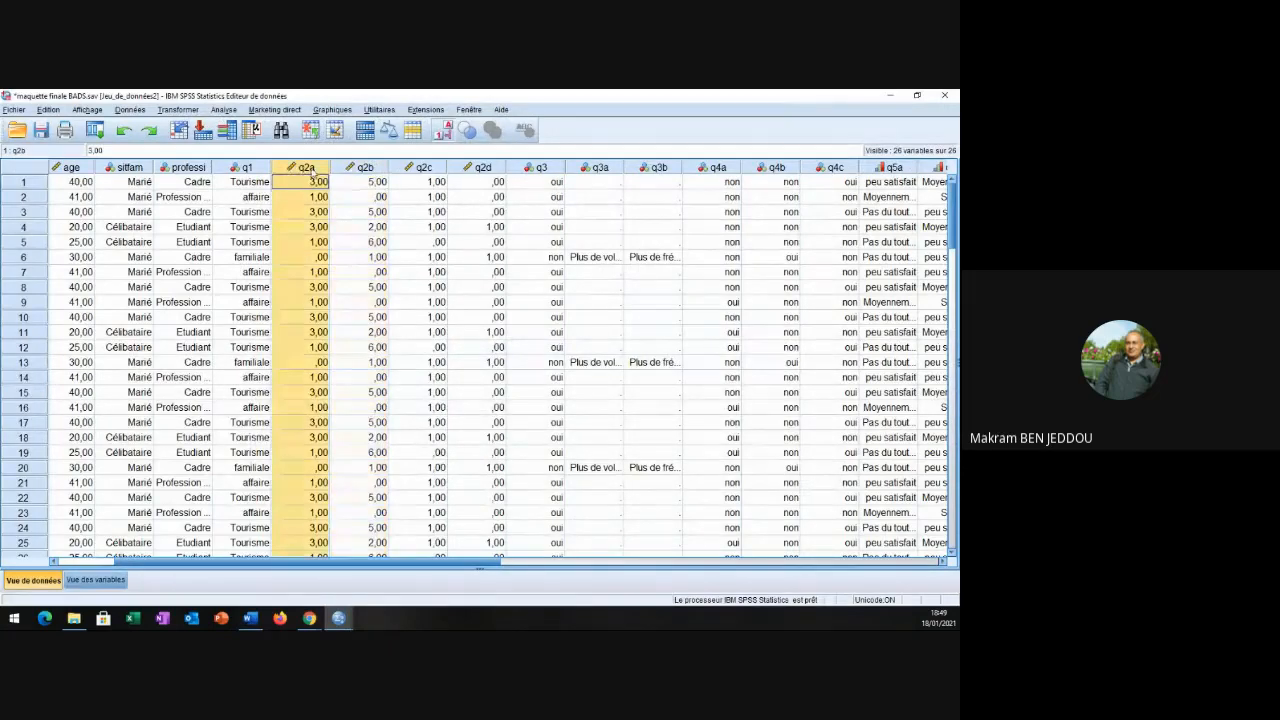
Set up a paired-samples T test with the Tozeur frequency as the first variable and the Djerba frequency as the second.
click(222, 110)
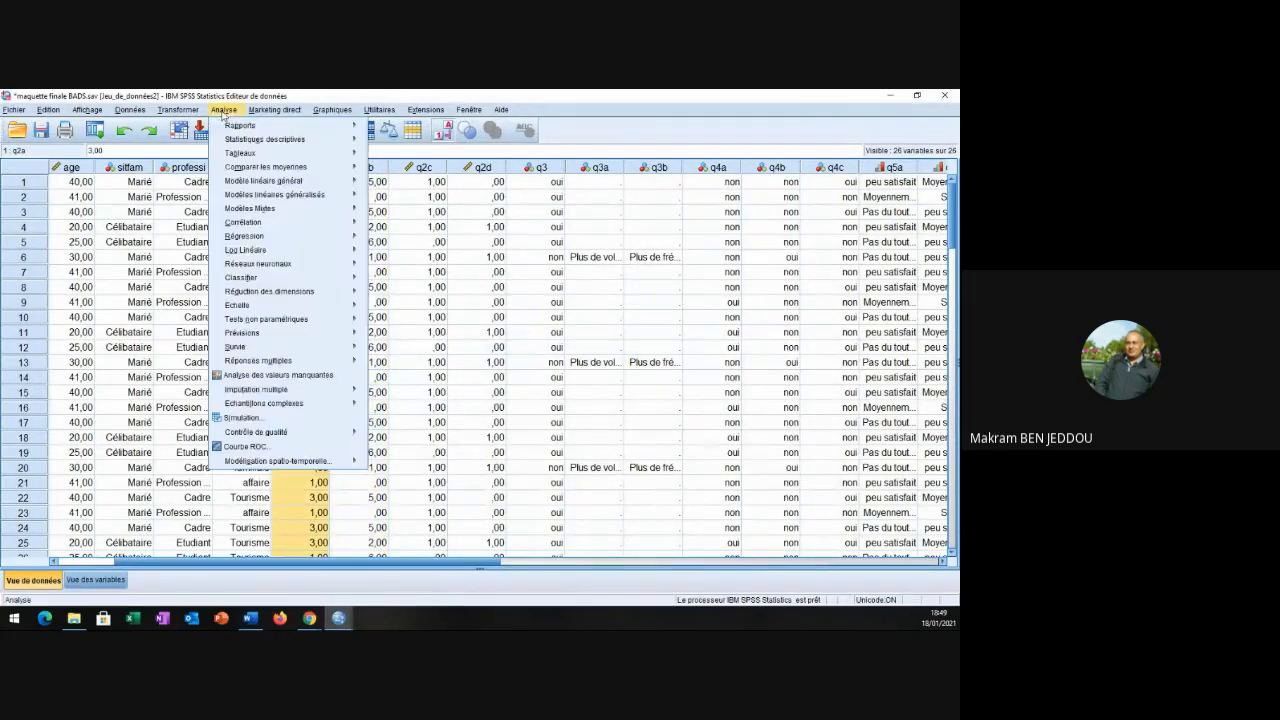
mouse_move(276, 168)
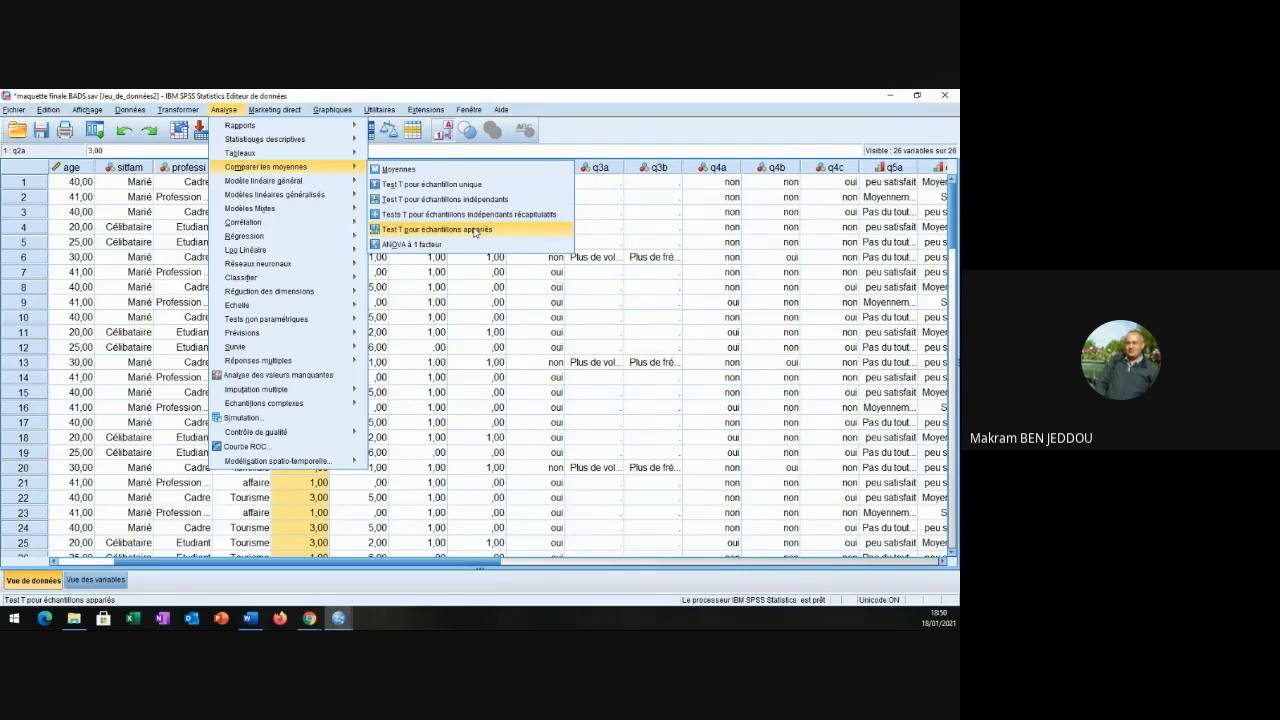
click(473, 230)
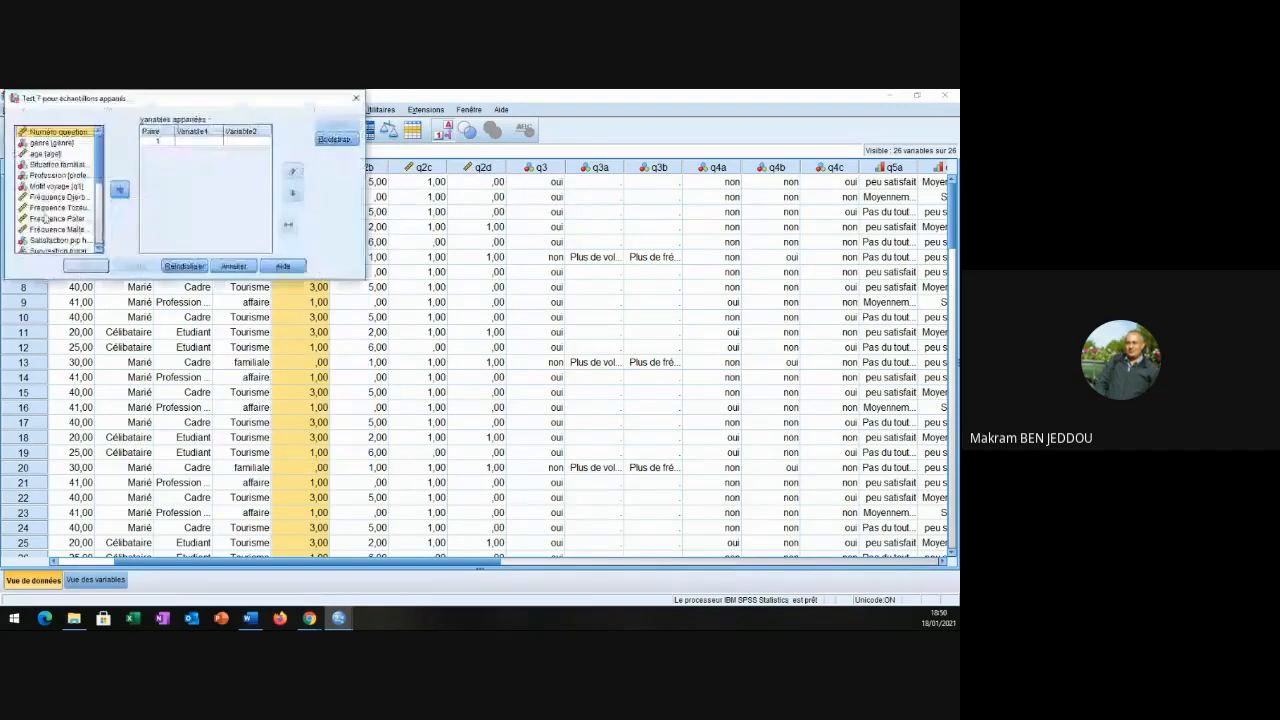
click(44, 208)
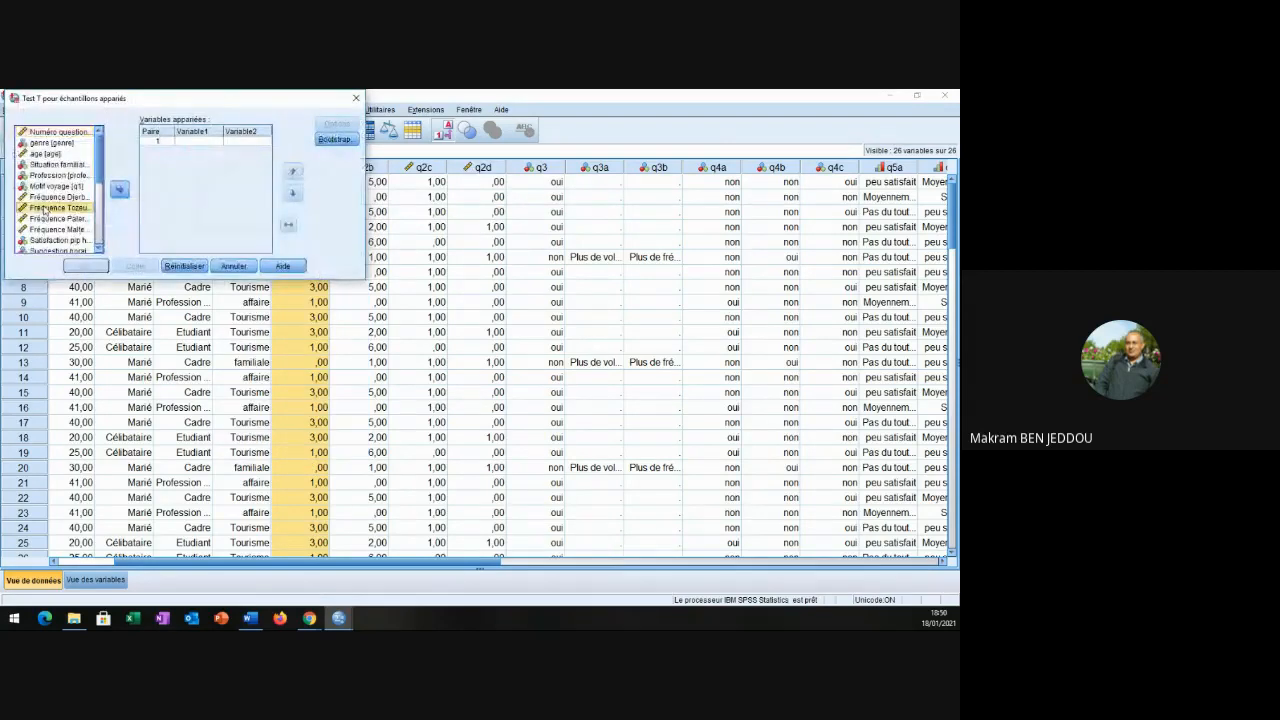
click(119, 189)
click(76, 197)
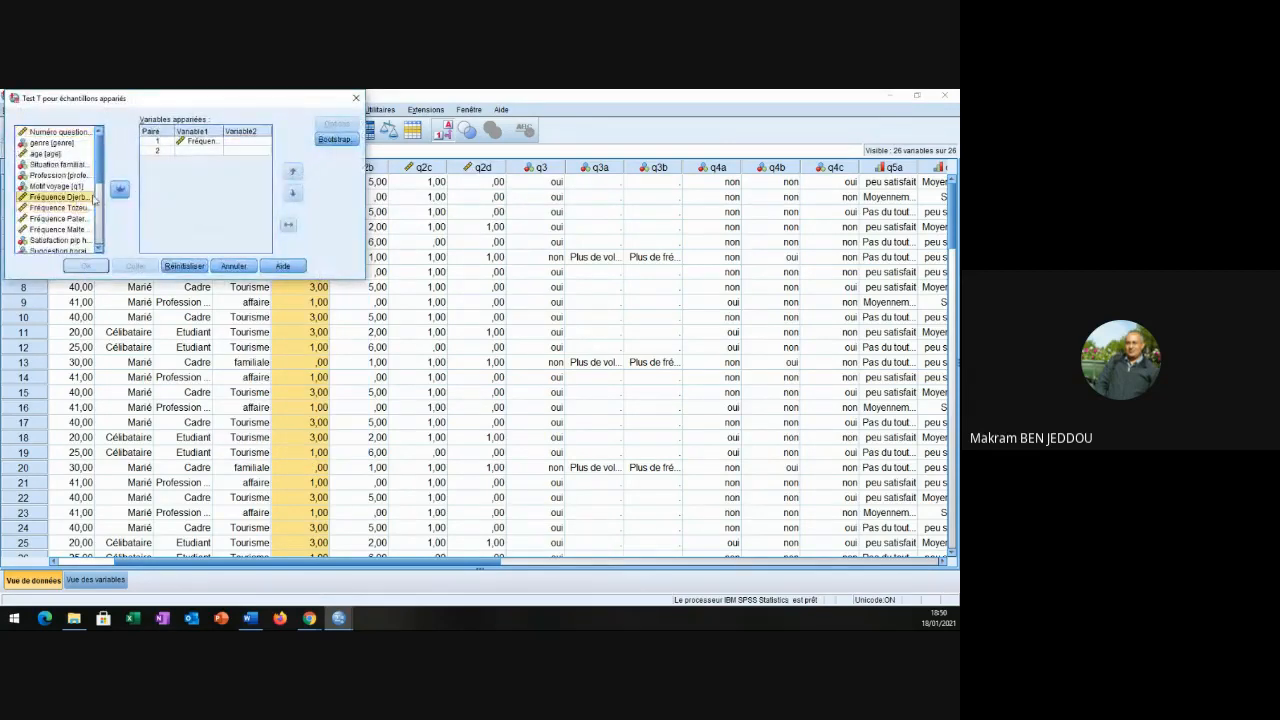
click(119, 189)
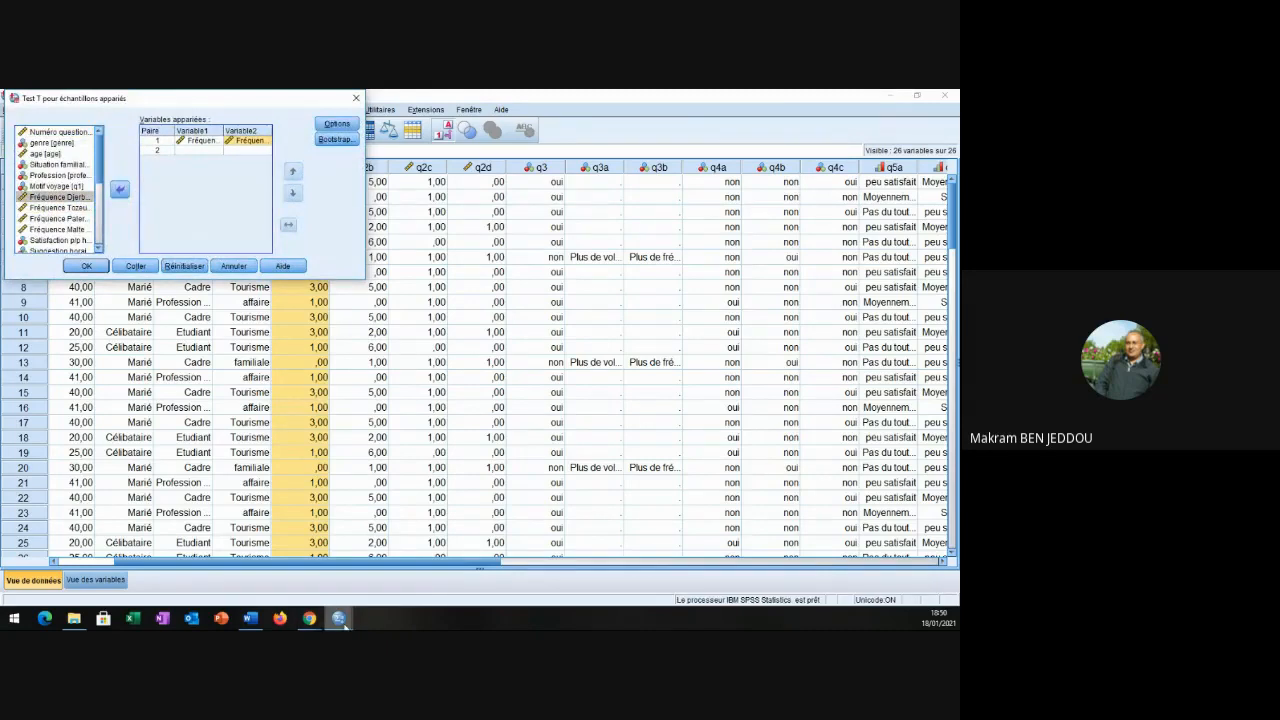
Check the level in question 6 in Word, run the paired T test in SPSS at 99% confidence and select its test table.
click(253, 621)
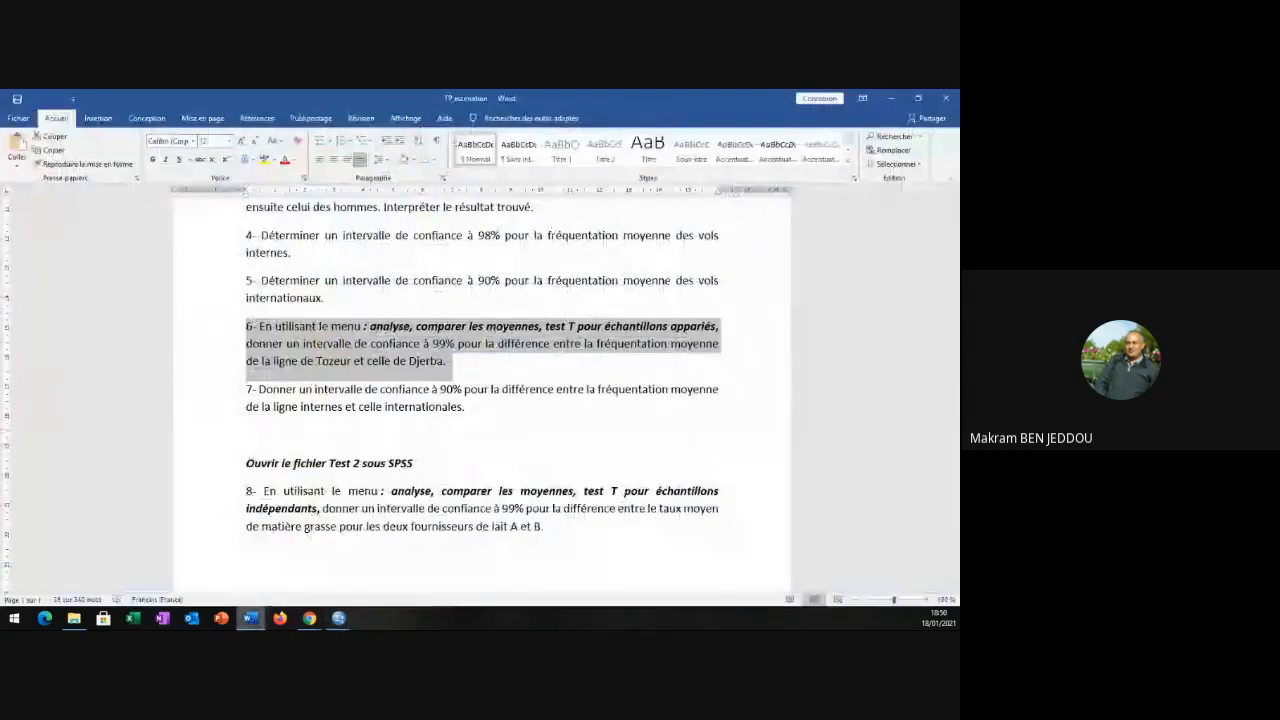
key(alt+Tab)
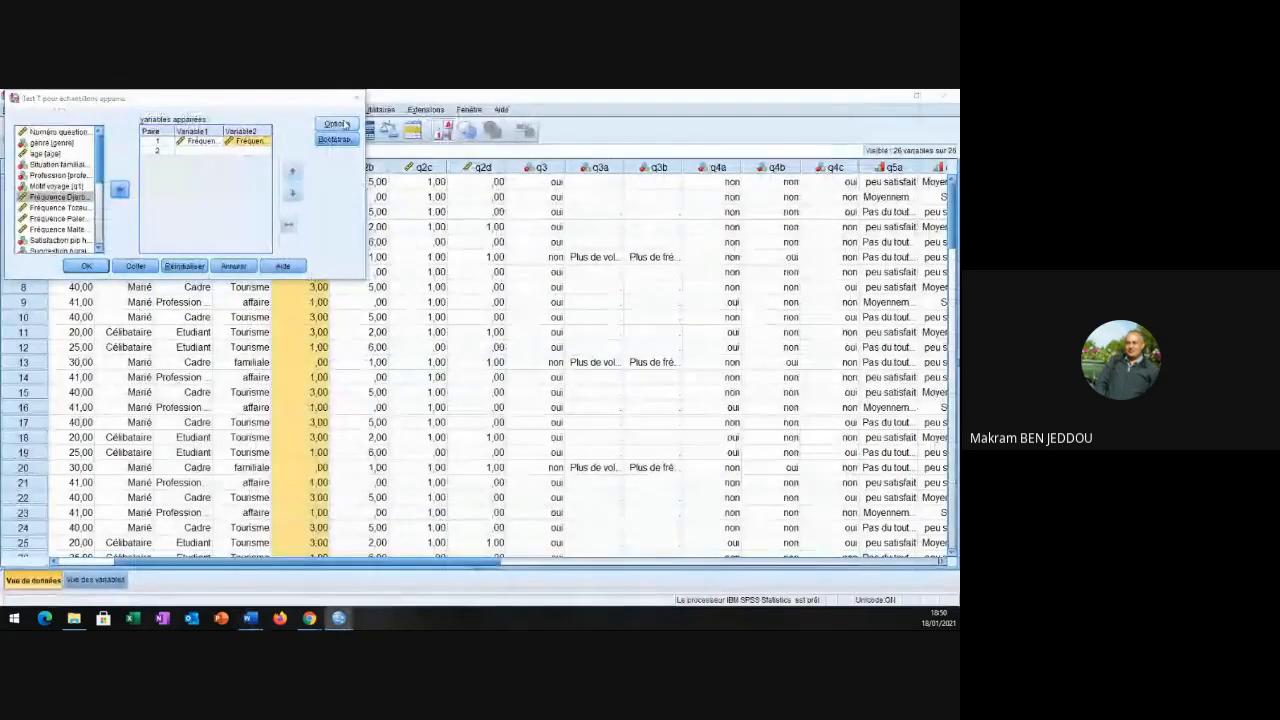
click(337, 124)
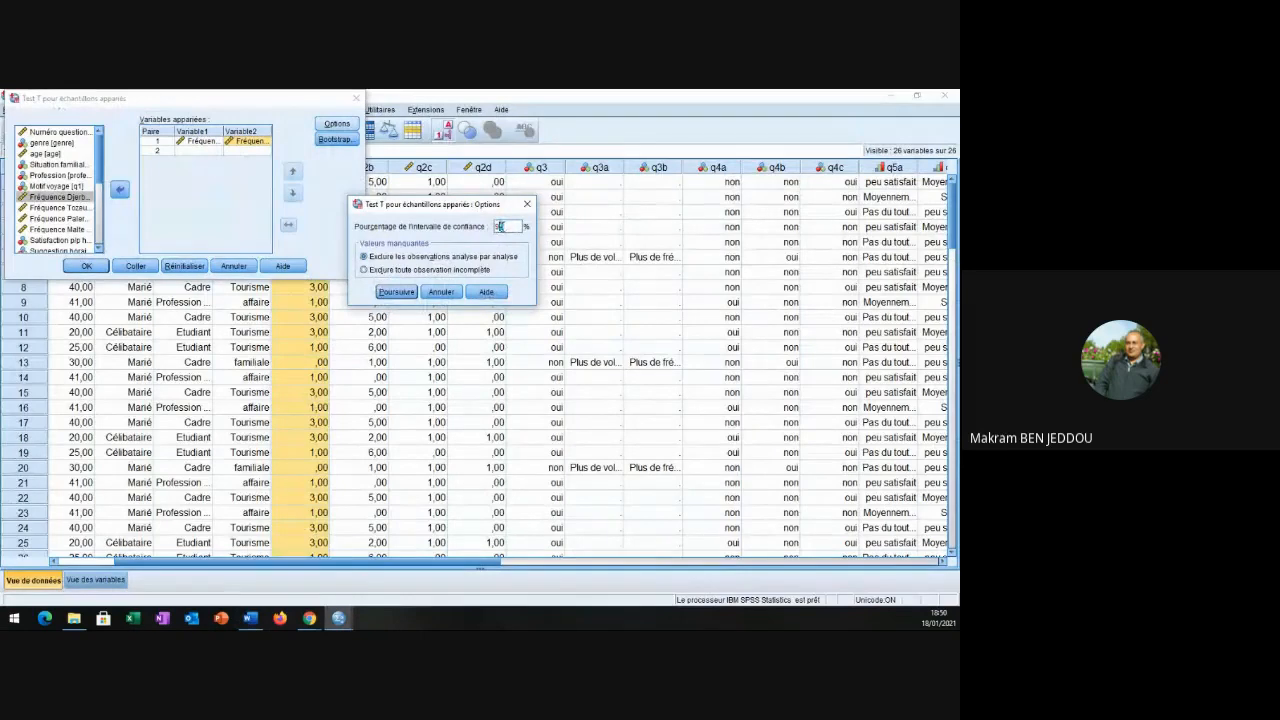
text(99)
click(398, 292)
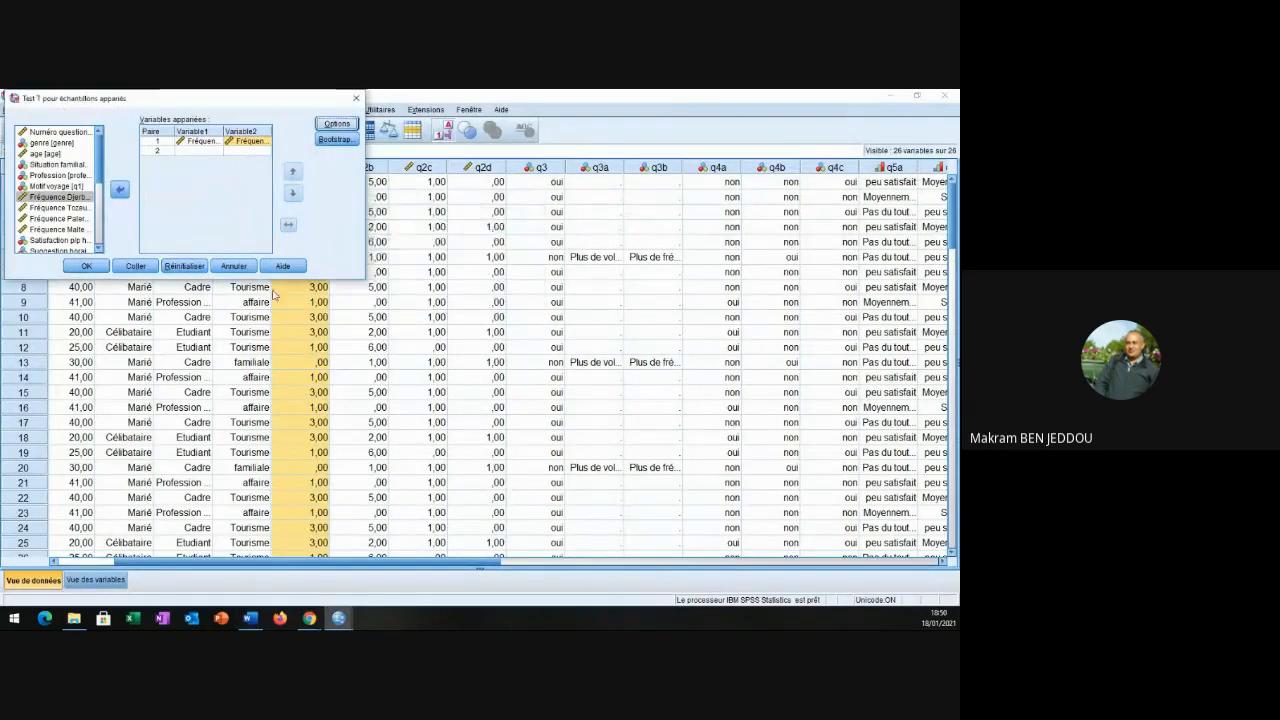
click(84, 266)
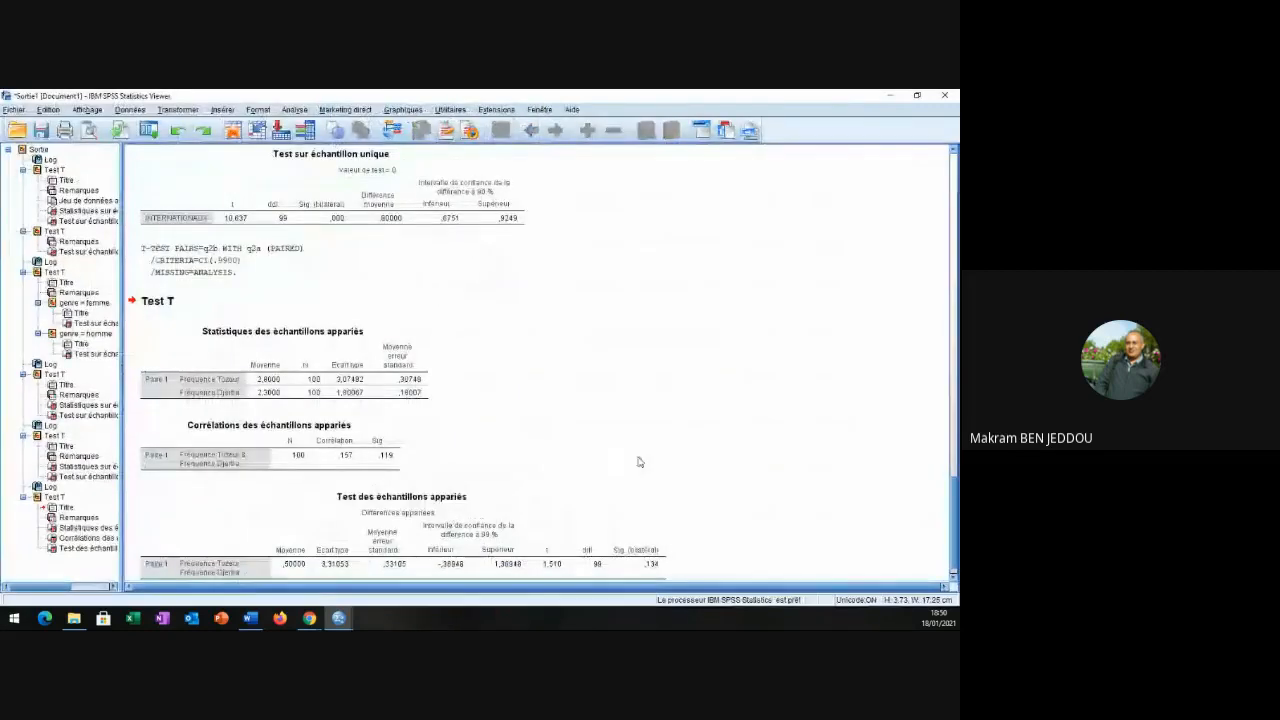
click(468, 544)
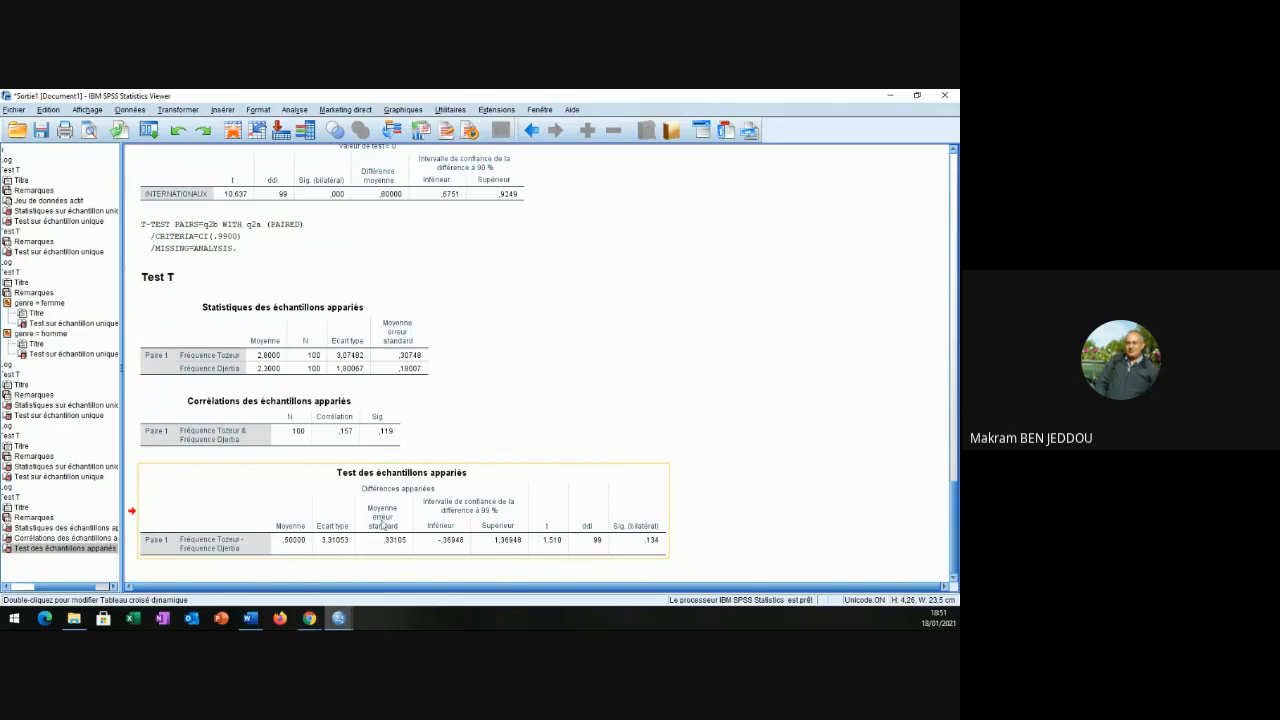
Bring up the maquette finale data, then switch to the Word document and highlight question 7.
click(343, 614)
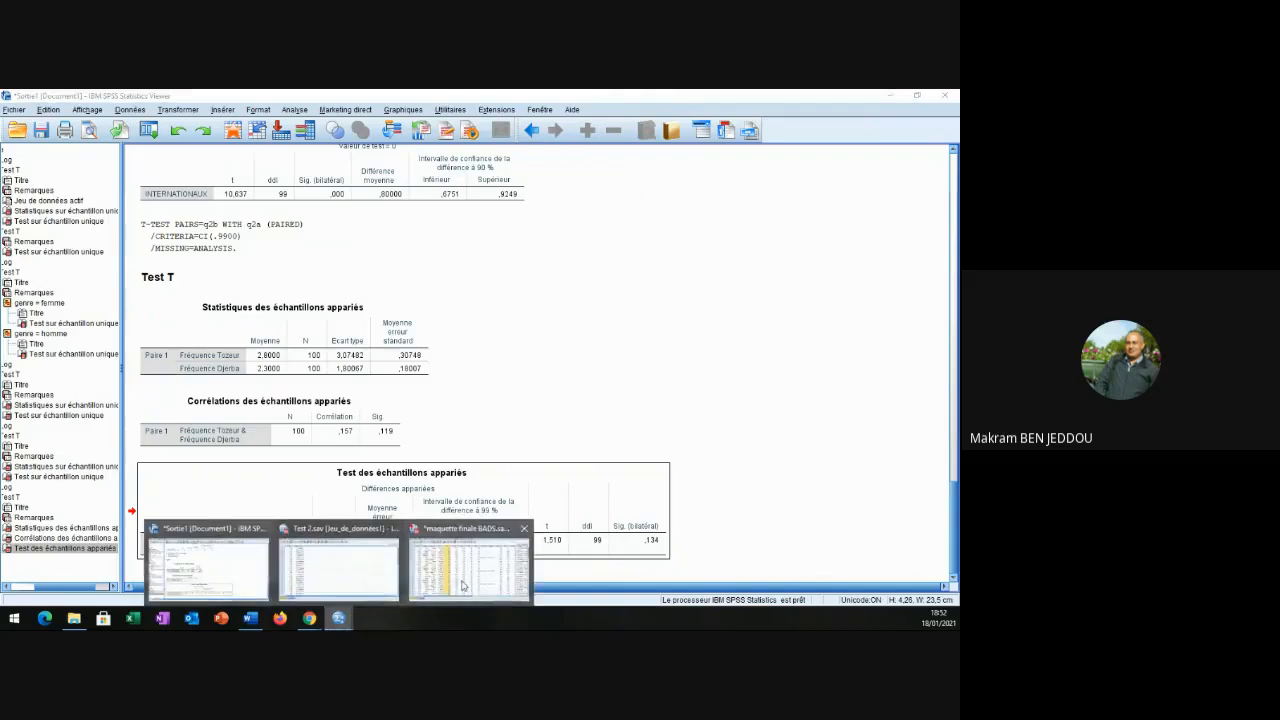
click(463, 585)
click(252, 618)
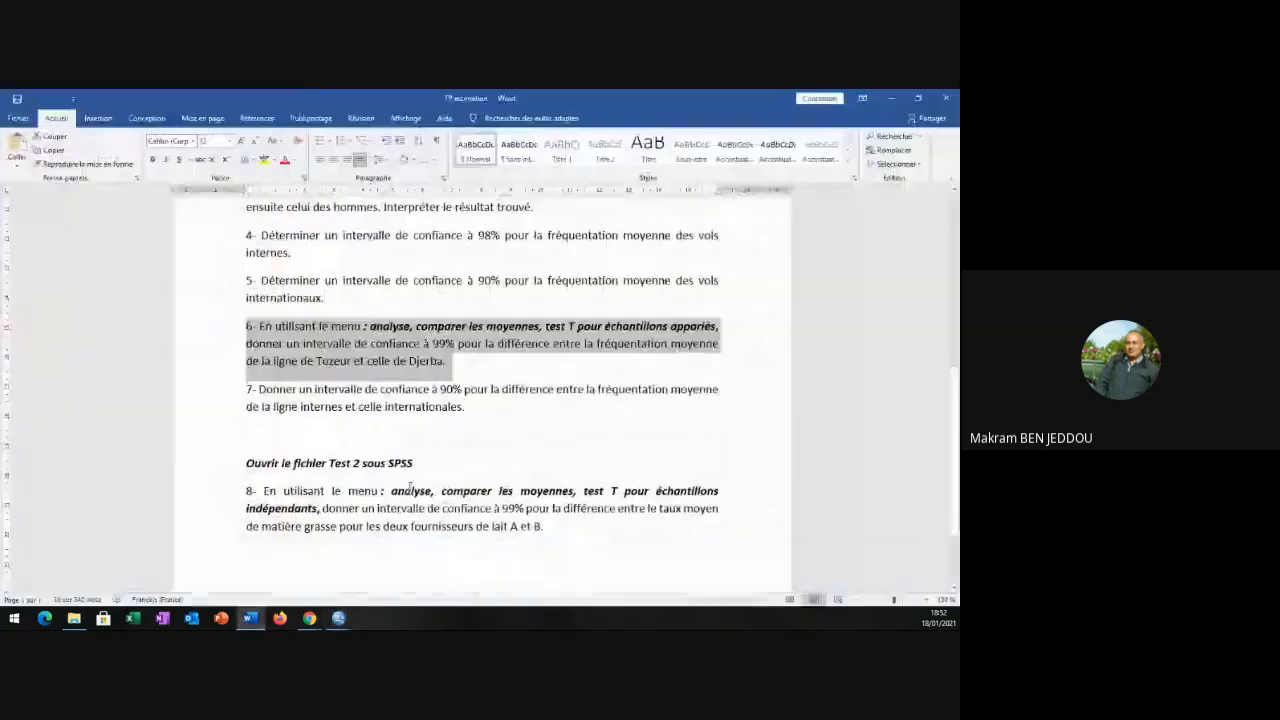
scroll(655, 369, down, 1)
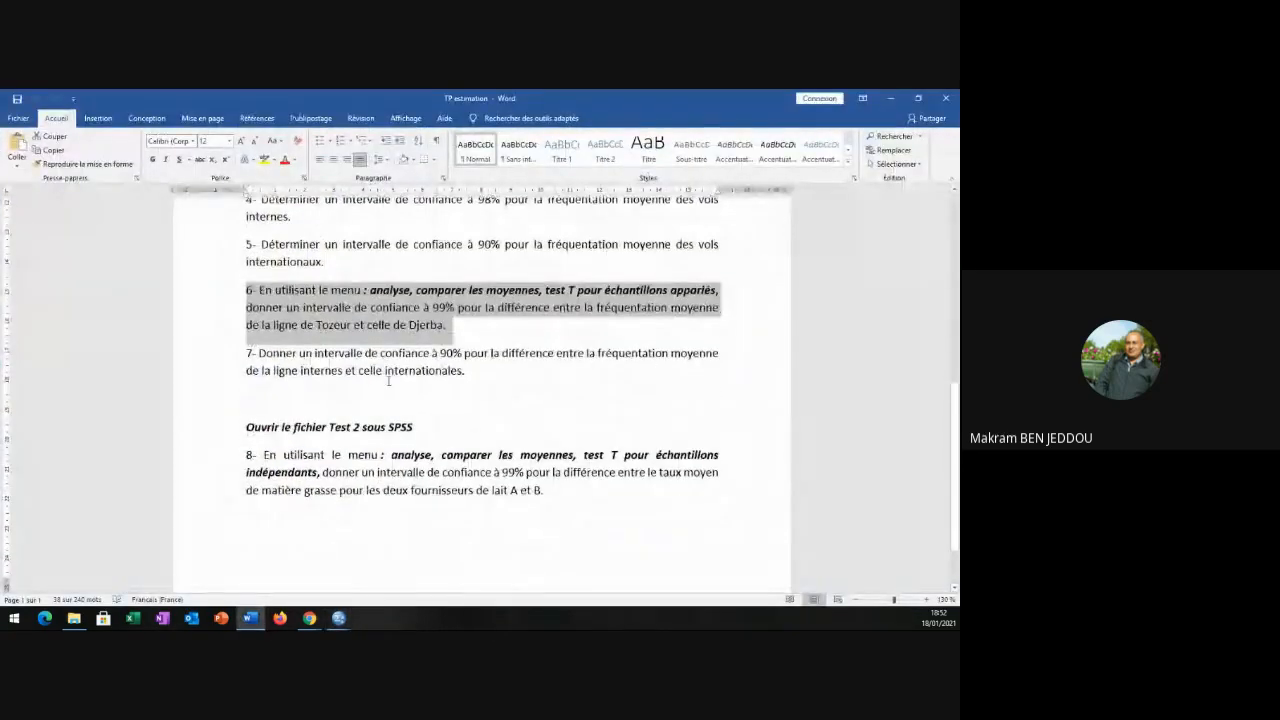
click(251, 353)
triple_click(319, 353)
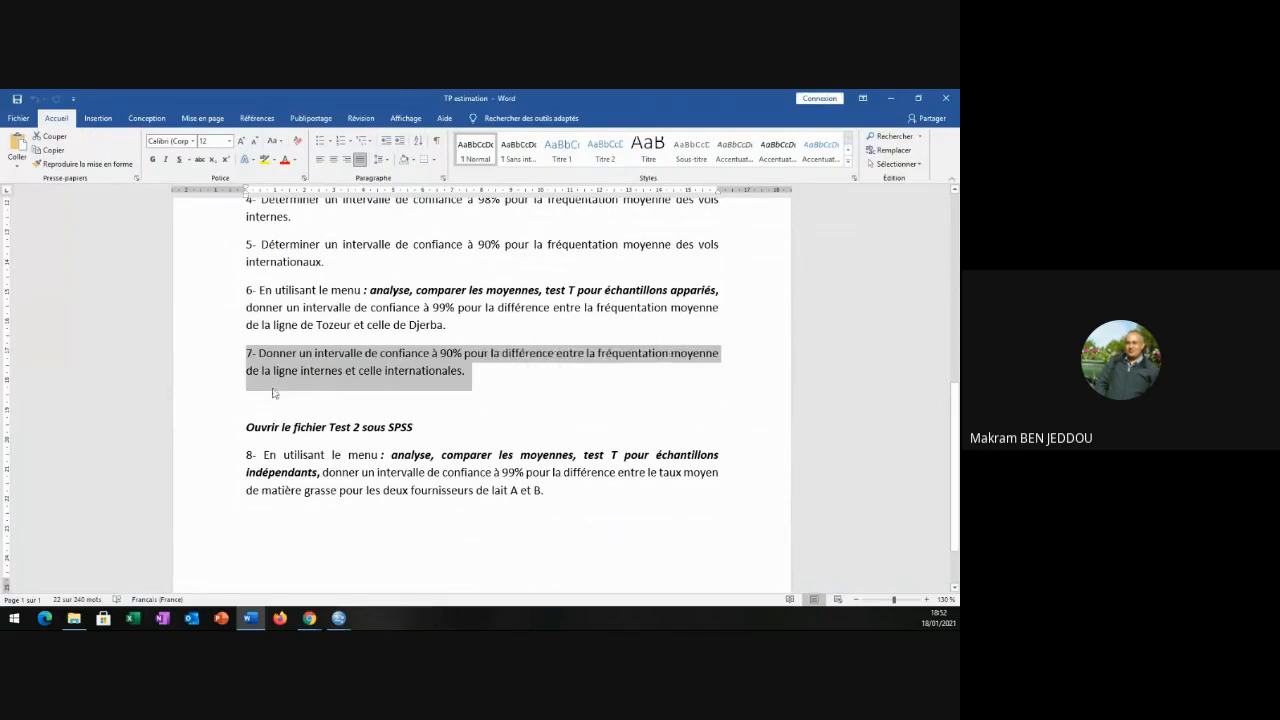
Return to the maquette finale data in SPSS and set up a paired-samples T test pairing INTERNE with INTERNATIONAUX.
click(339, 620)
click(457, 565)
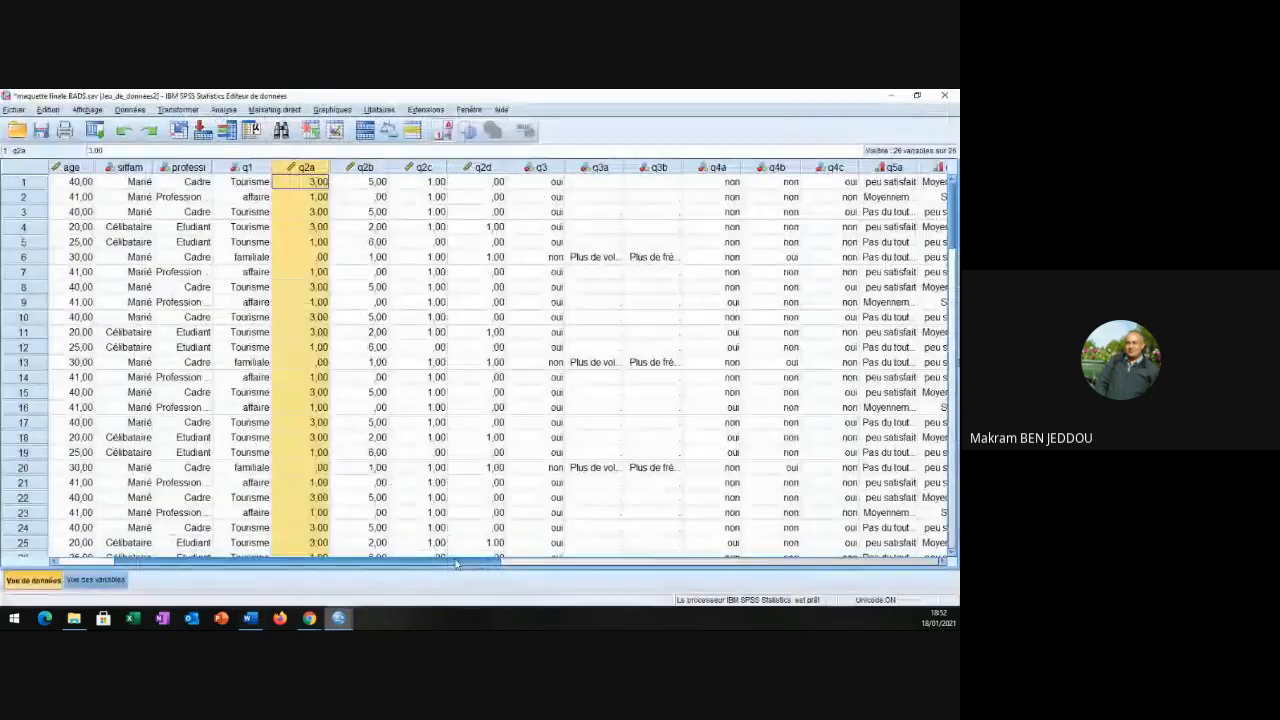
drag(457, 565, 837, 565)
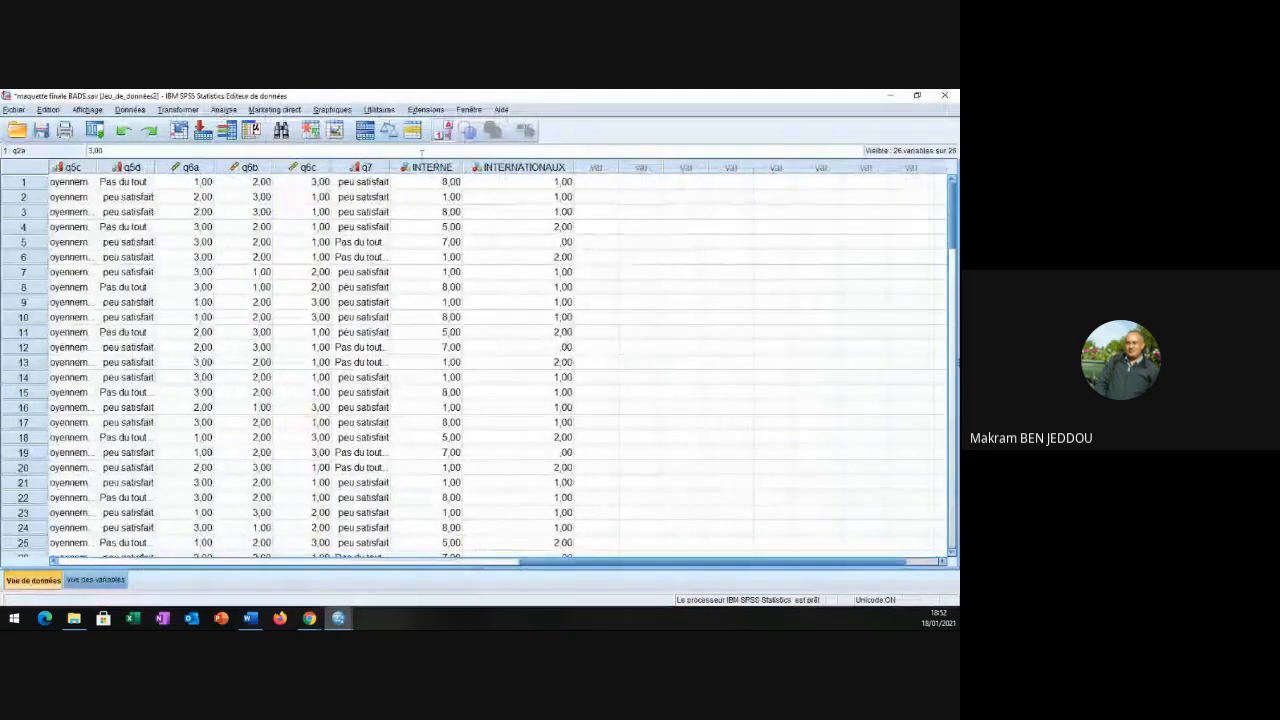
click(222, 109)
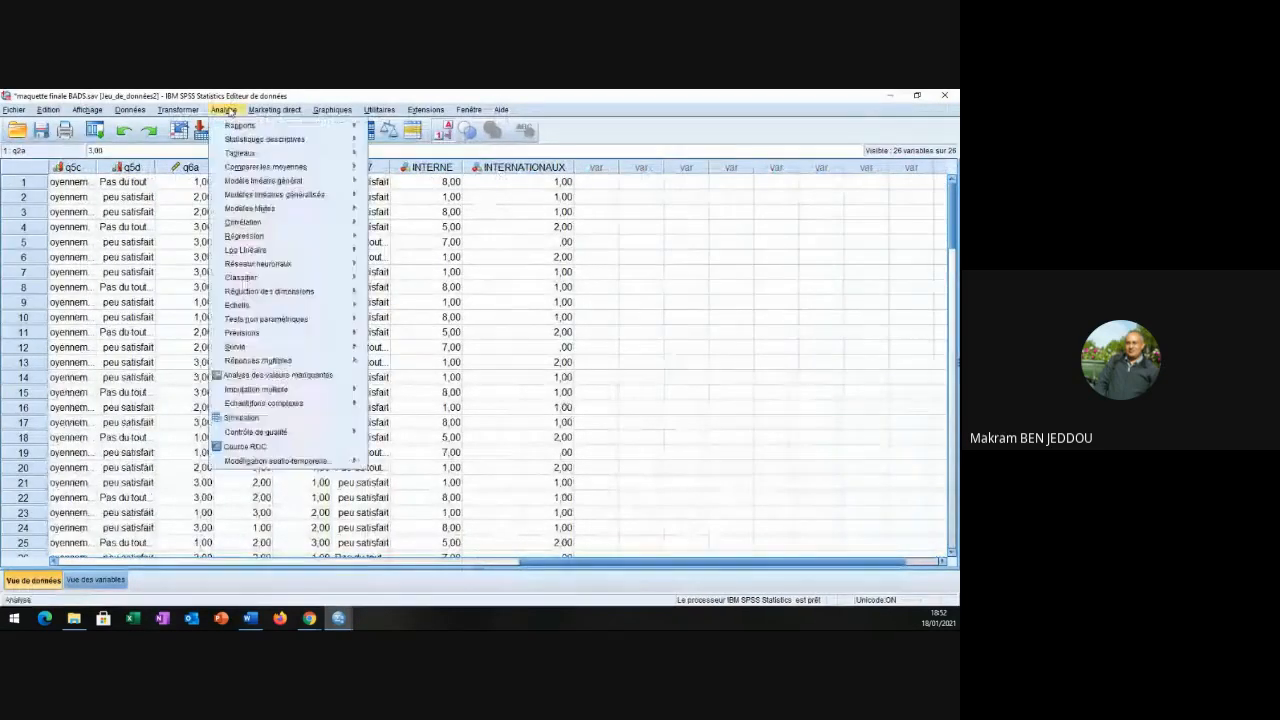
mouse_move(300, 166)
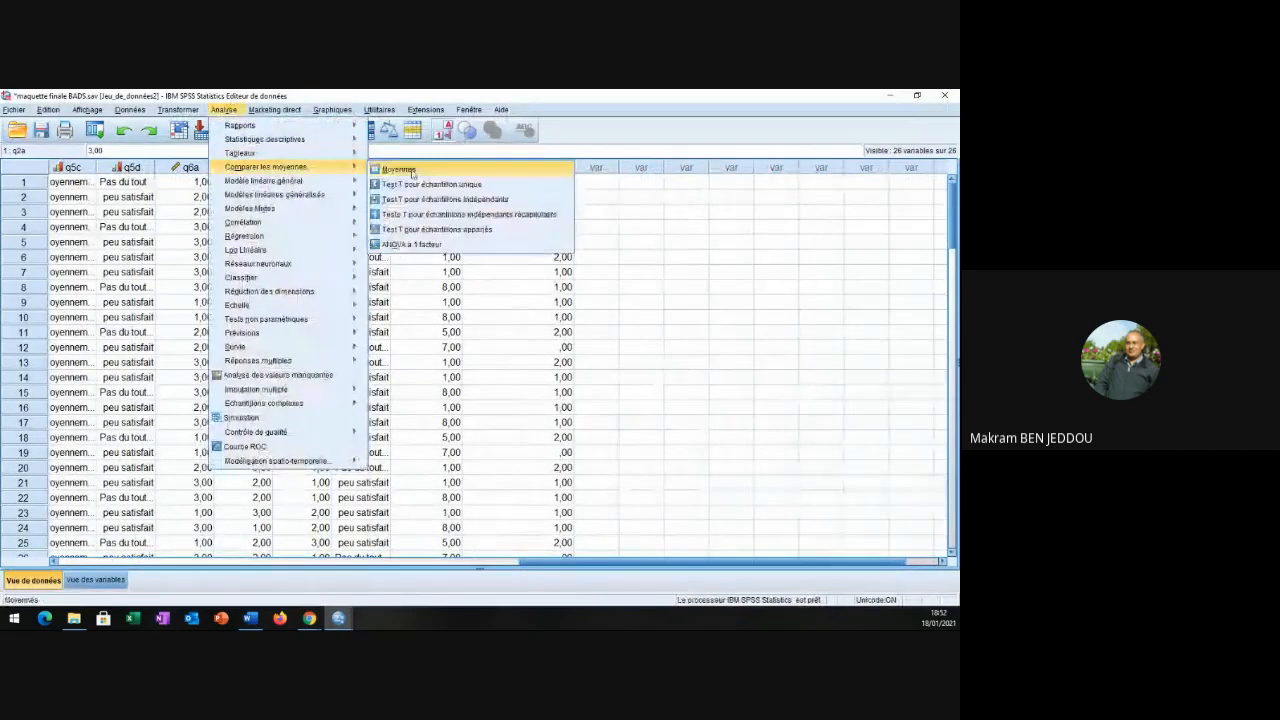
click(460, 231)
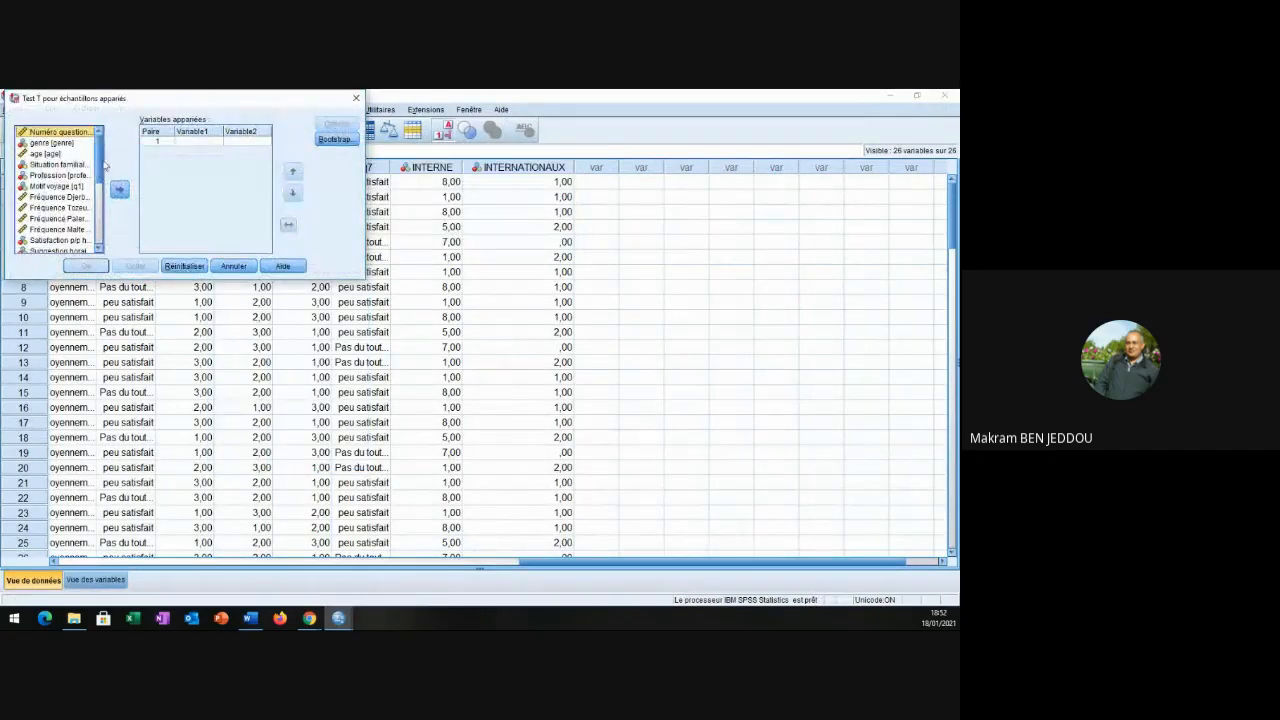
scroll(98, 165, down, 5)
click(52, 237)
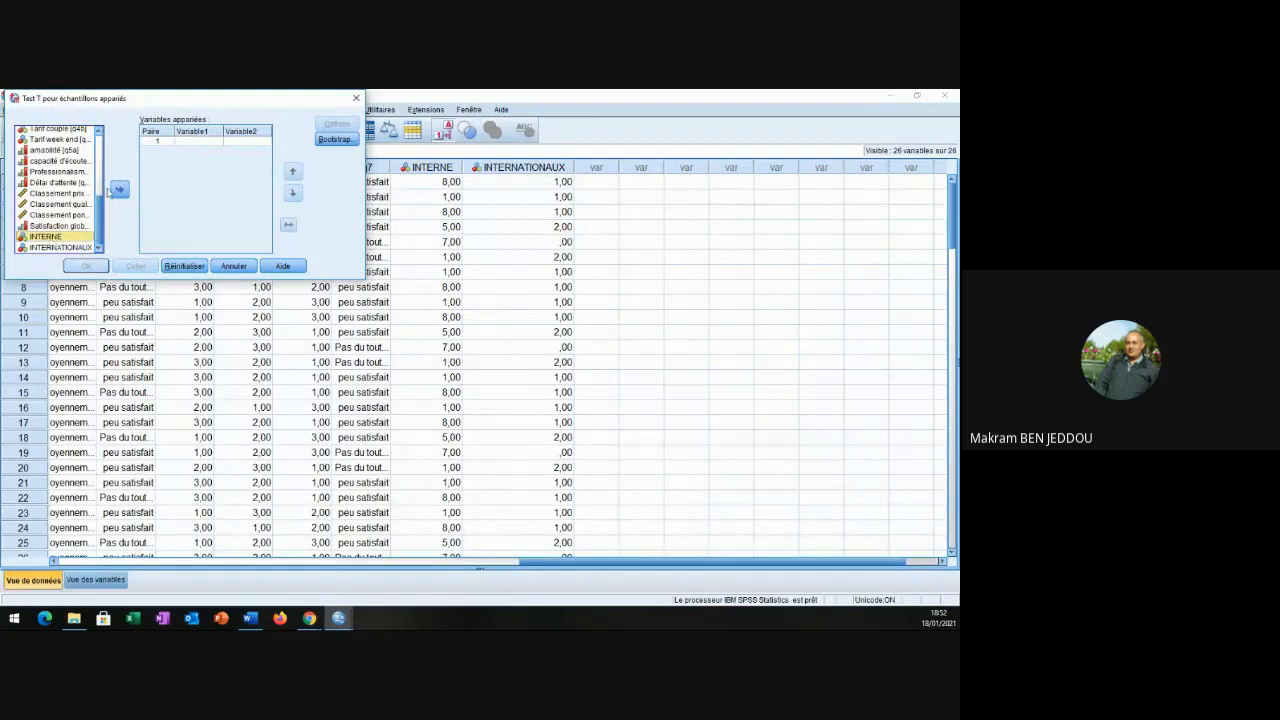
click(119, 189)
click(60, 248)
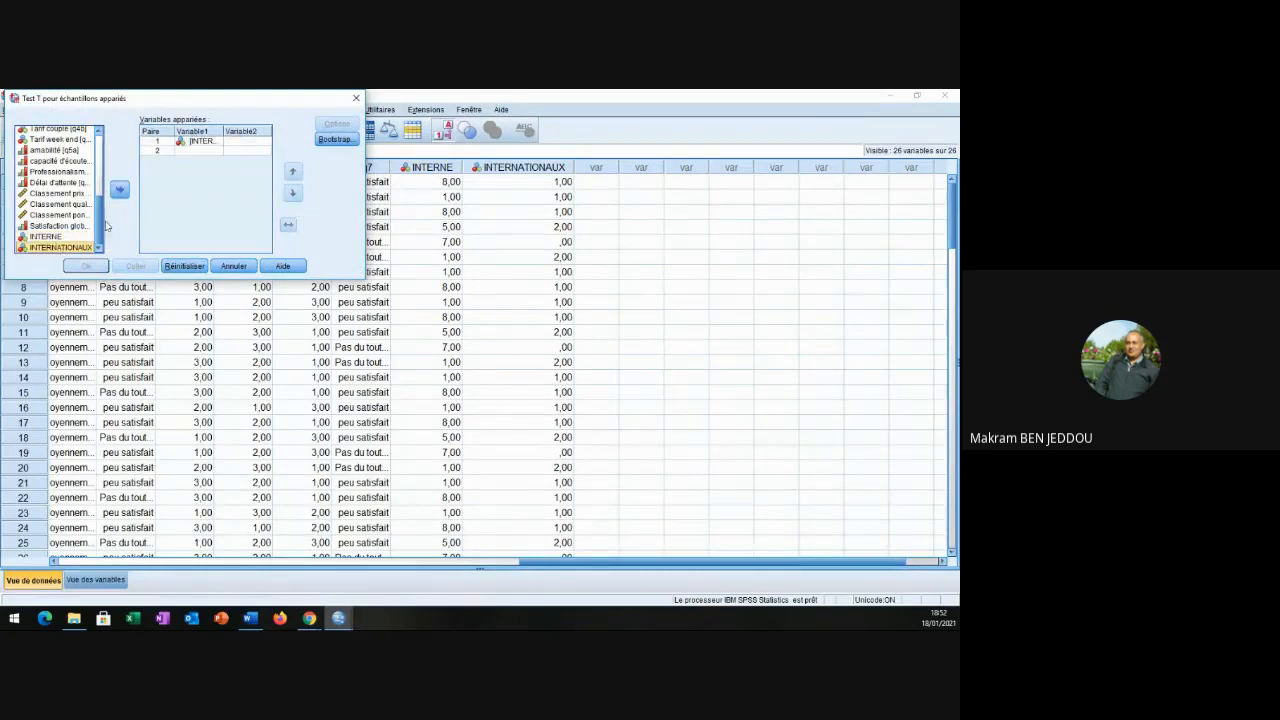
click(119, 189)
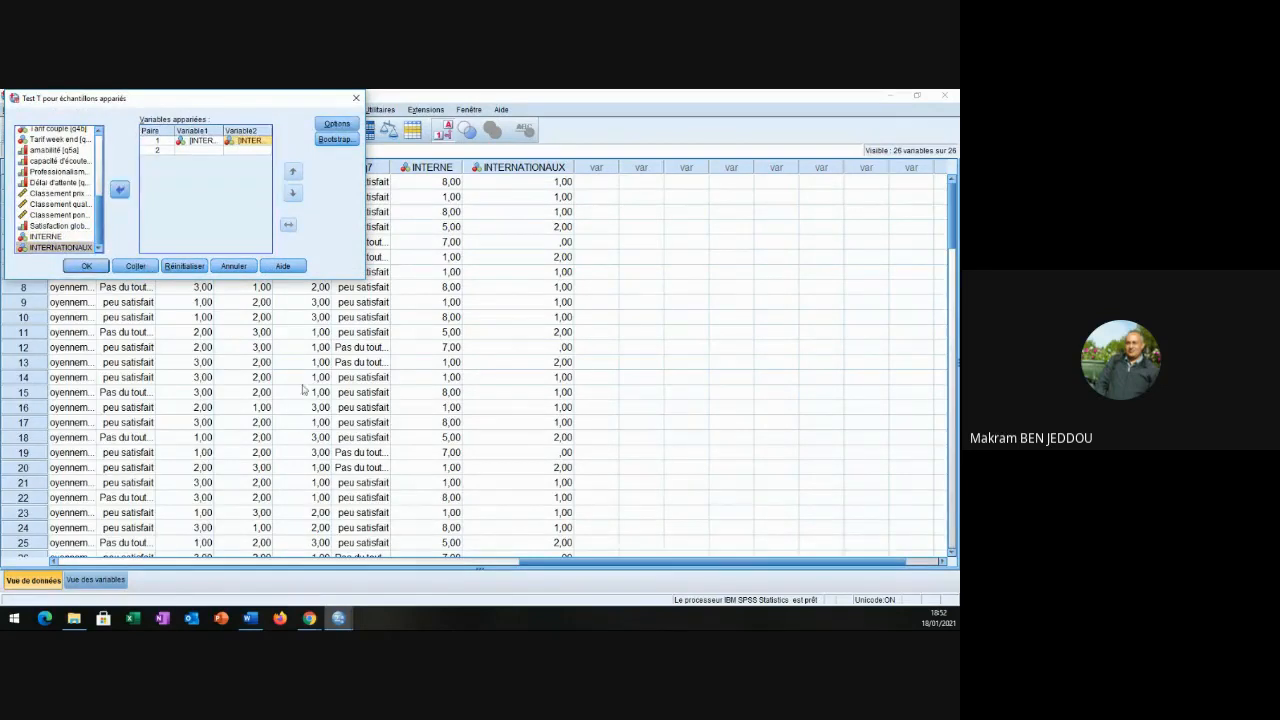
Check the level in question 7 in Word, set the paired test's confidence interval to 90% in SPSS and run it.
click(255, 624)
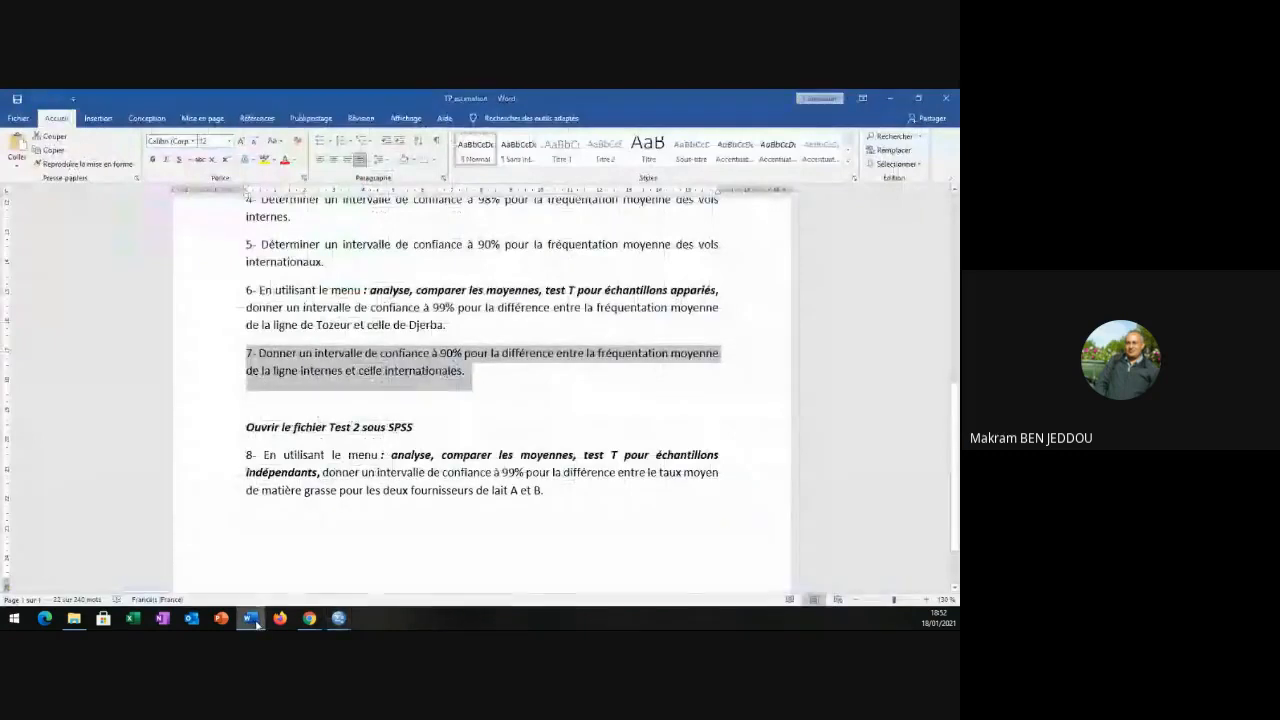
click(253, 623)
click(336, 123)
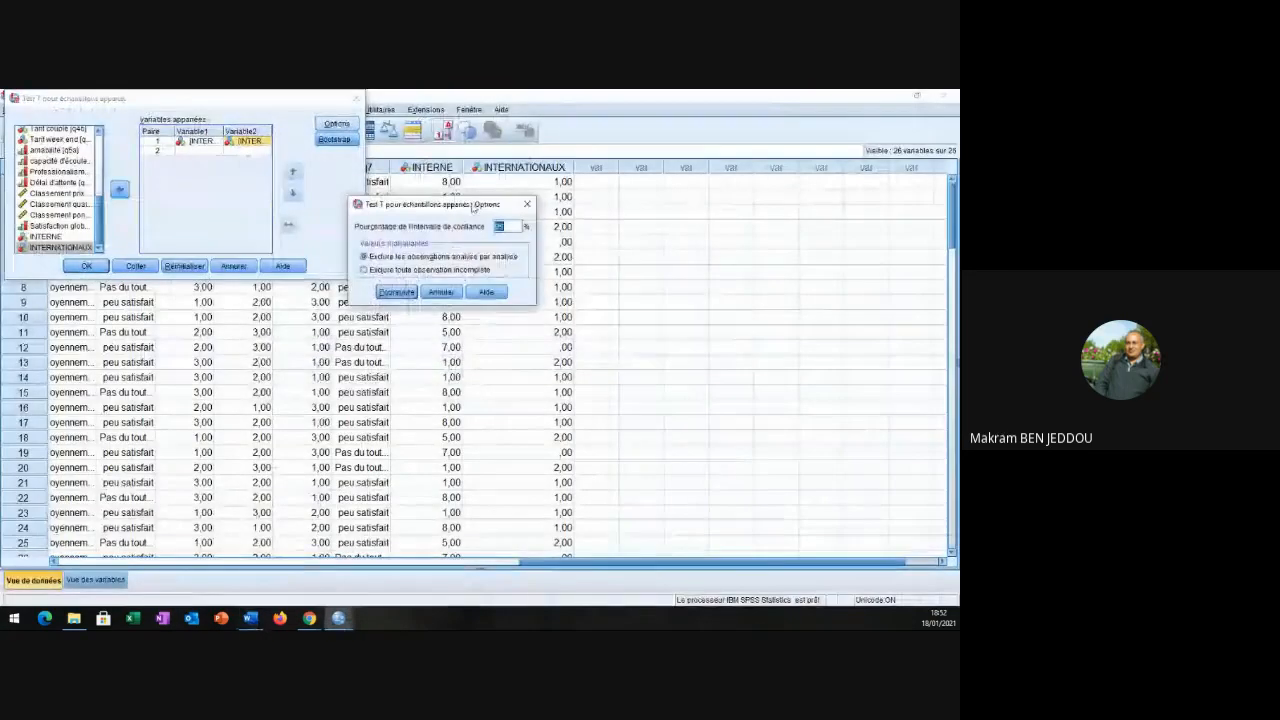
double_click(502, 227)
text(90)
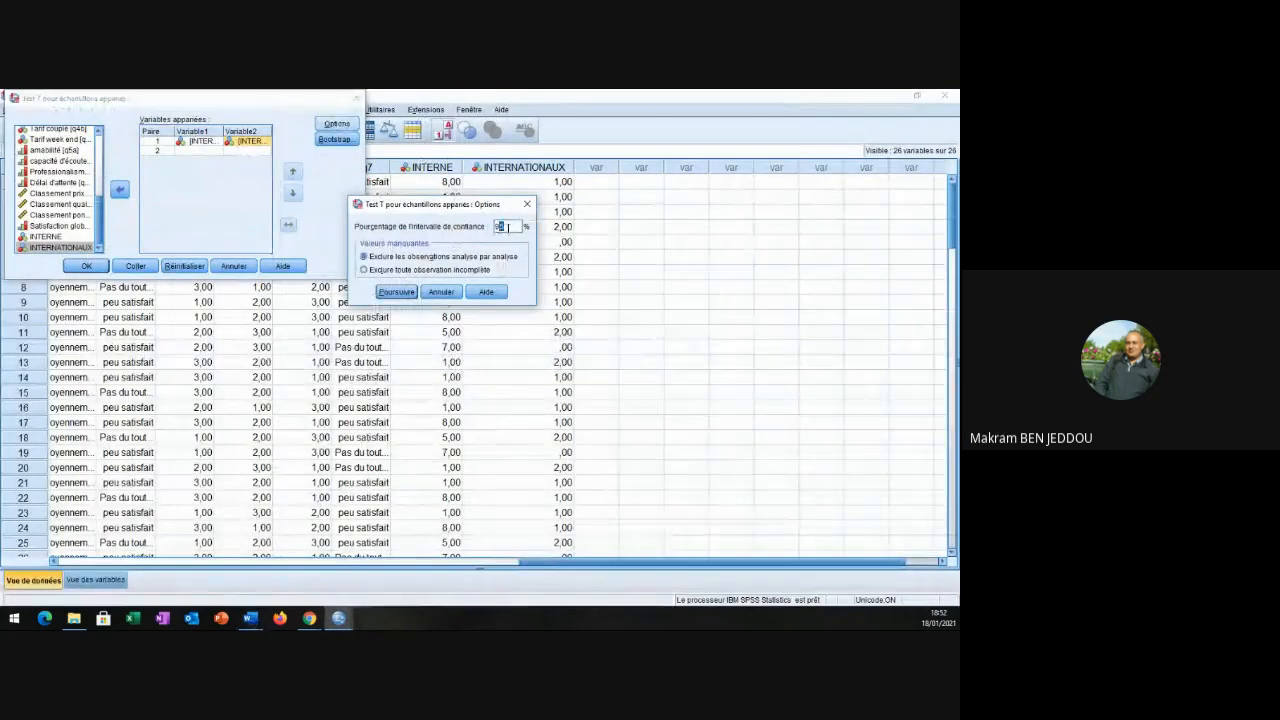
click(396, 291)
click(88, 266)
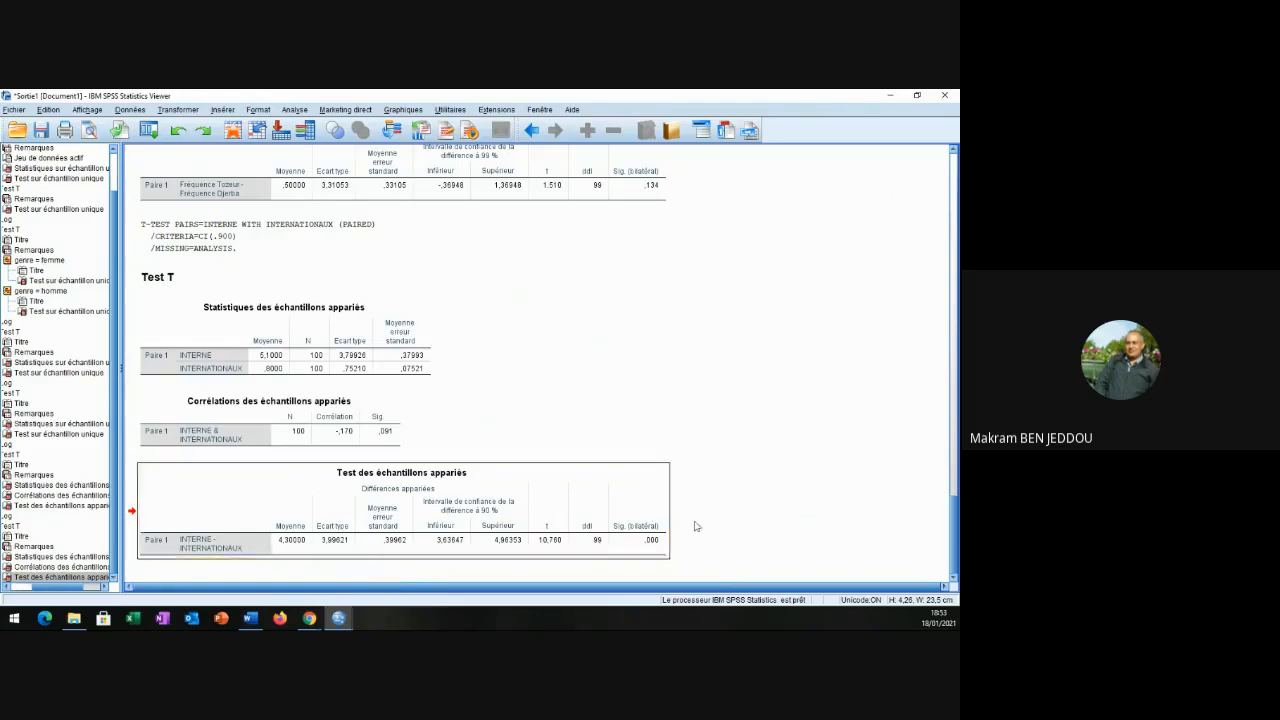
Switch to the Word document and highlight question 8.
click(248, 621)
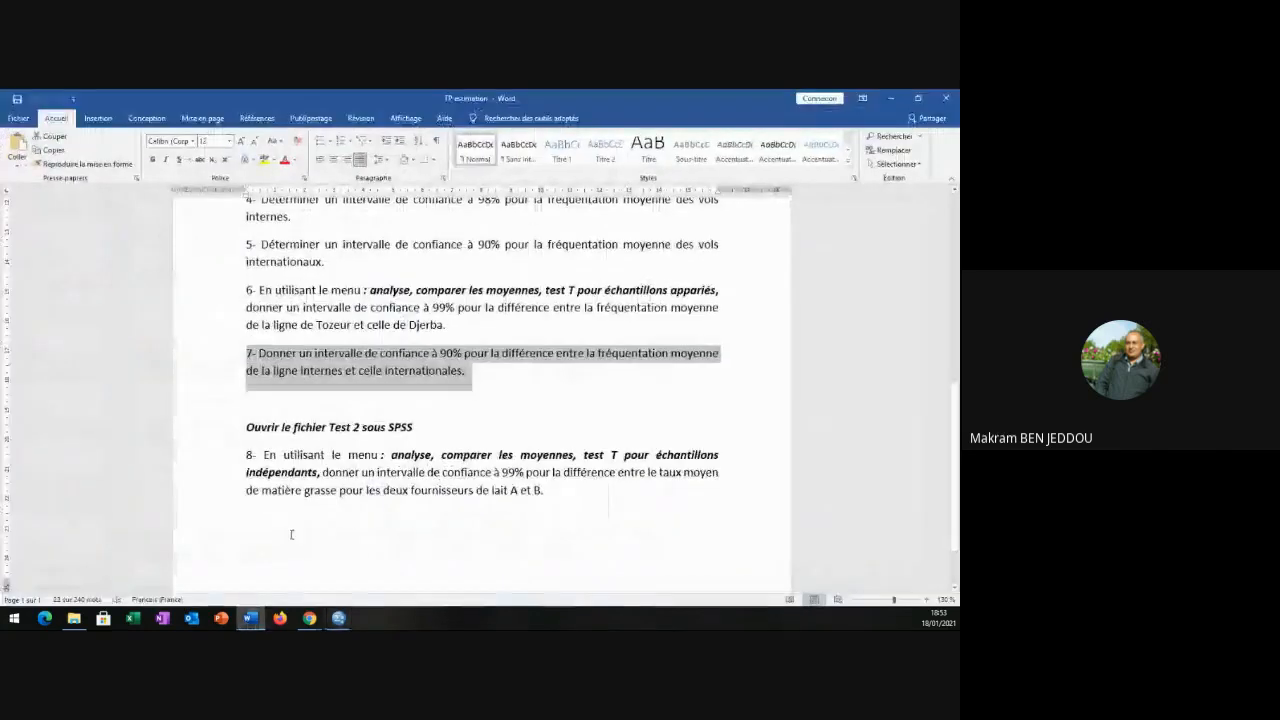
scroll(291, 535, down, 1)
drag(246, 382, 491, 529)
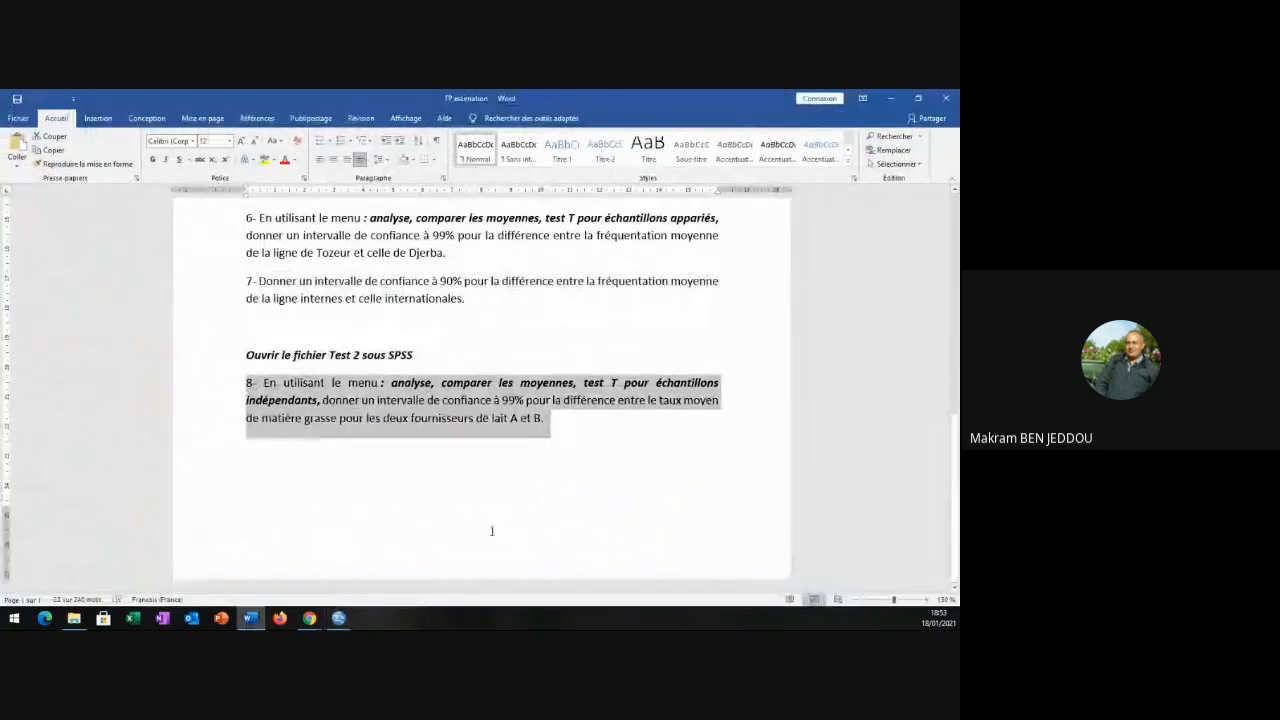
Bring up the Test 2 data in SPSS, widen the fournisseur and mg columns and select the mg column.
click(339, 621)
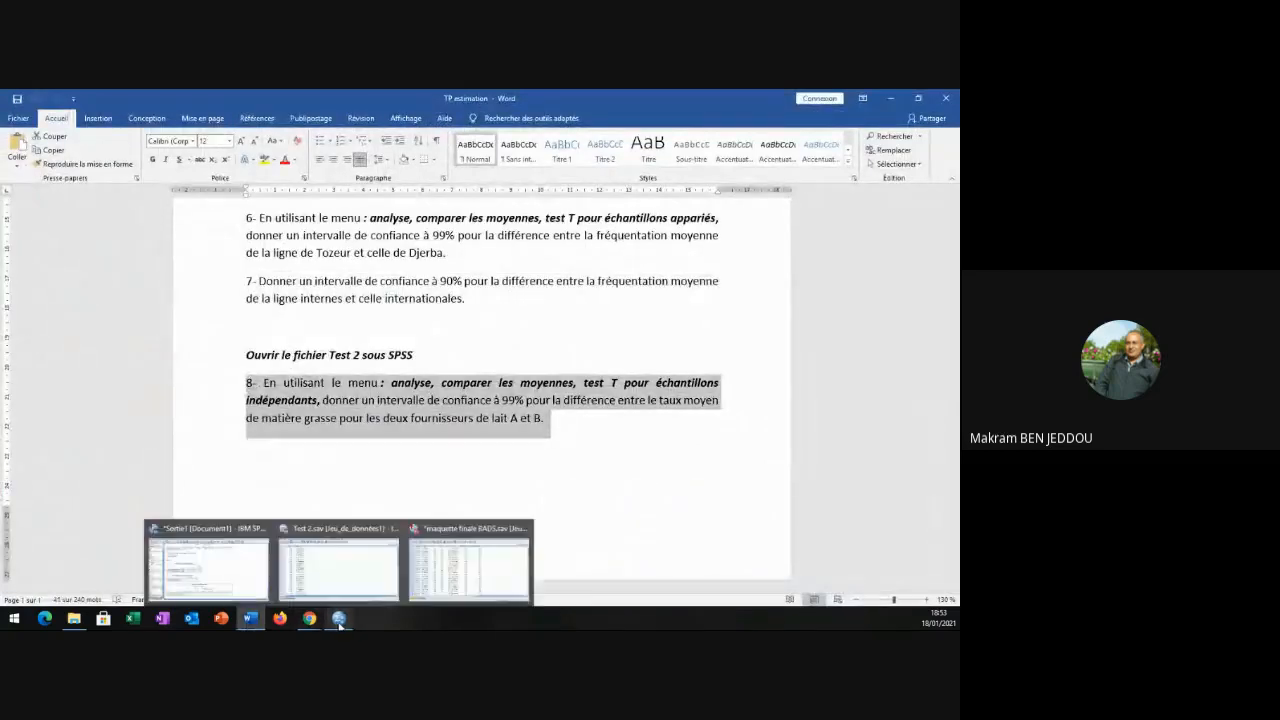
click(339, 568)
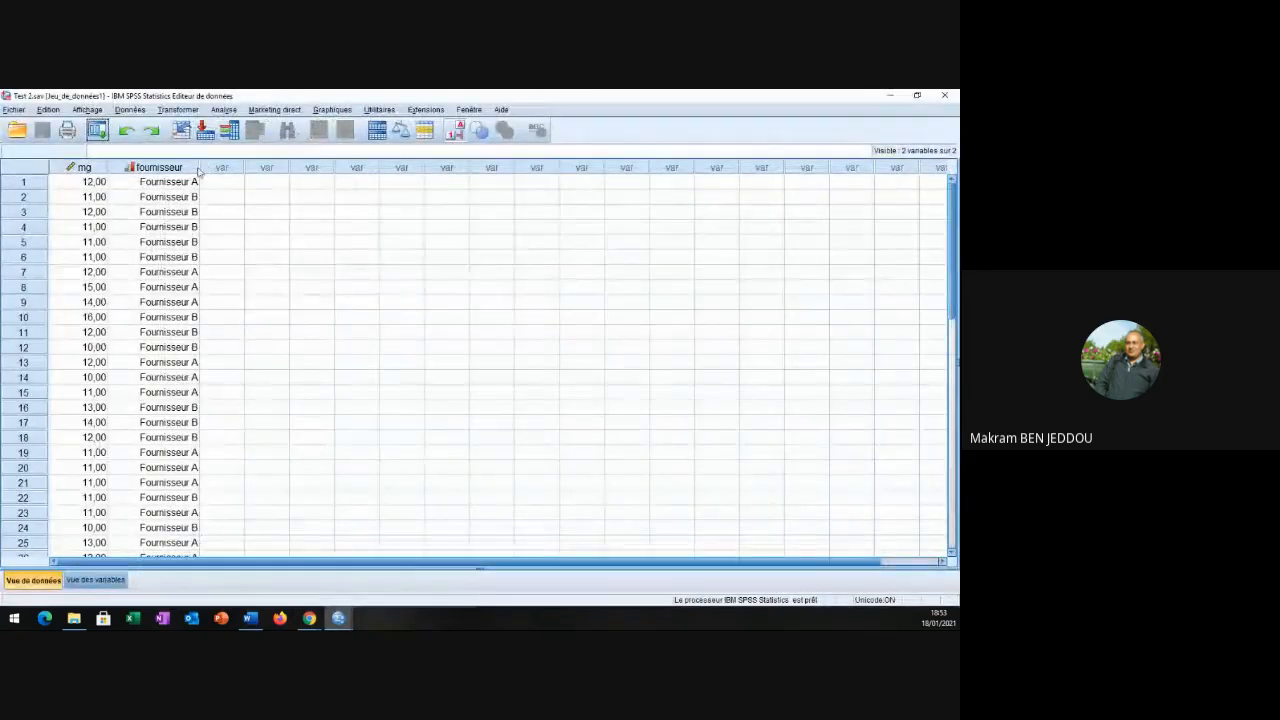
drag(203, 167, 223, 167)
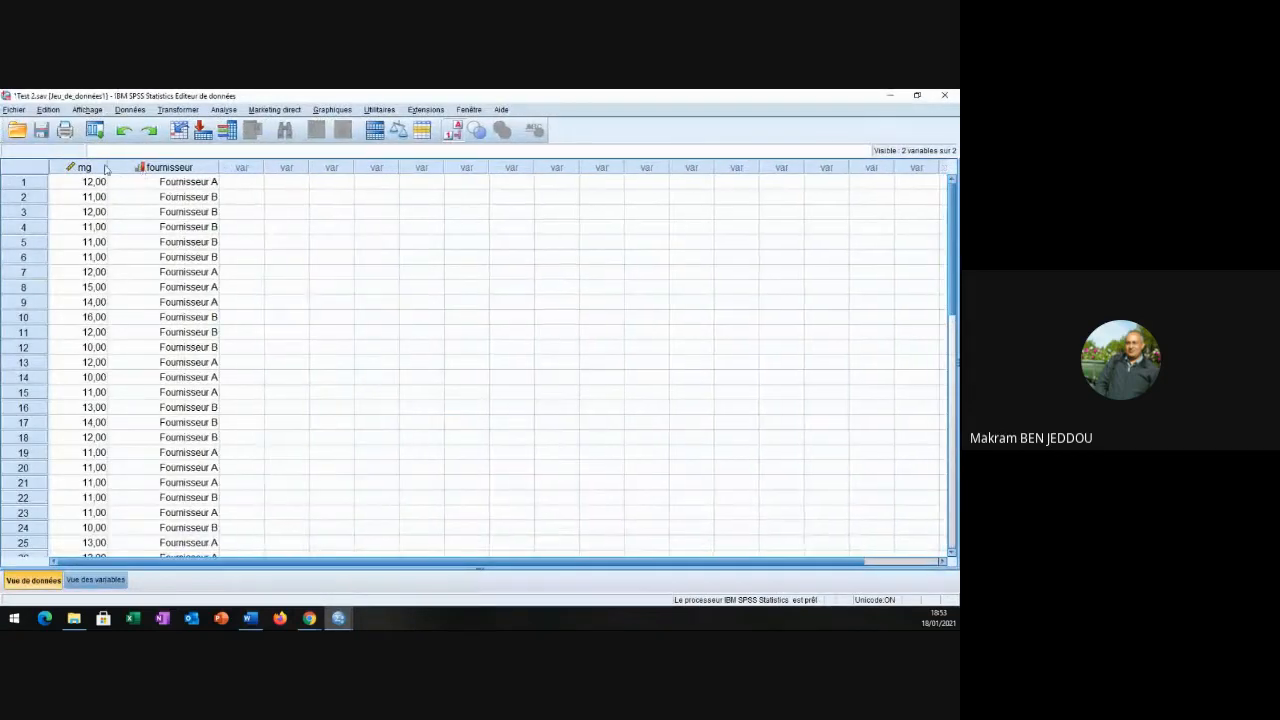
drag(110, 165, 147, 165)
click(126, 168)
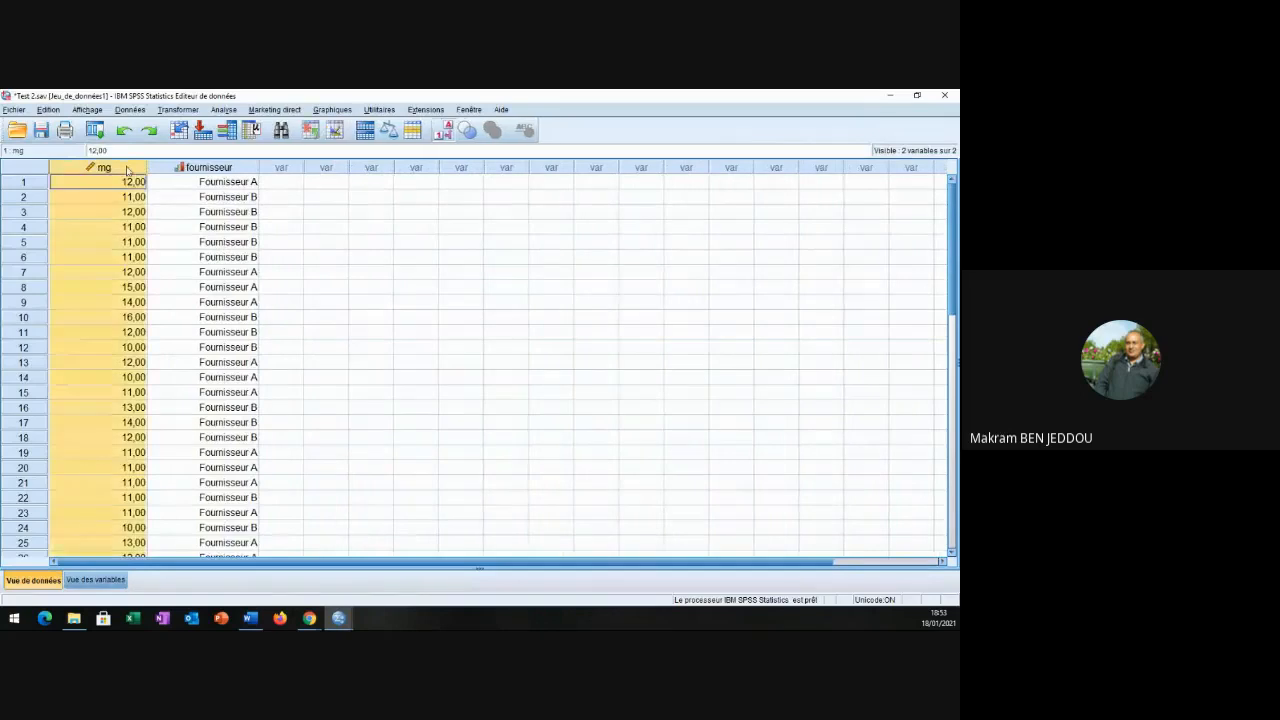
Reread question 8 in the Word document and return to the Test 2 data in SPSS.
click(338, 618)
click(250, 620)
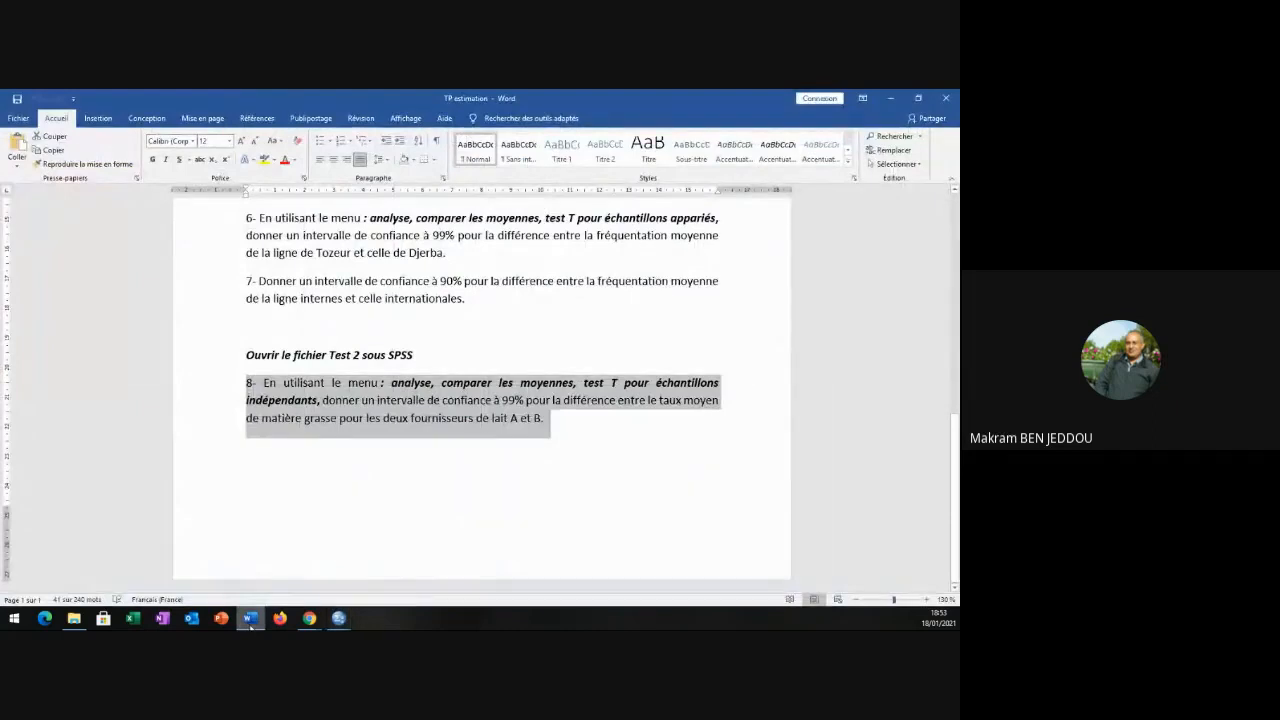
click(250, 620)
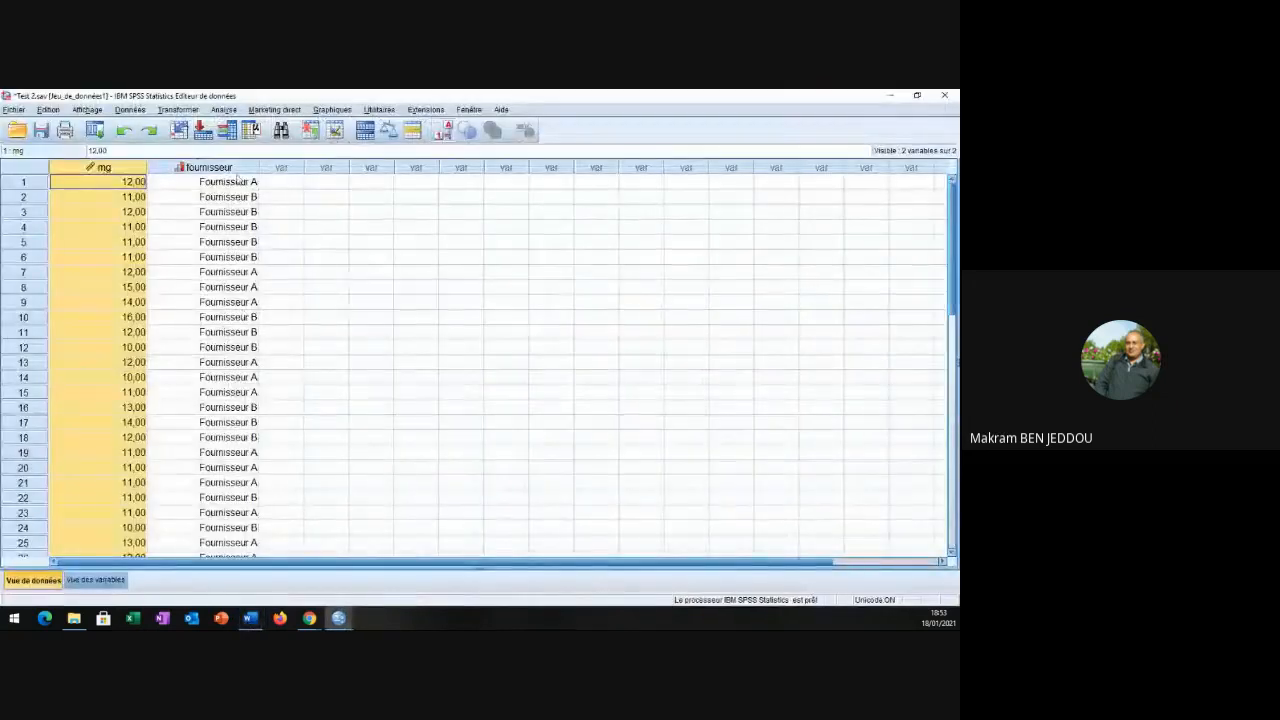
Show the variable definitions of Test 2 and widen the Libellé and Valeurs columns so their contents can be read.
click(100, 580)
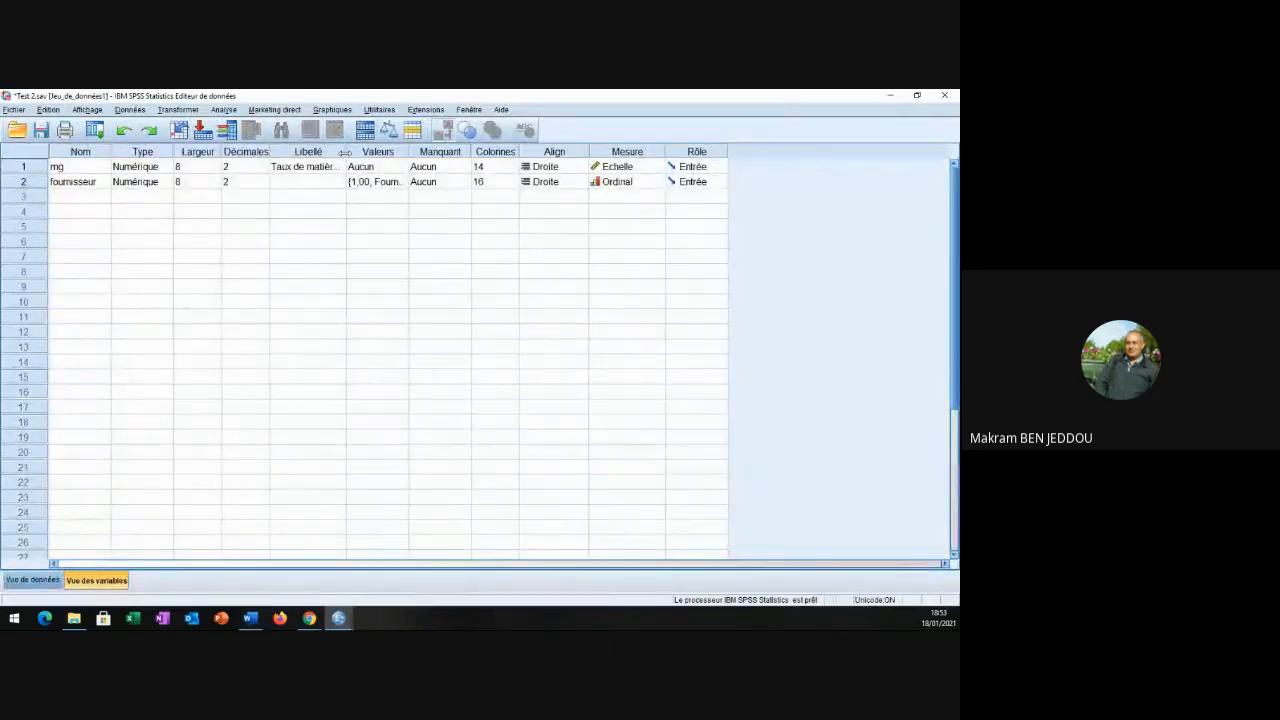
drag(345, 153, 389, 156)
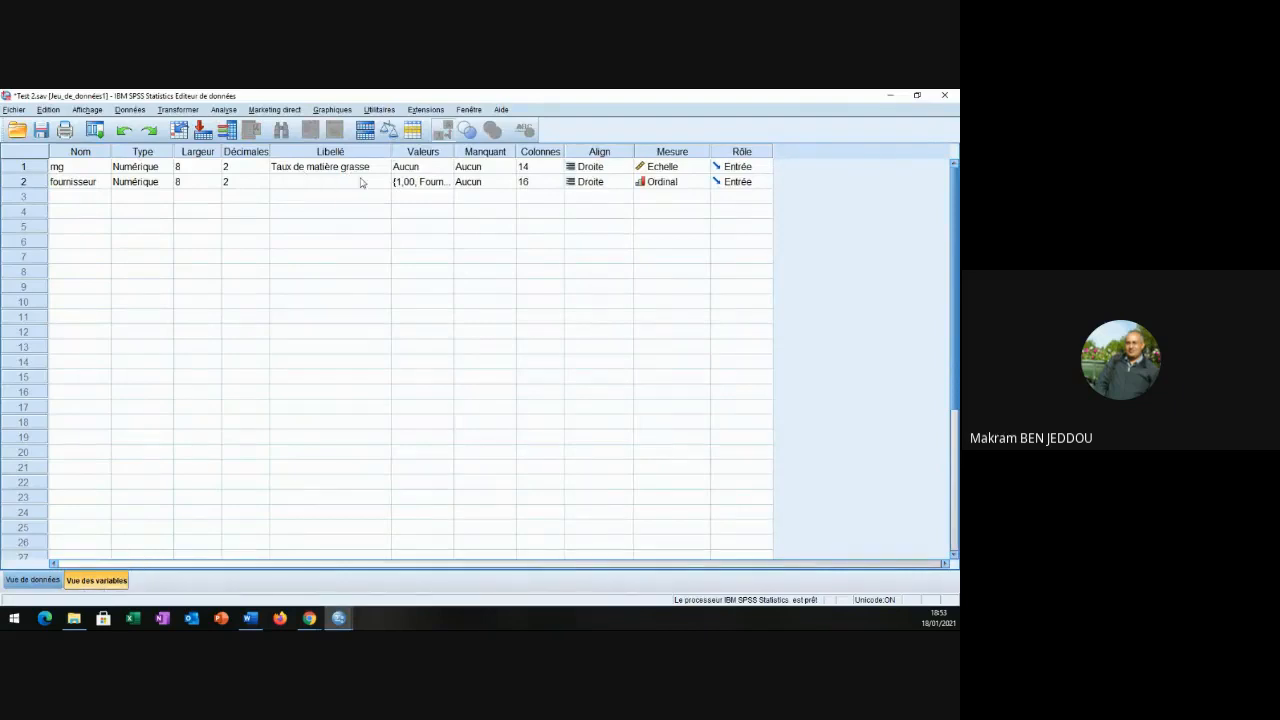
click(62, 170)
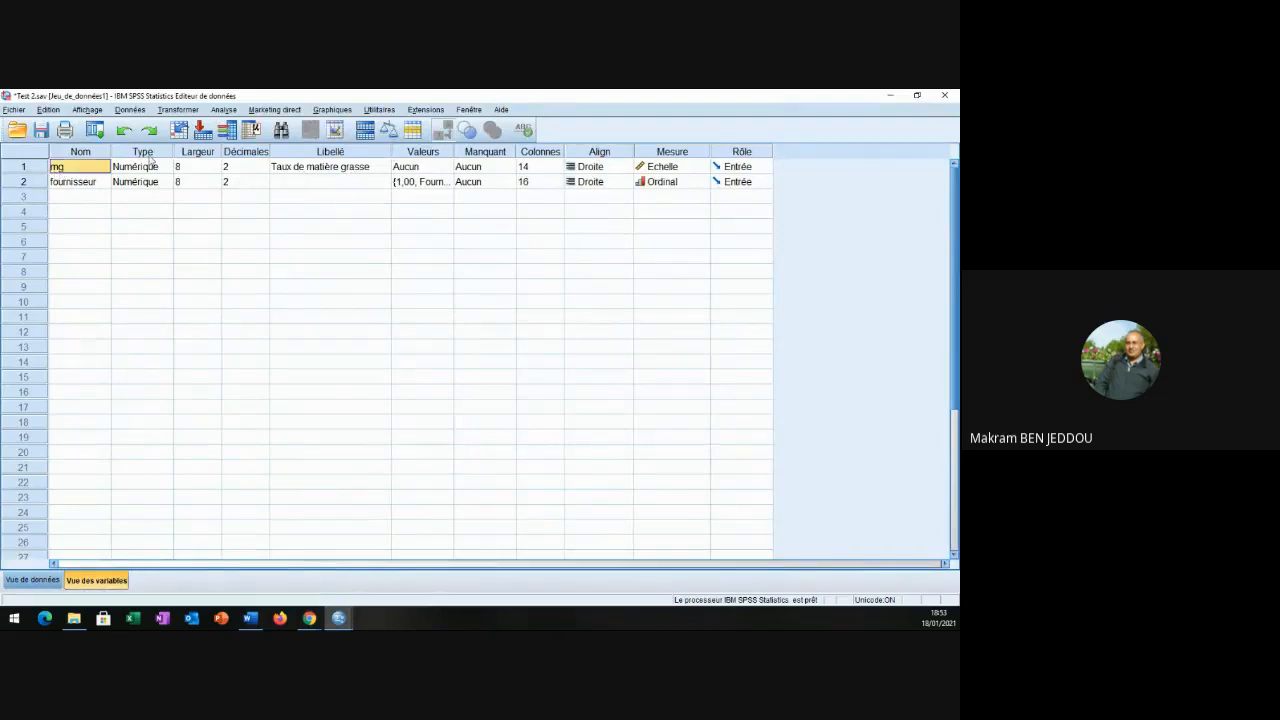
click(307, 168)
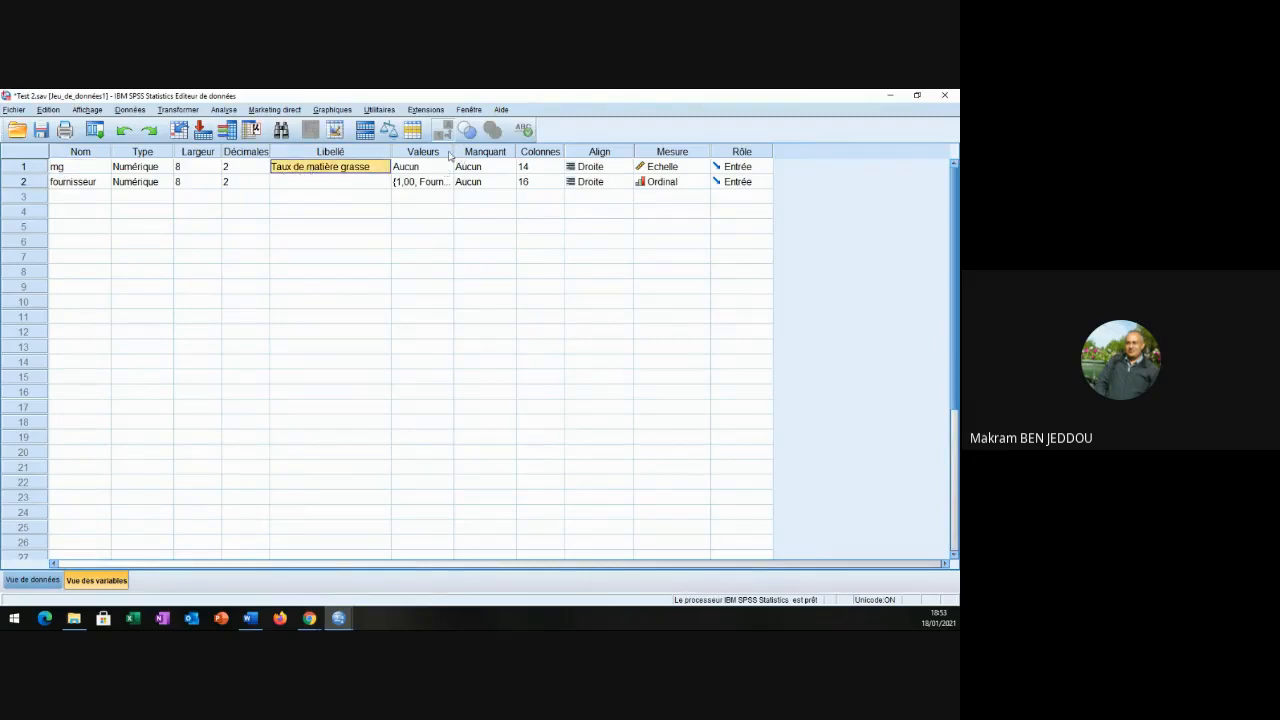
drag(453, 151, 518, 151)
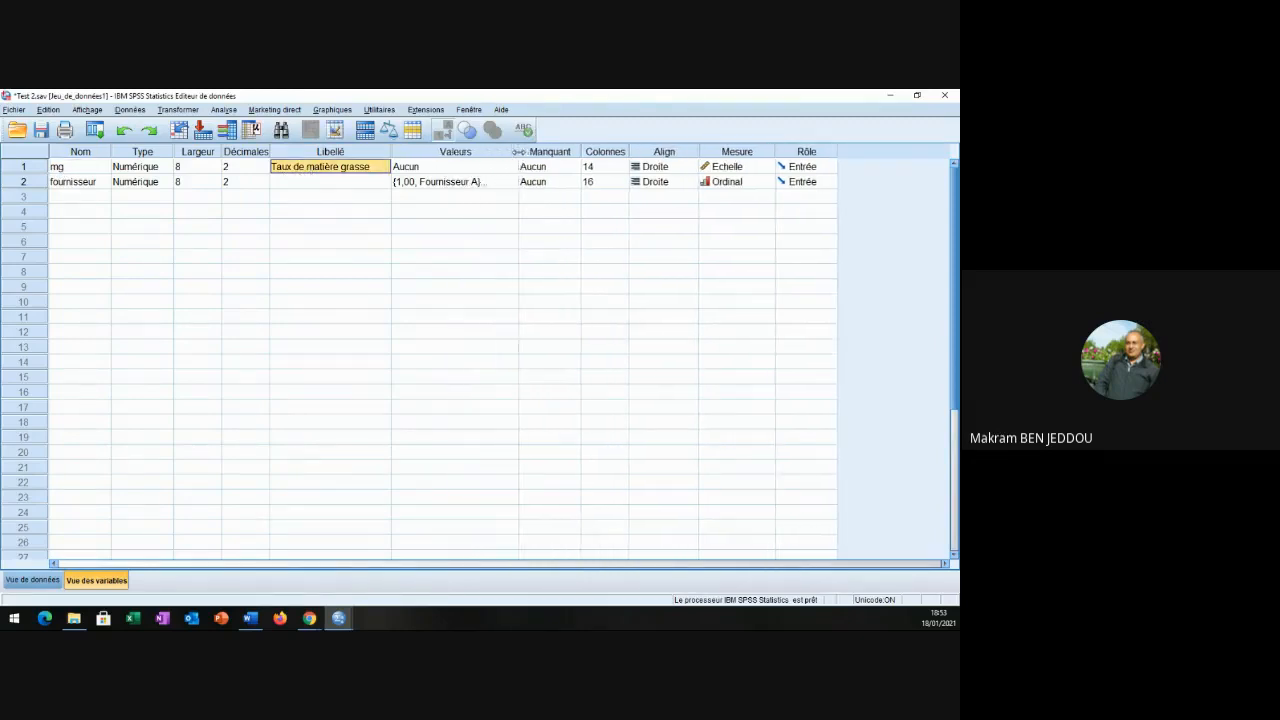
Examine the value labels of the fournisseur variable, close them without changes and return to the data view.
click(512, 182)
click(512, 182)
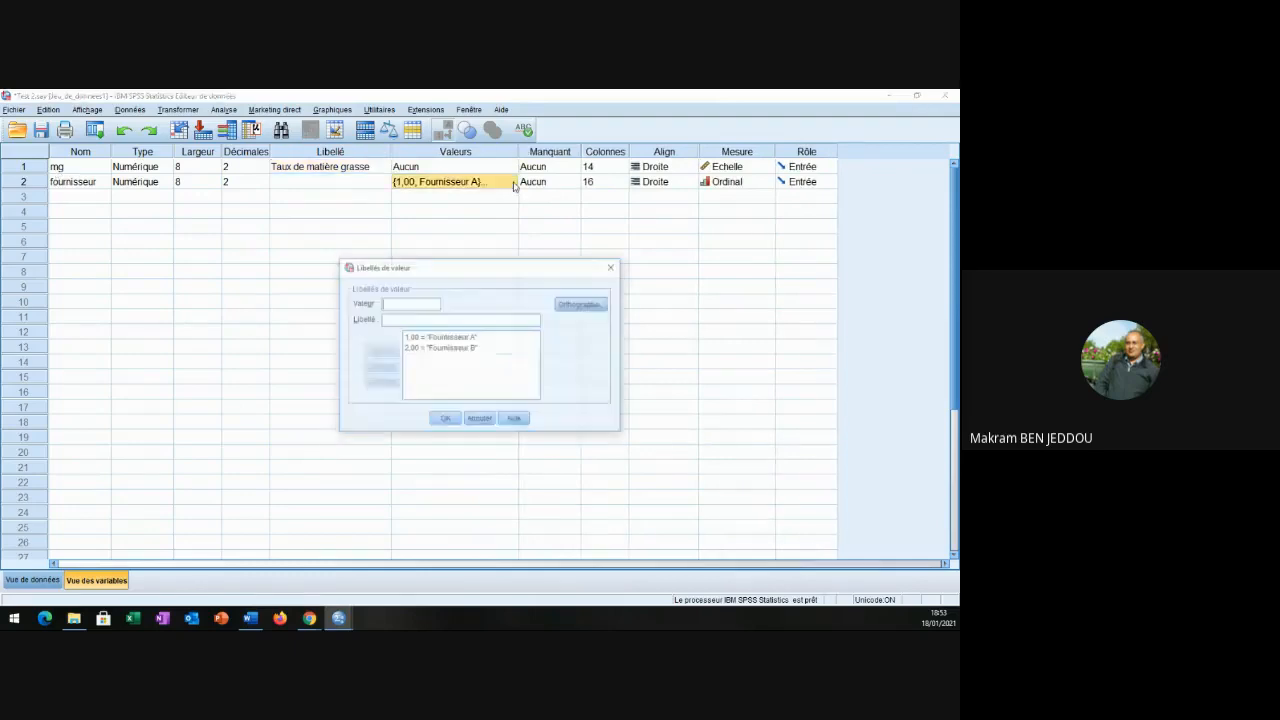
click(480, 420)
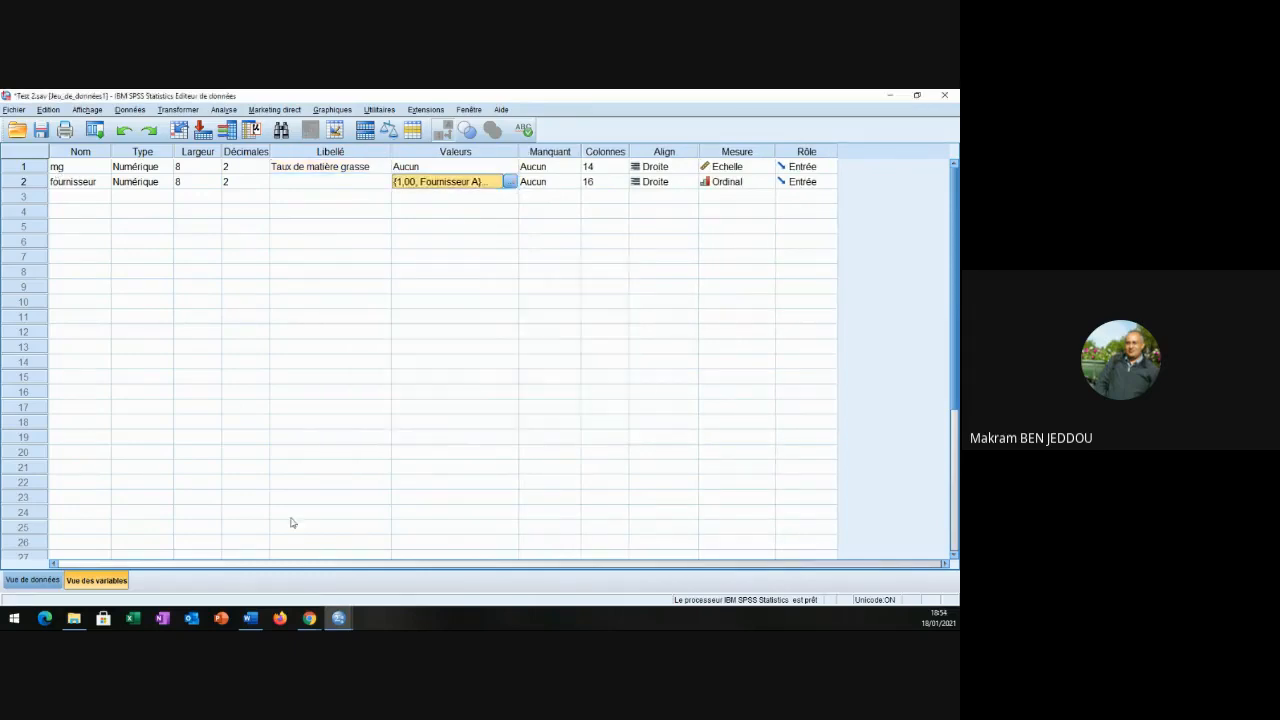
click(32, 580)
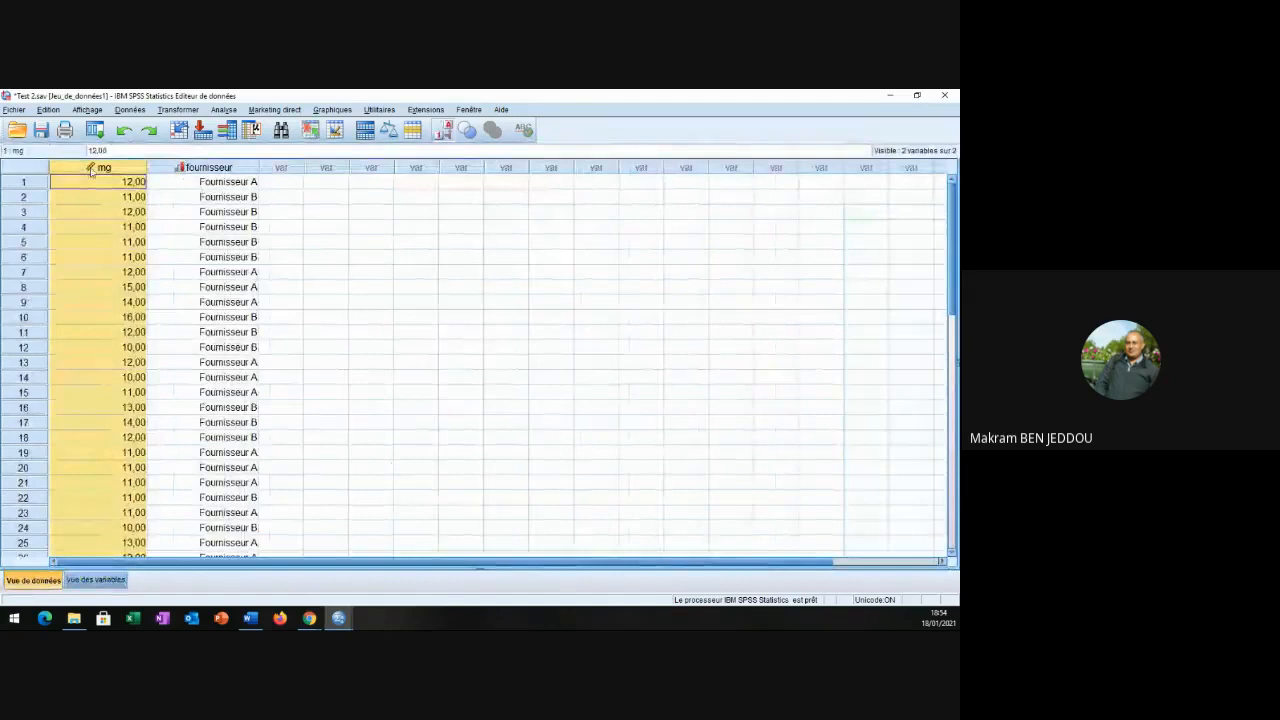
Examine the mg and fournisseur columns, check the confidence level in question 8 in Word and return to SPSS.
click(172, 196)
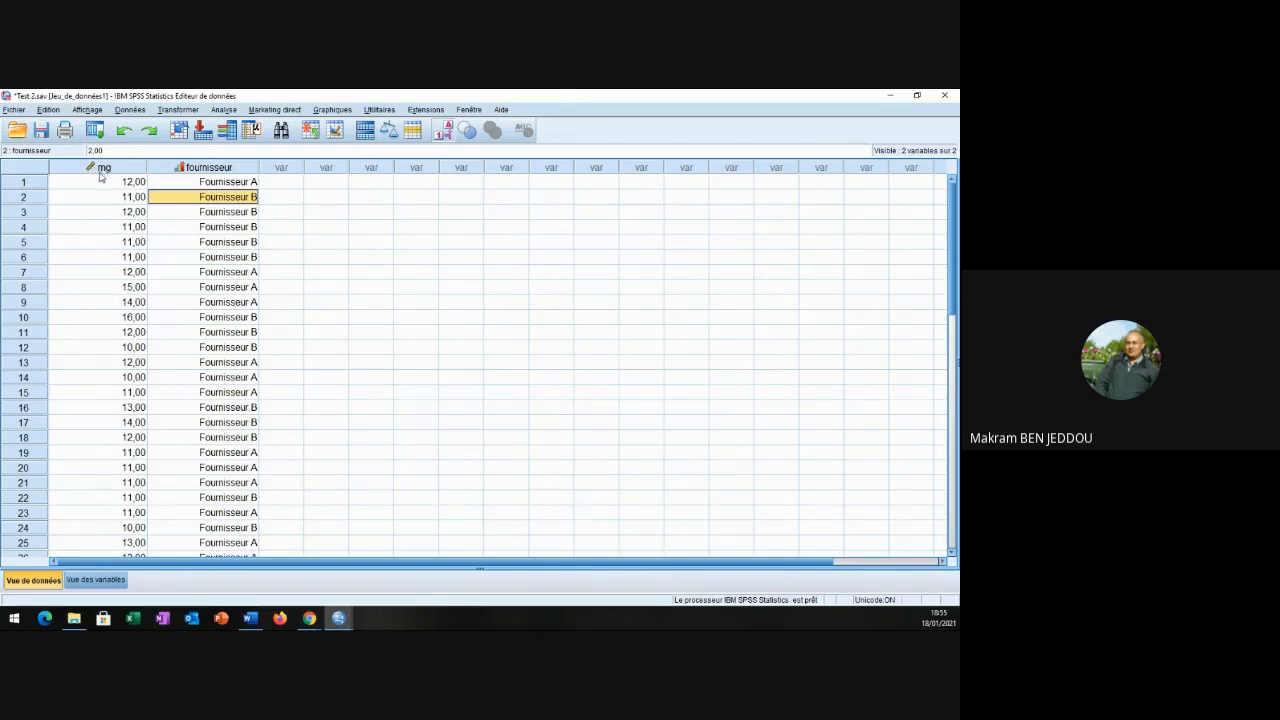
mouse_move(101, 176)
mouse_move(207, 170)
click(252, 620)
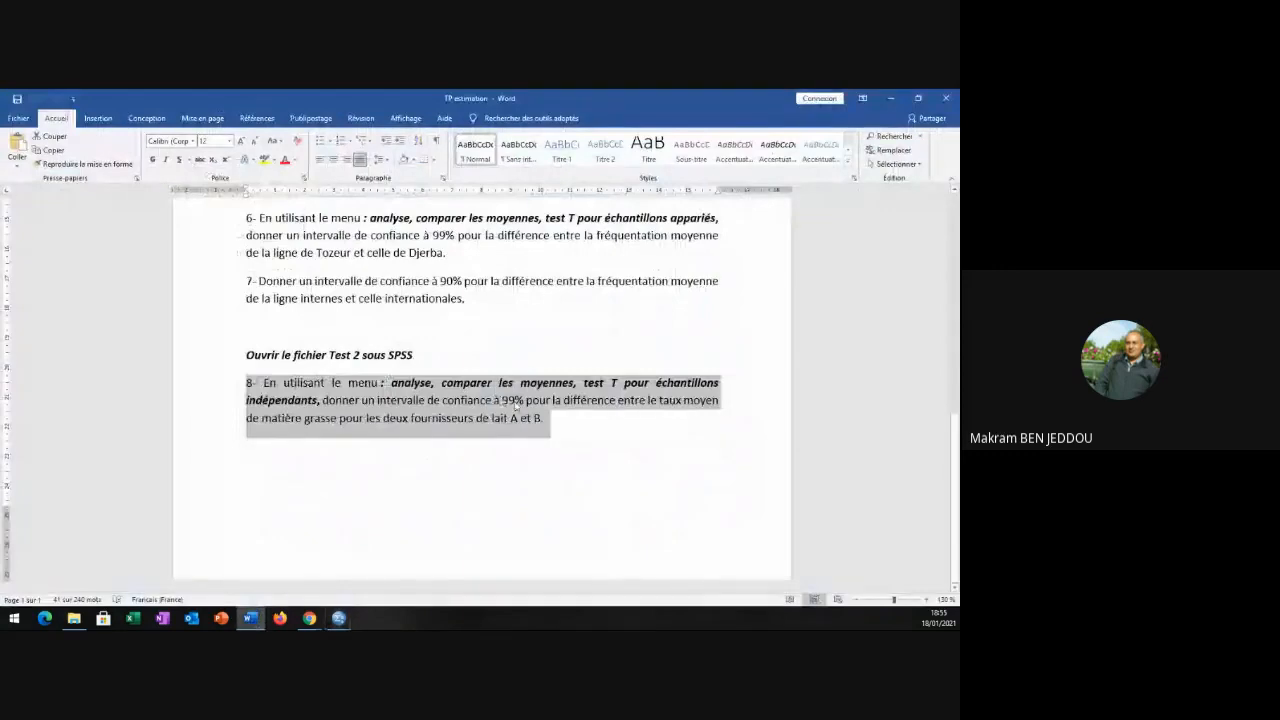
click(243, 624)
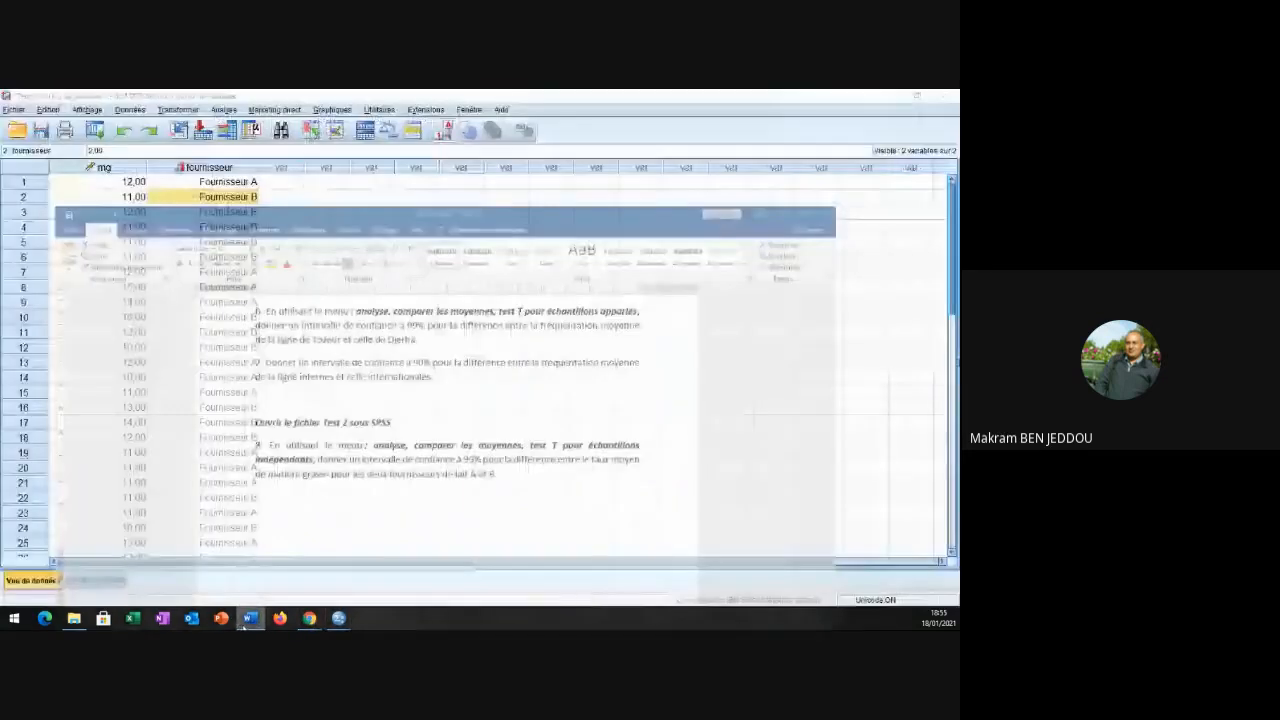
Set up an independent-samples T test with Taux de matière grasse as test variable and fournisseur as grouping variable.
click(223, 109)
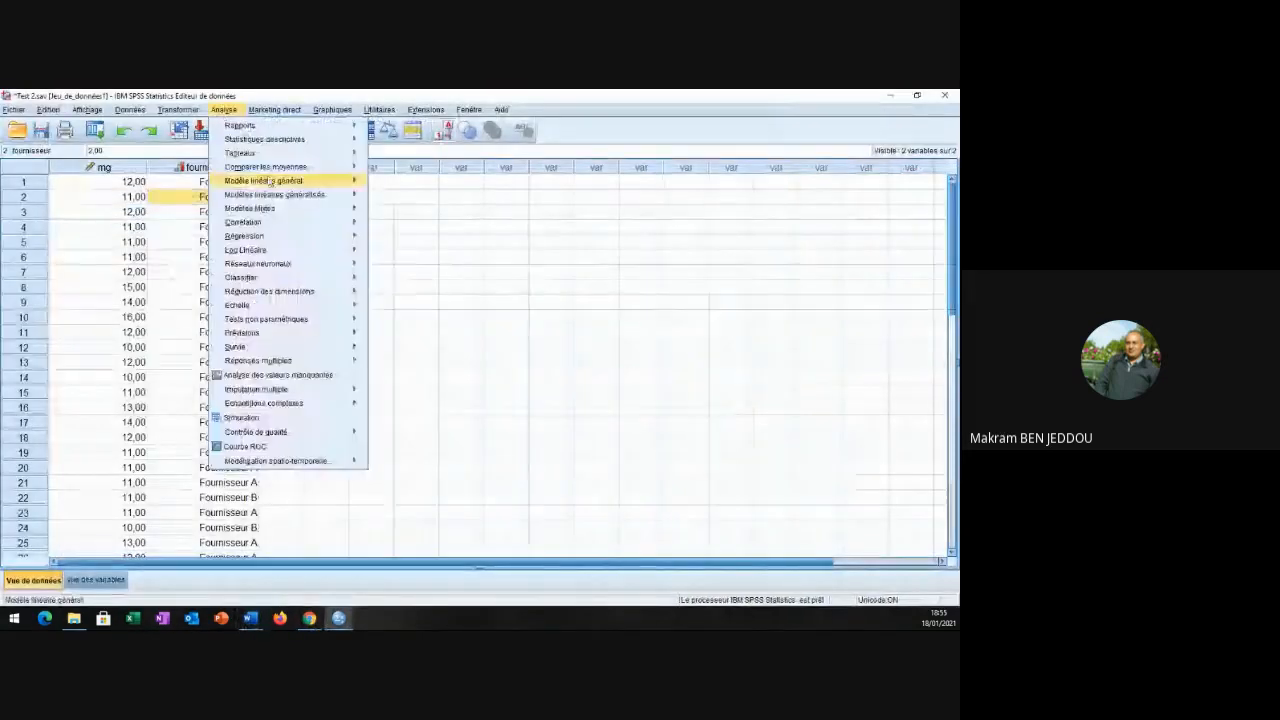
mouse_move(265, 166)
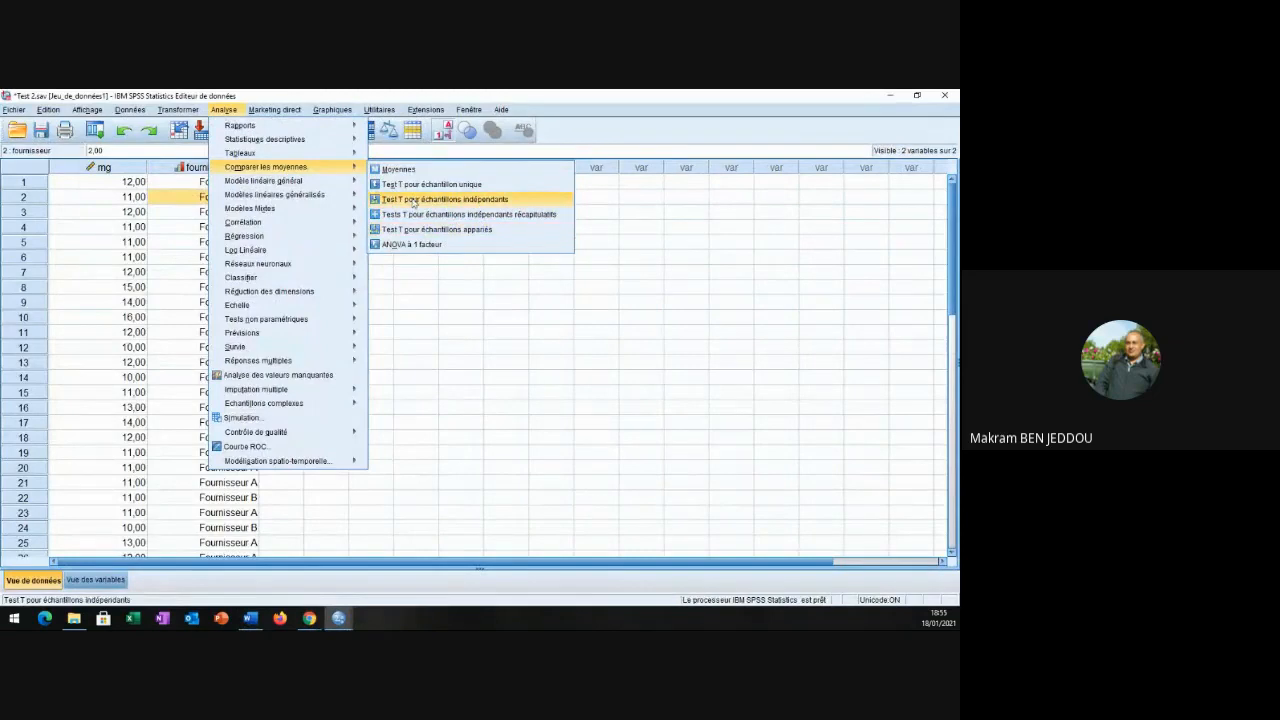
click(410, 199)
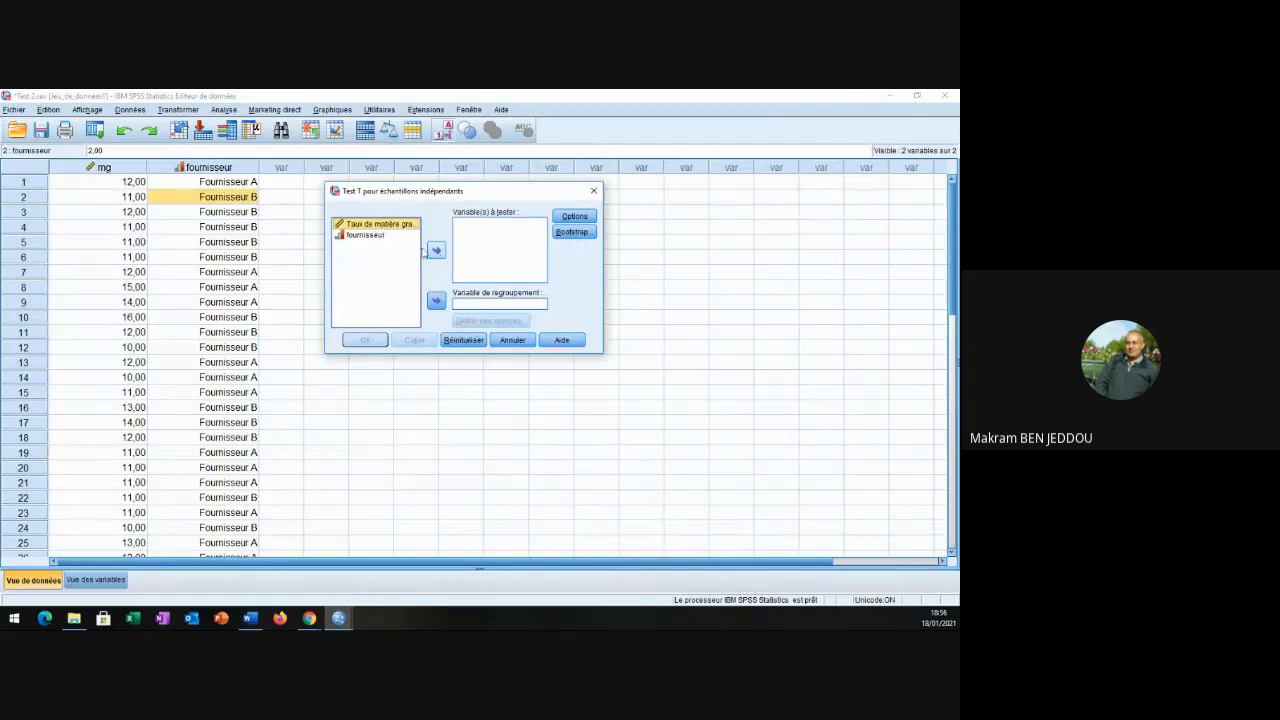
click(436, 250)
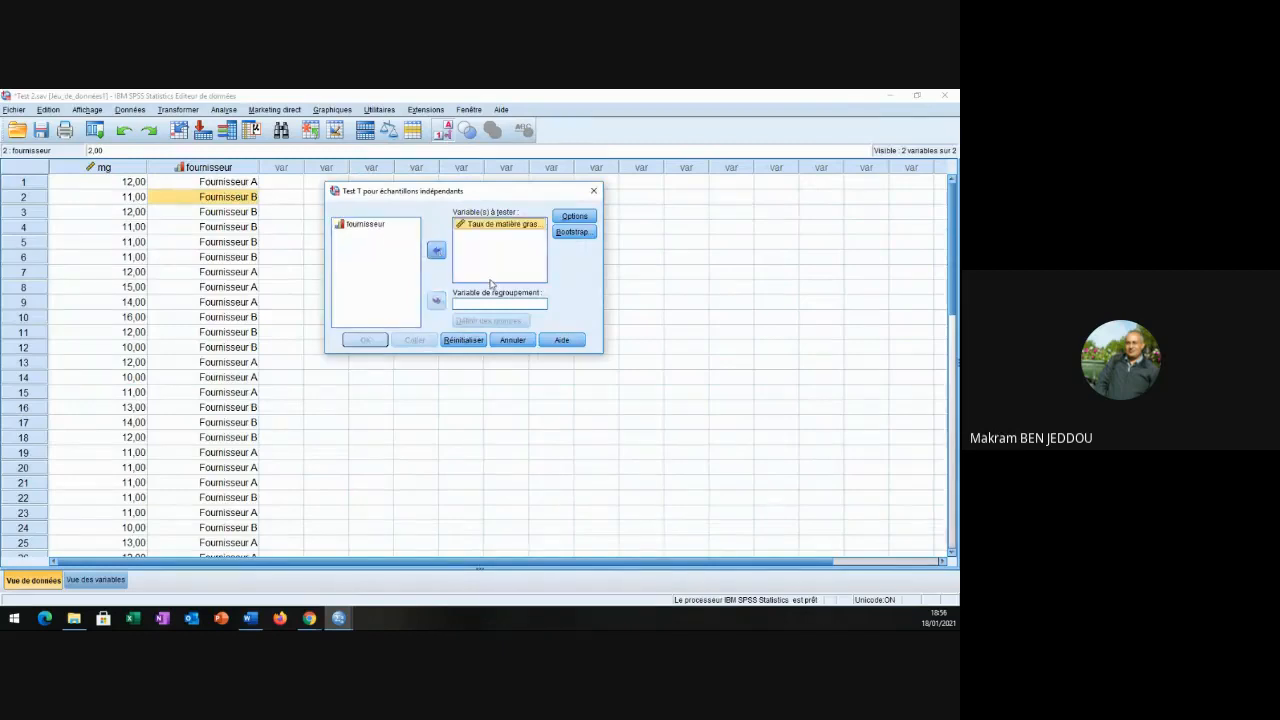
click(372, 226)
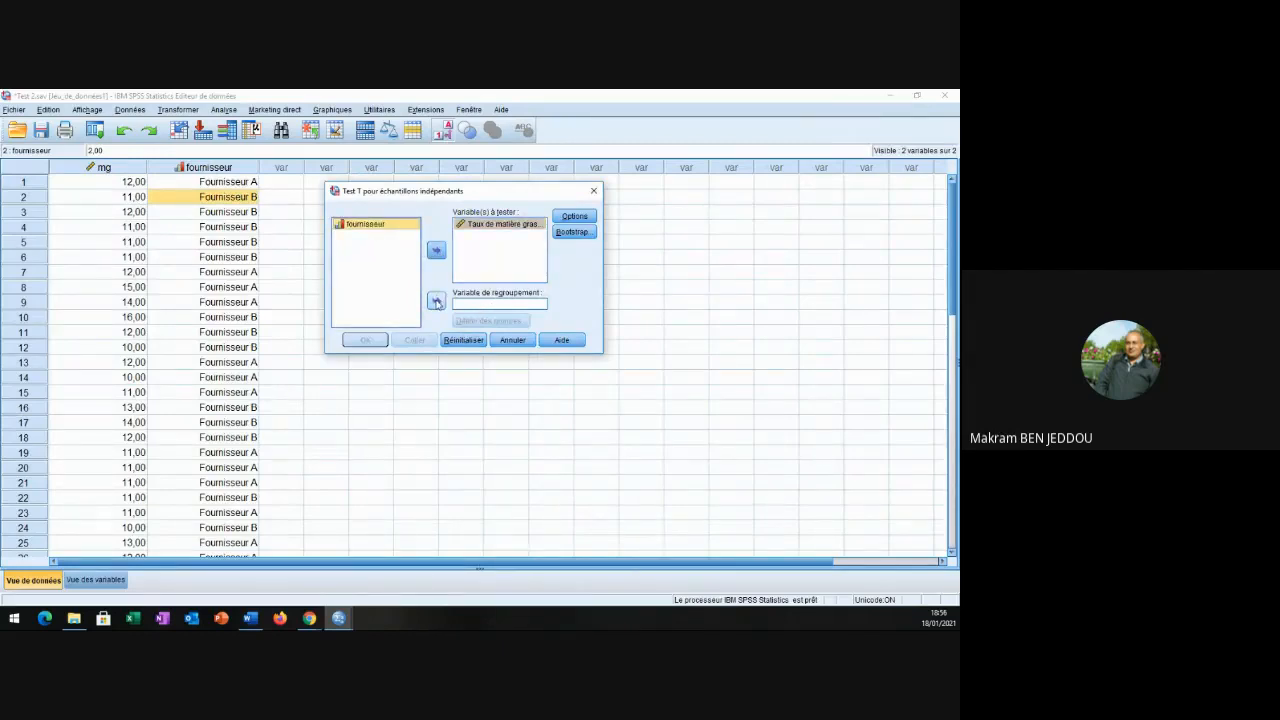
click(436, 302)
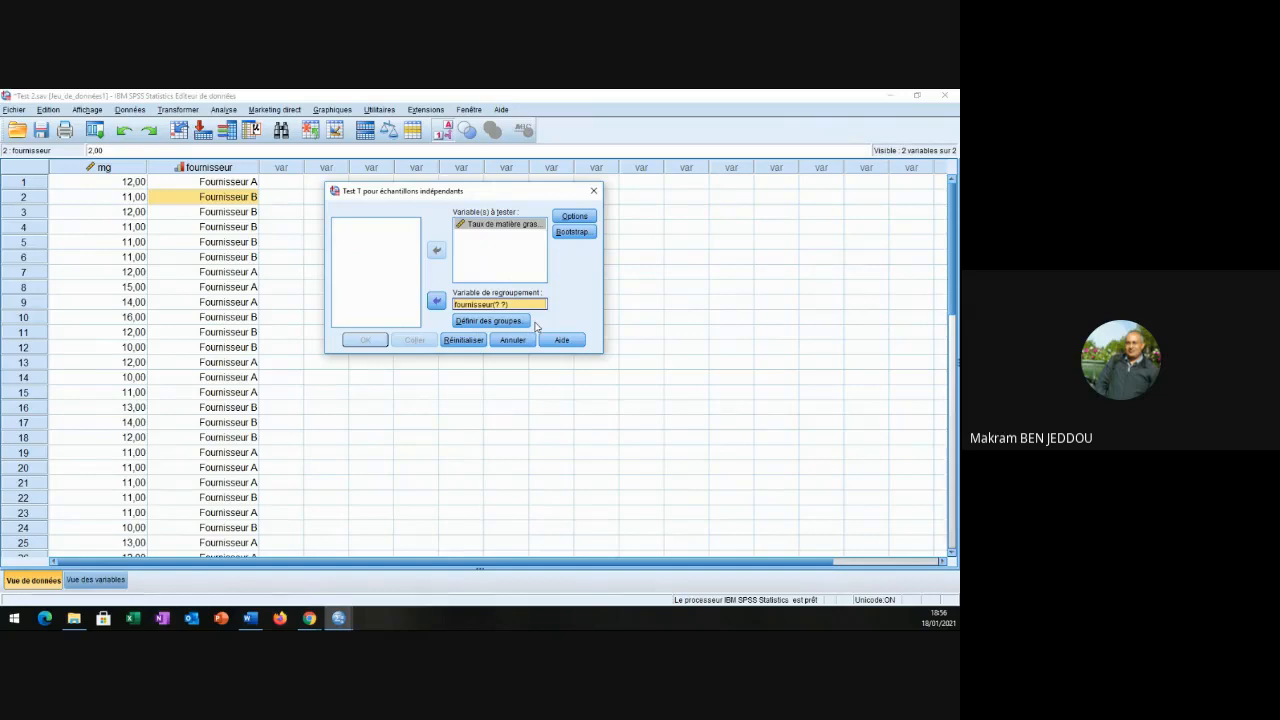
Define the fournisseur groups by specified values, with Groupe 1 as 1 and Groupe 2 as 2.
click(487, 322)
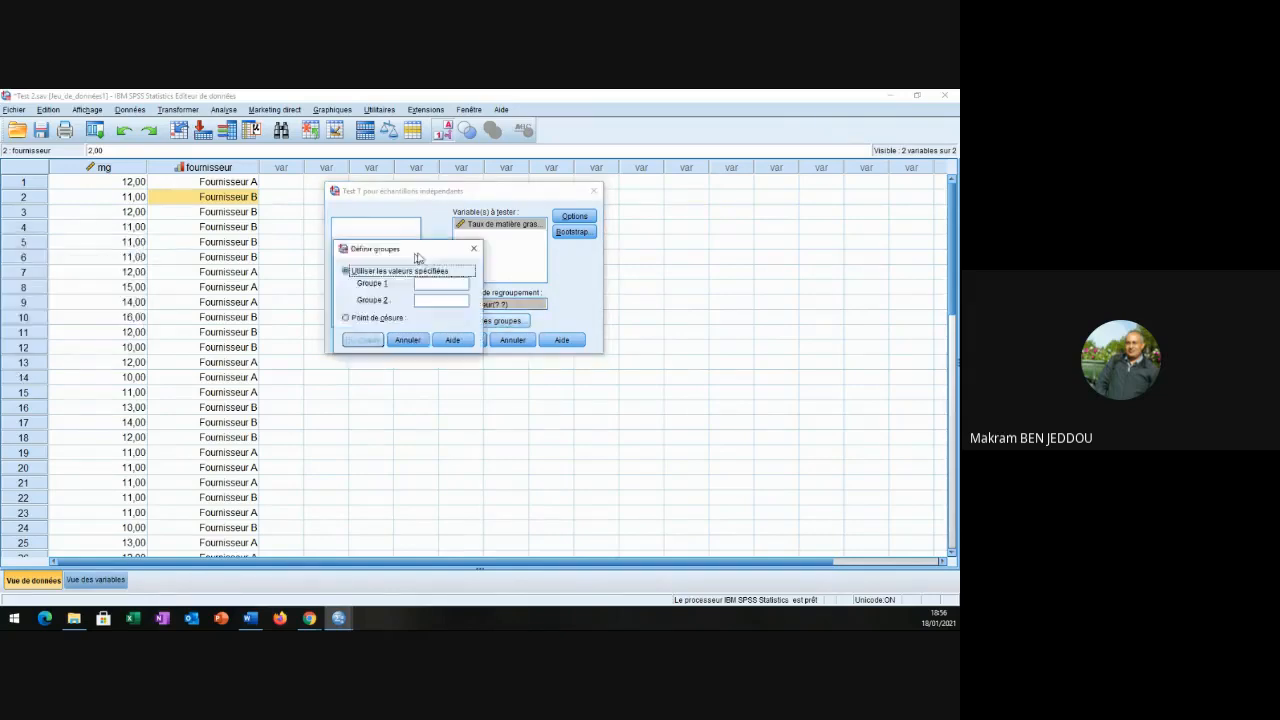
click(463, 408)
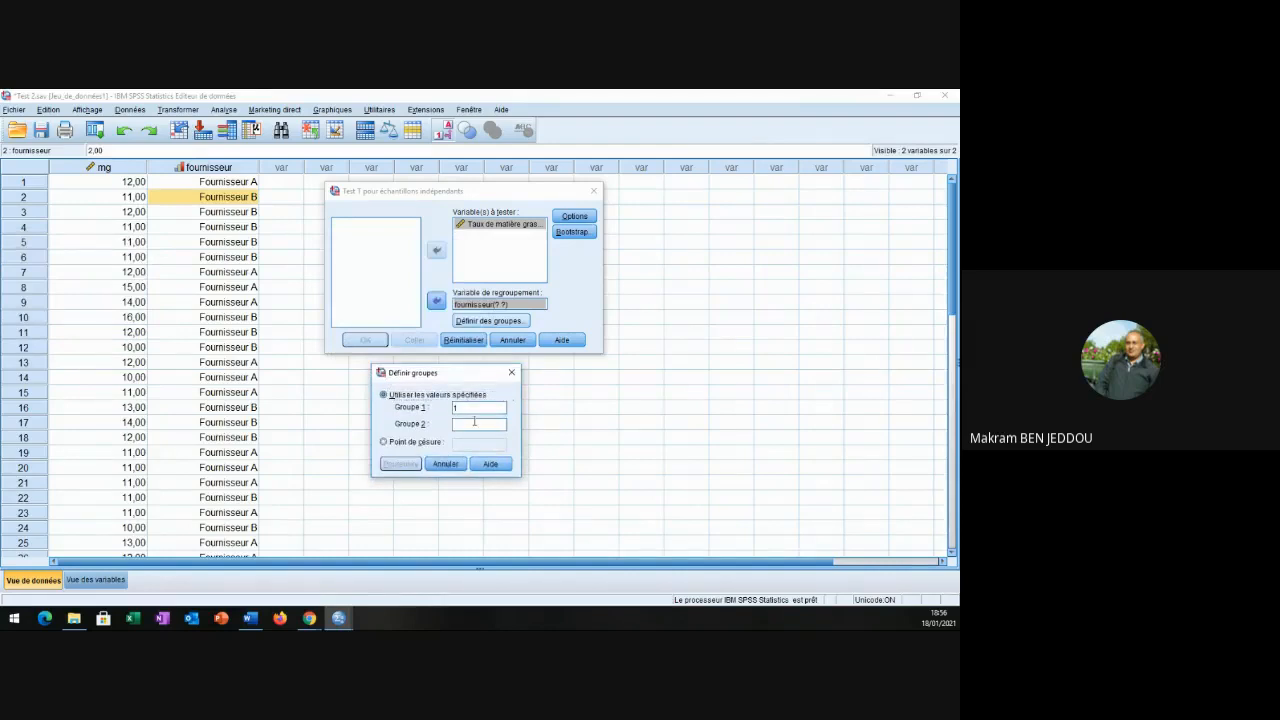
click(473, 420)
text(2)
click(401, 465)
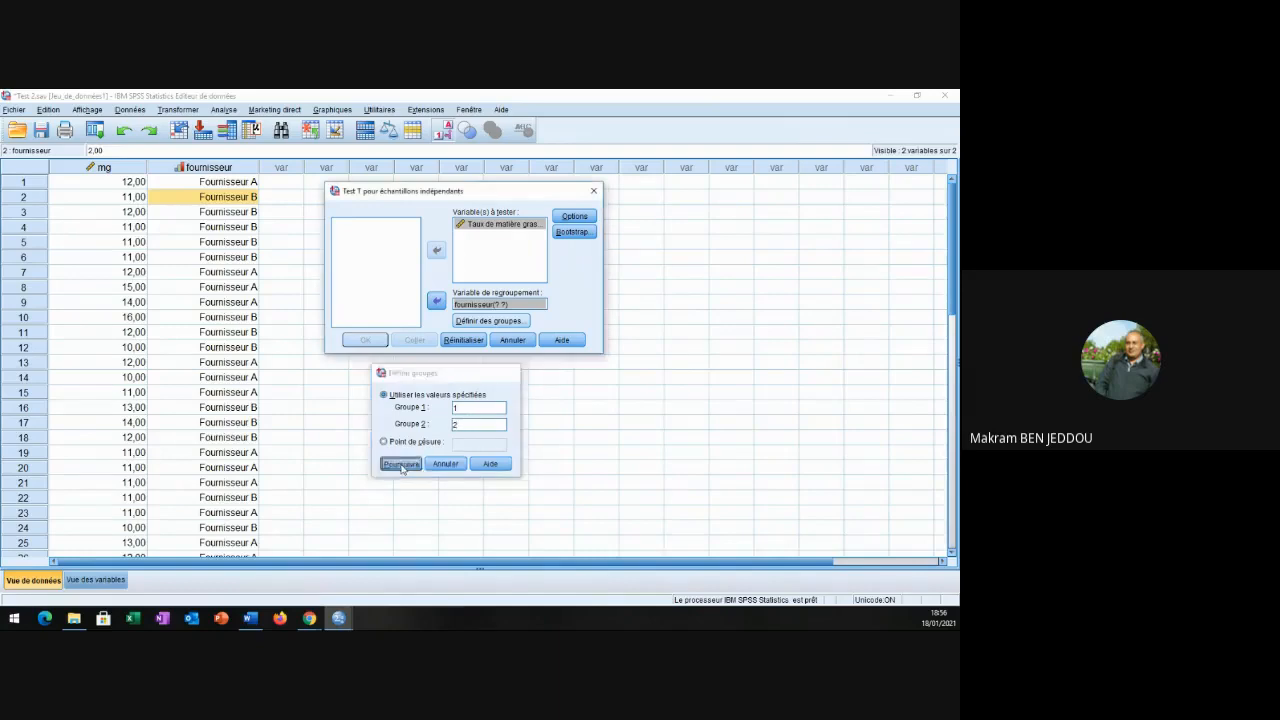
Set the T test's confidence interval percentage to 99, as question 8 requires.
click(574, 216)
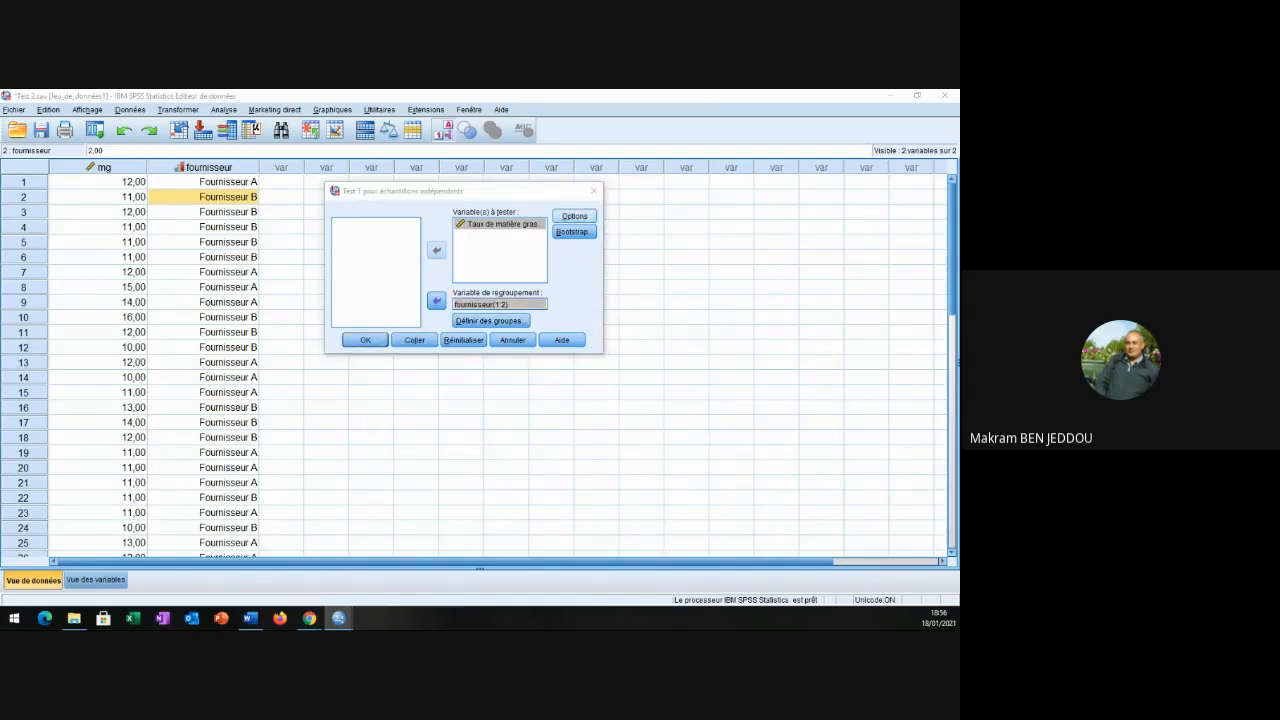
drag(205, 319, 440, 375)
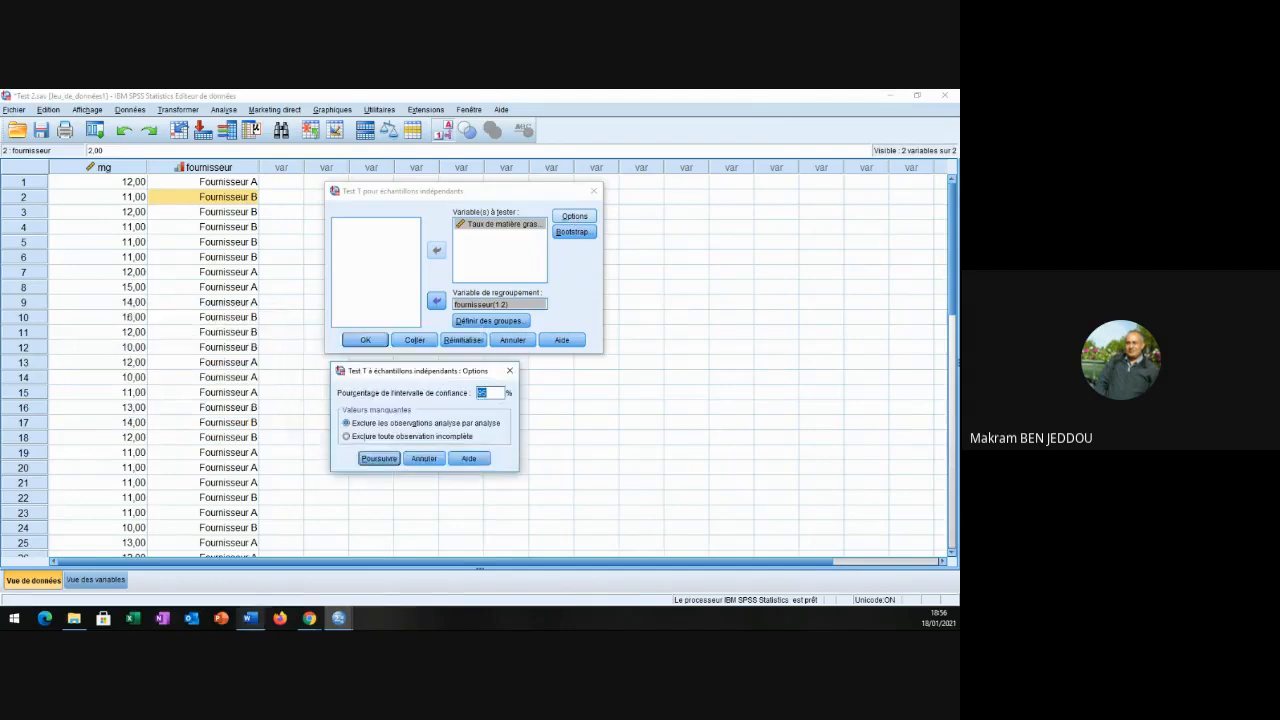
key(alt+Tab)
key(alt+Tab)
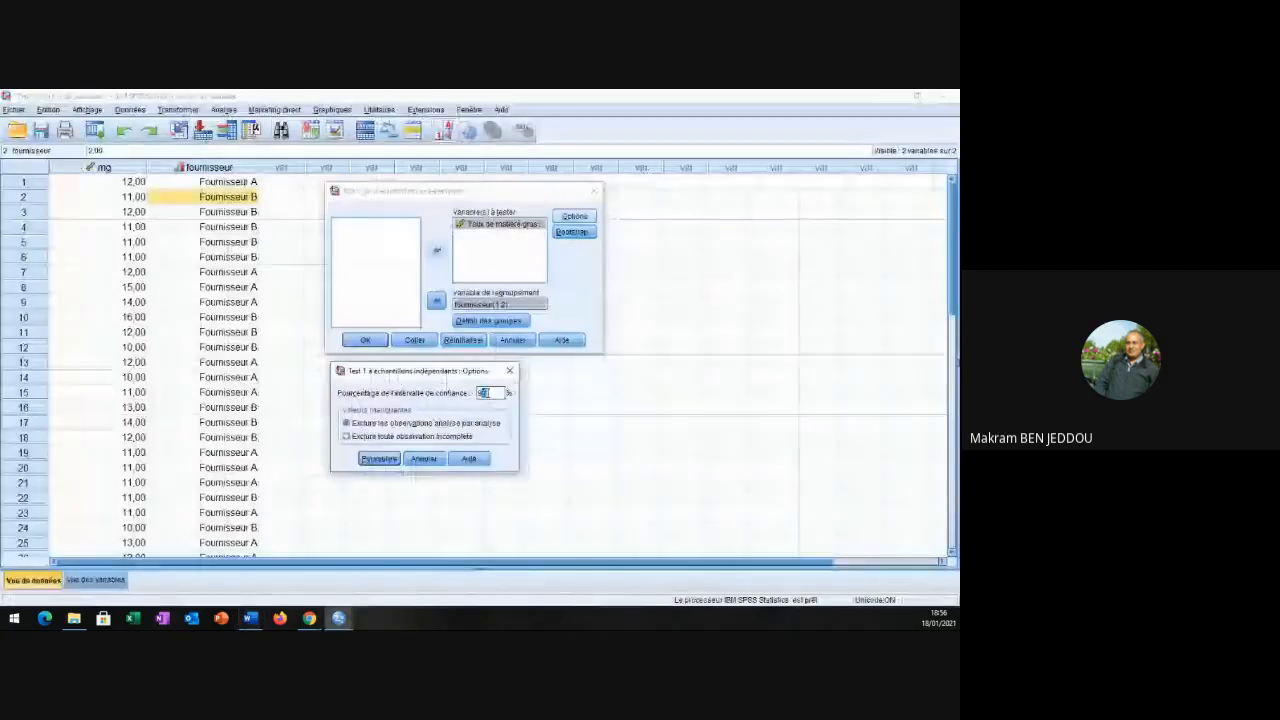
text(0)
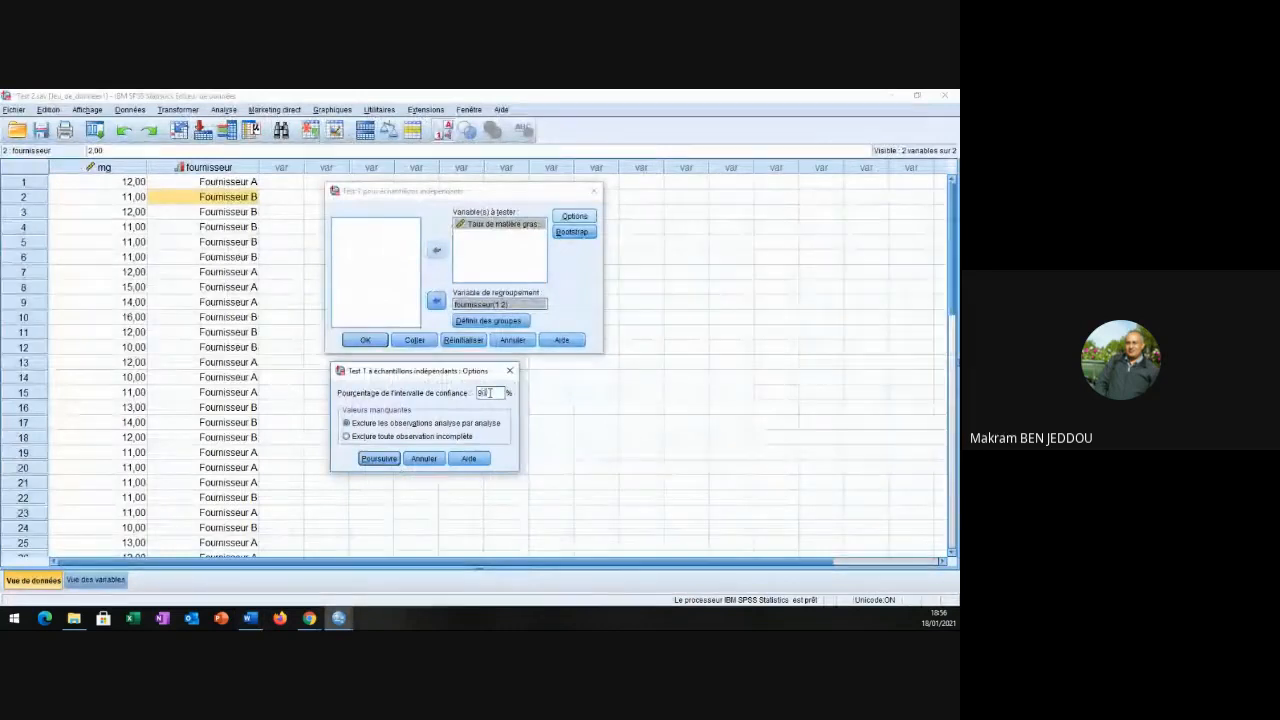
key(BackSpace)
text(9)
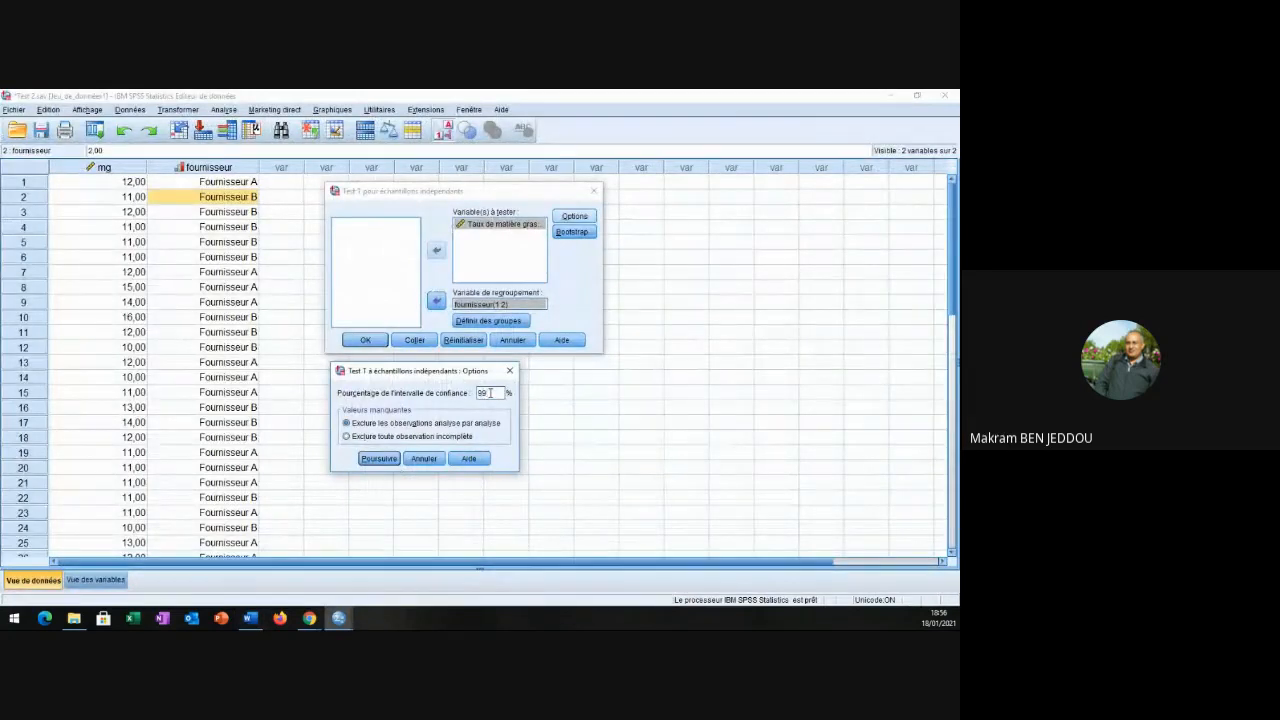
click(384, 458)
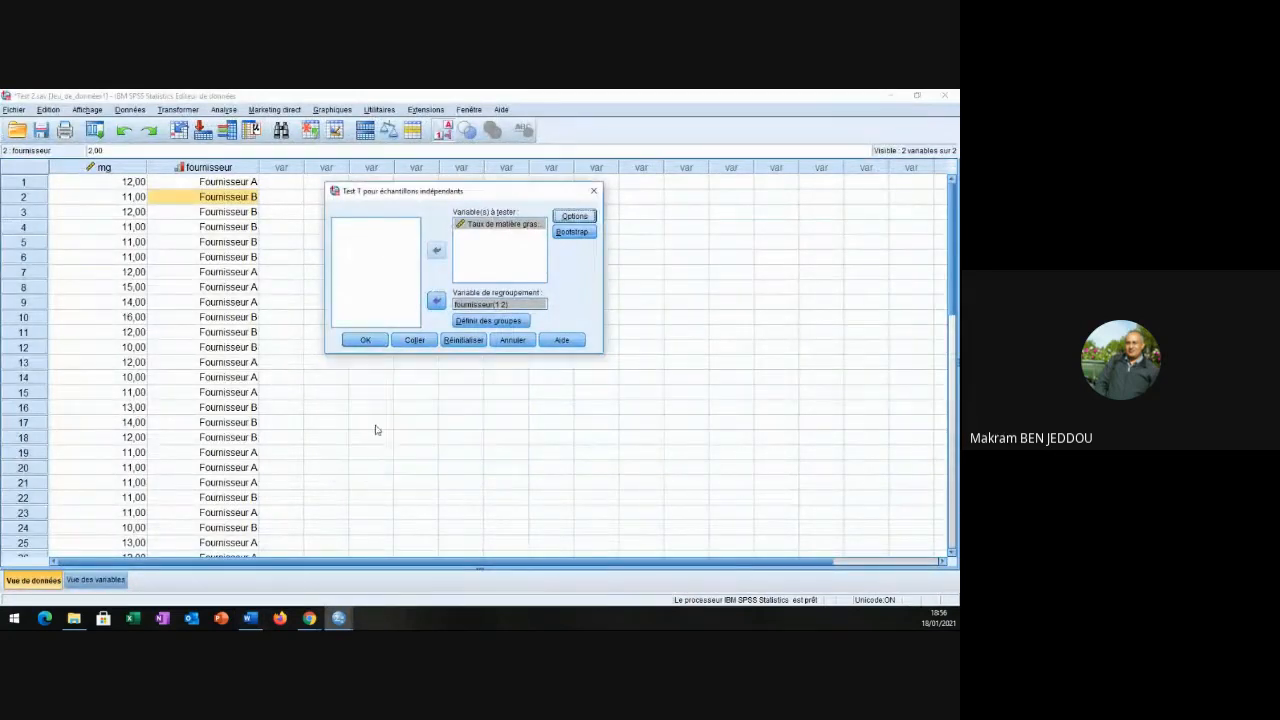
Run the independent-samples T test and select the Test des échantillons indépendants table in the output to read the confidence interval.
click(363, 340)
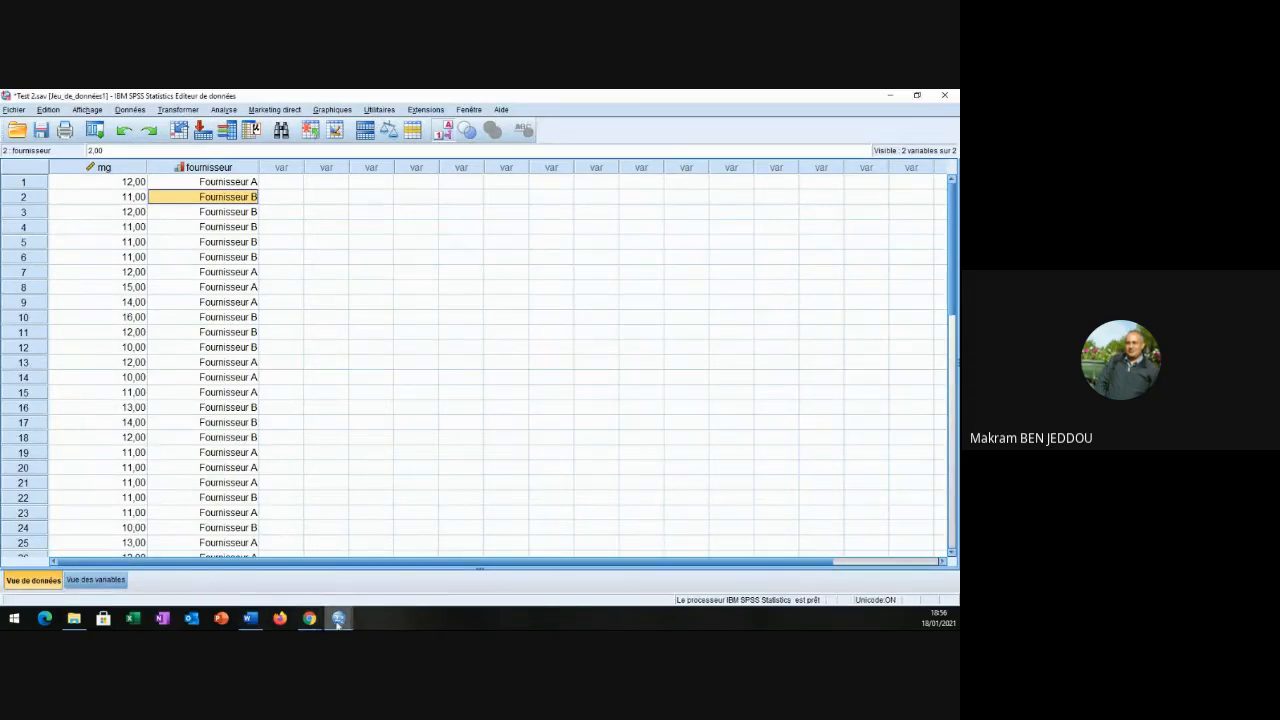
mouse_move(338, 620)
click(249, 537)
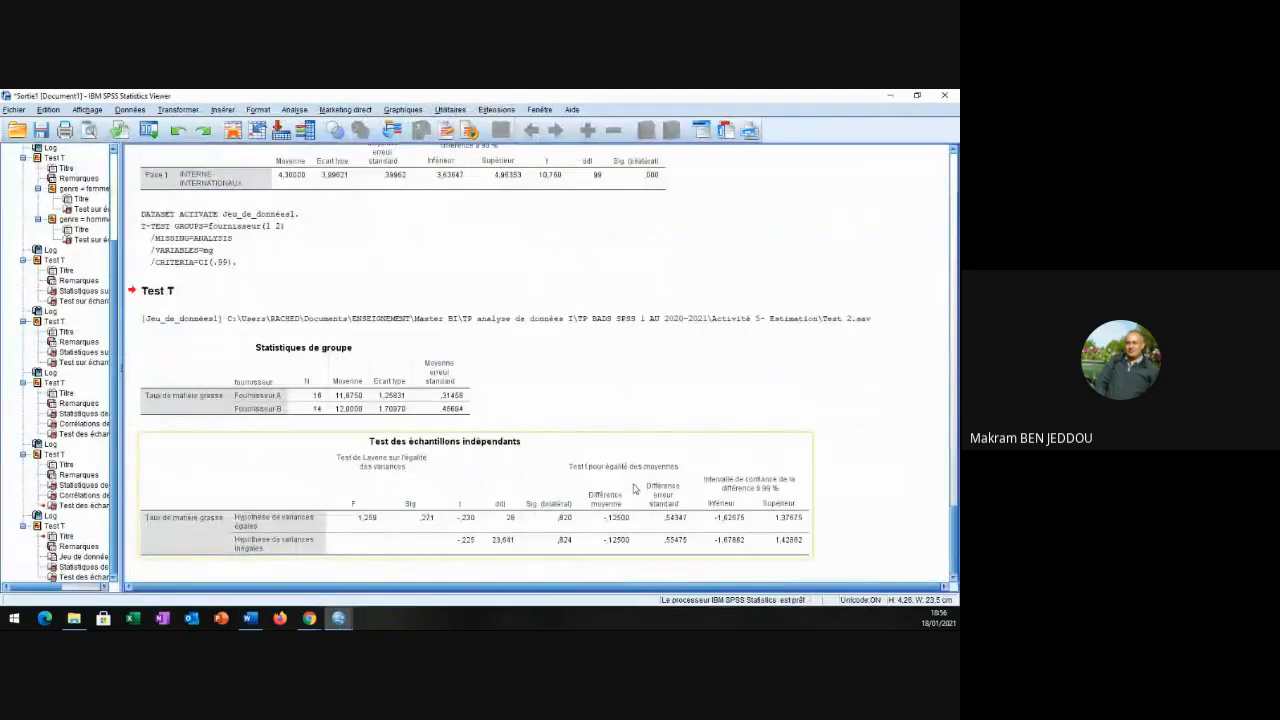
click(705, 514)
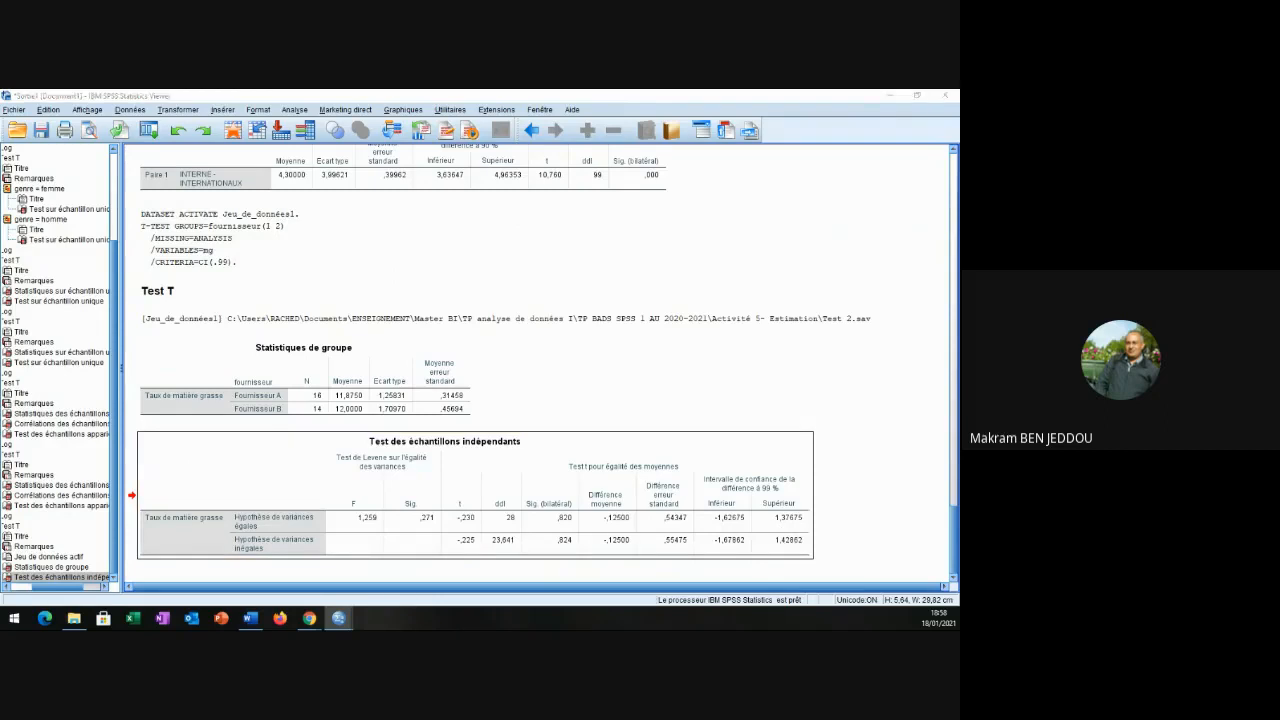
Switch to the TP estimation document in Word and review the exercise questions from question 8 back to the title.
click(250, 618)
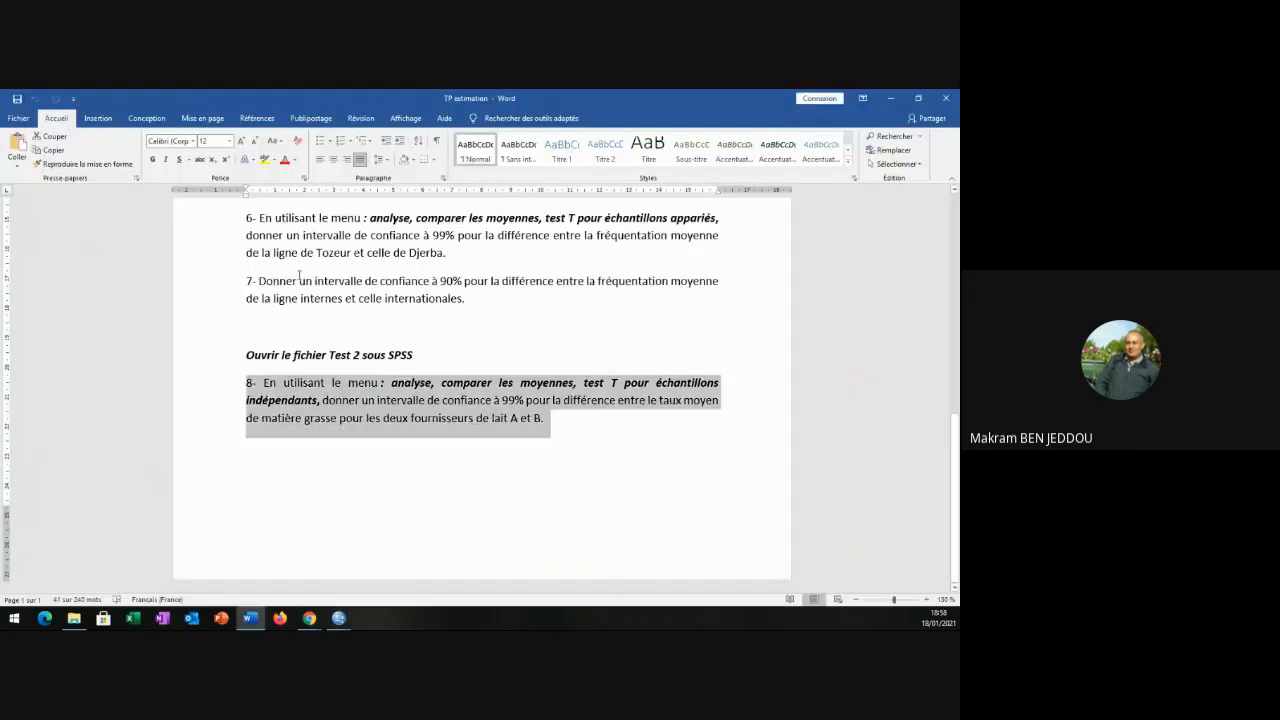
click(472, 461)
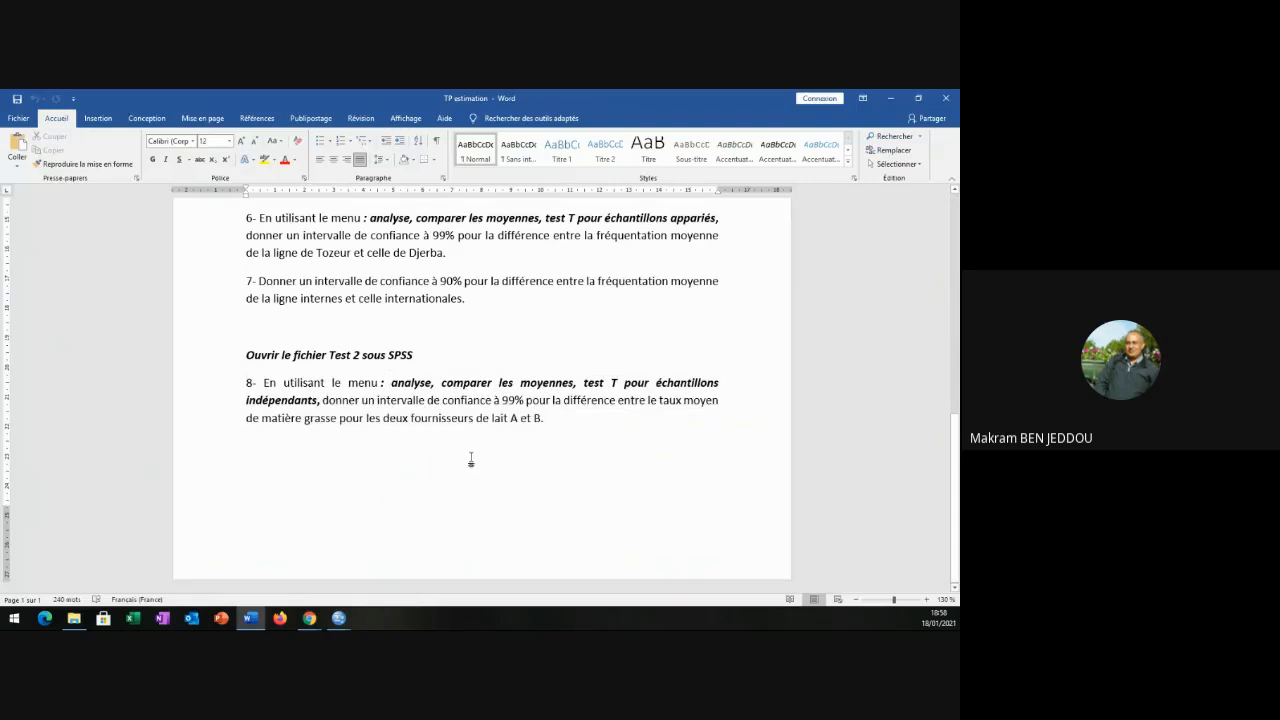
scroll(471, 460, up, 2)
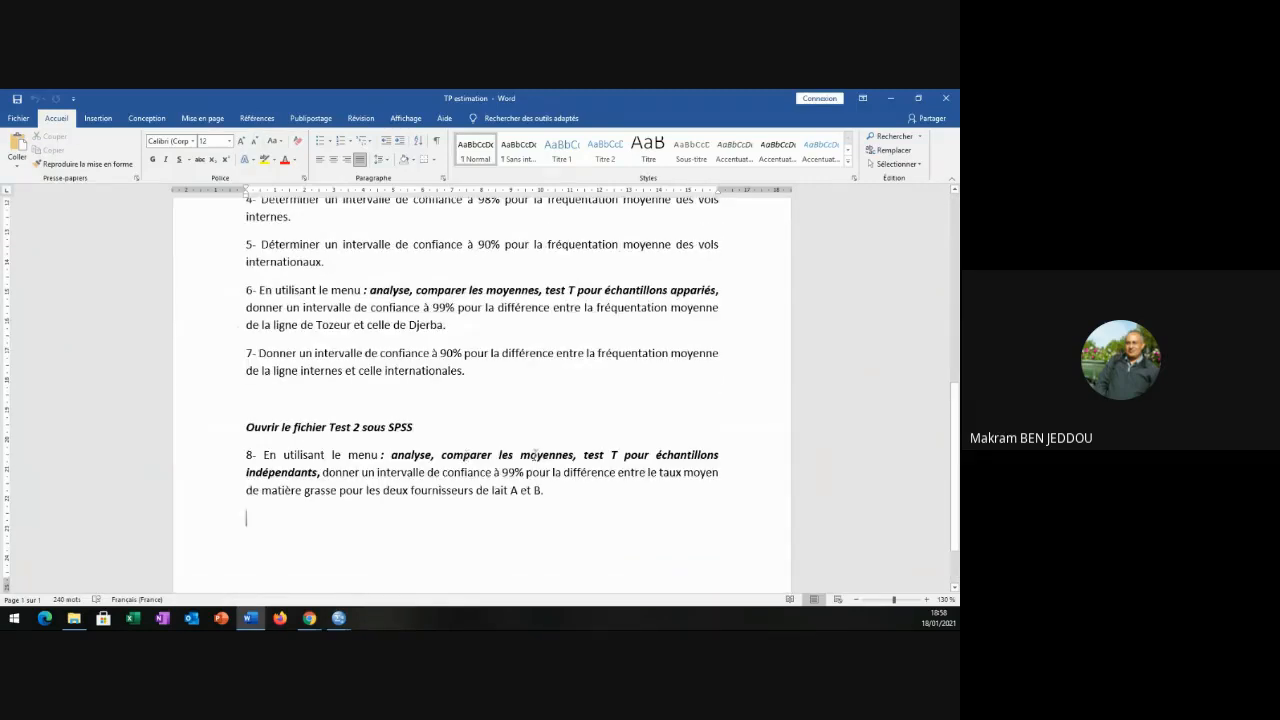
click(557, 489)
scroll(325, 507, up, 1)
scroll(323, 508, up, 8)
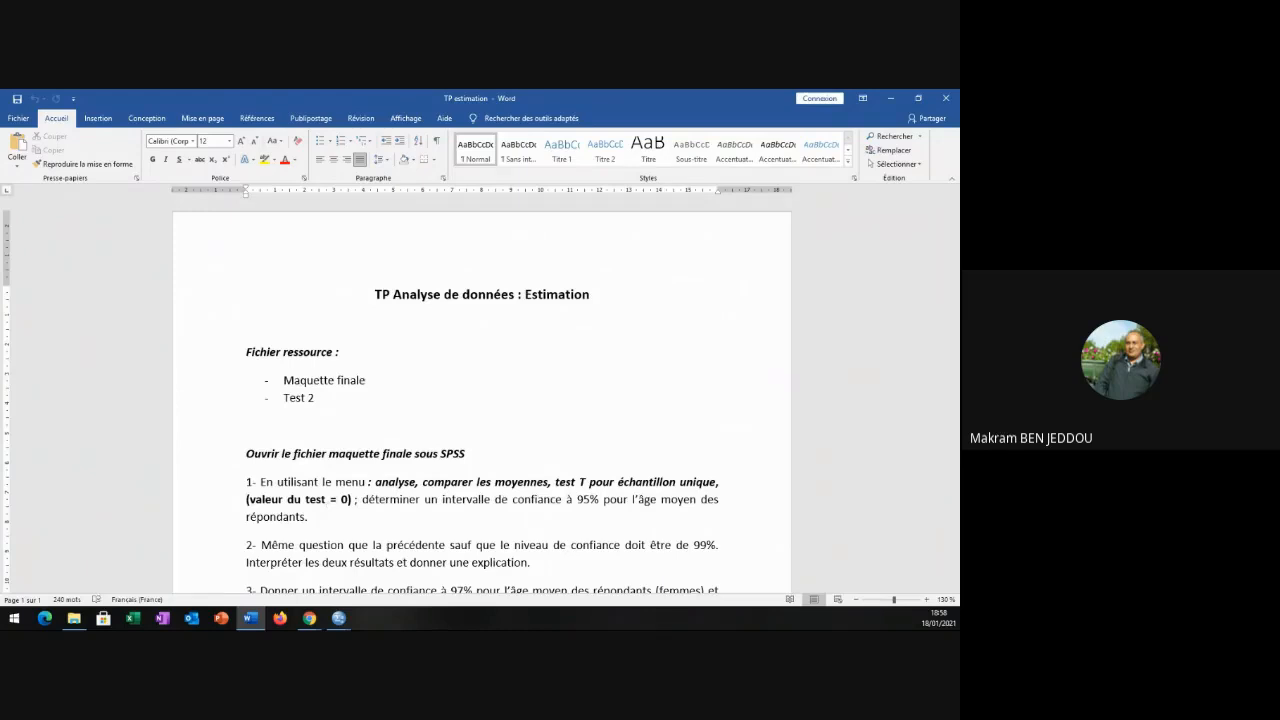
key(alt+Tab)
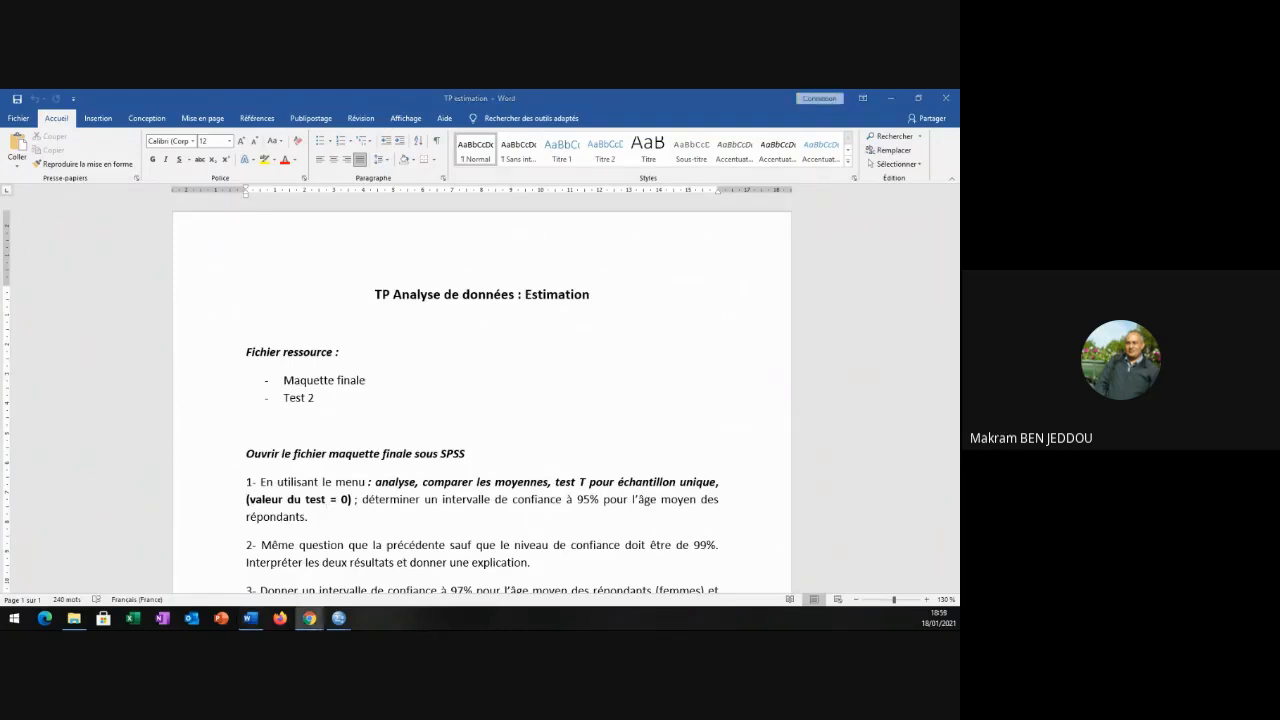